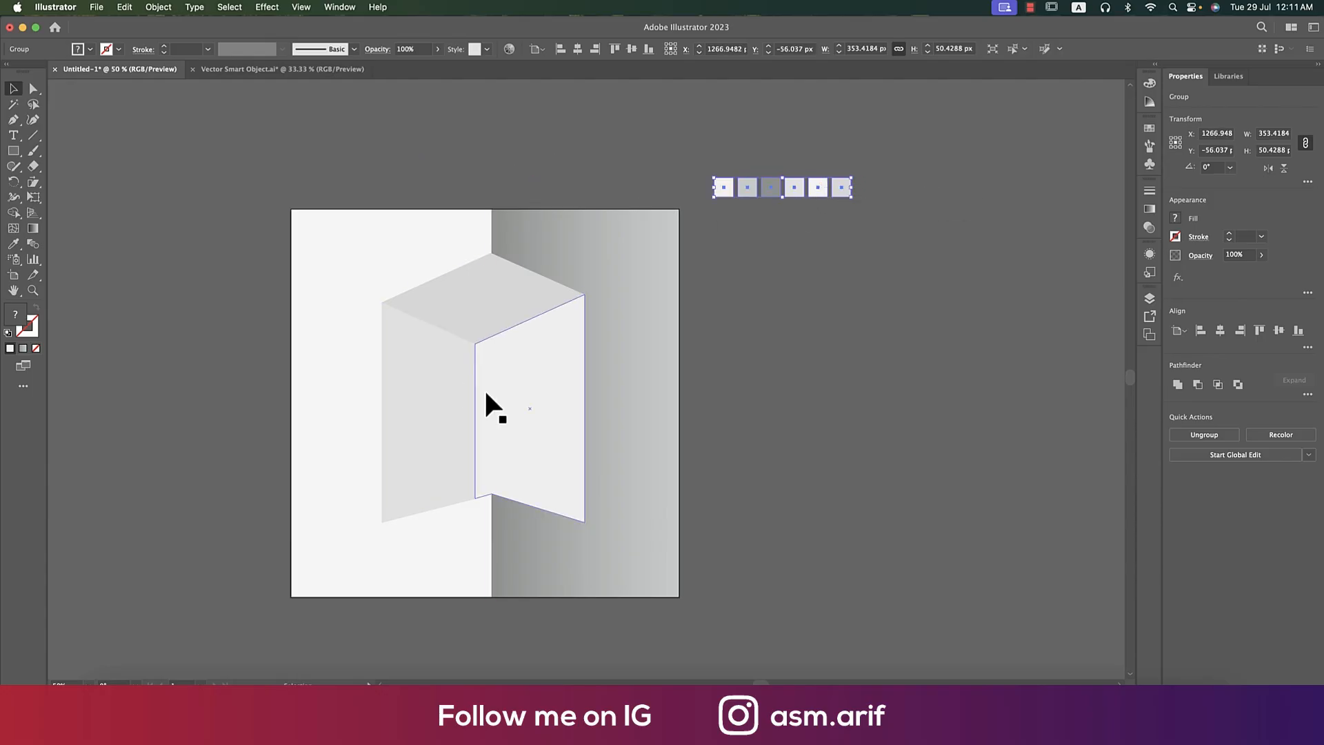
# Create a new 1000 × 1000 px RGB document with one artboard
pyautogui.click(771, 337)
pyautogui.click(100, 13)
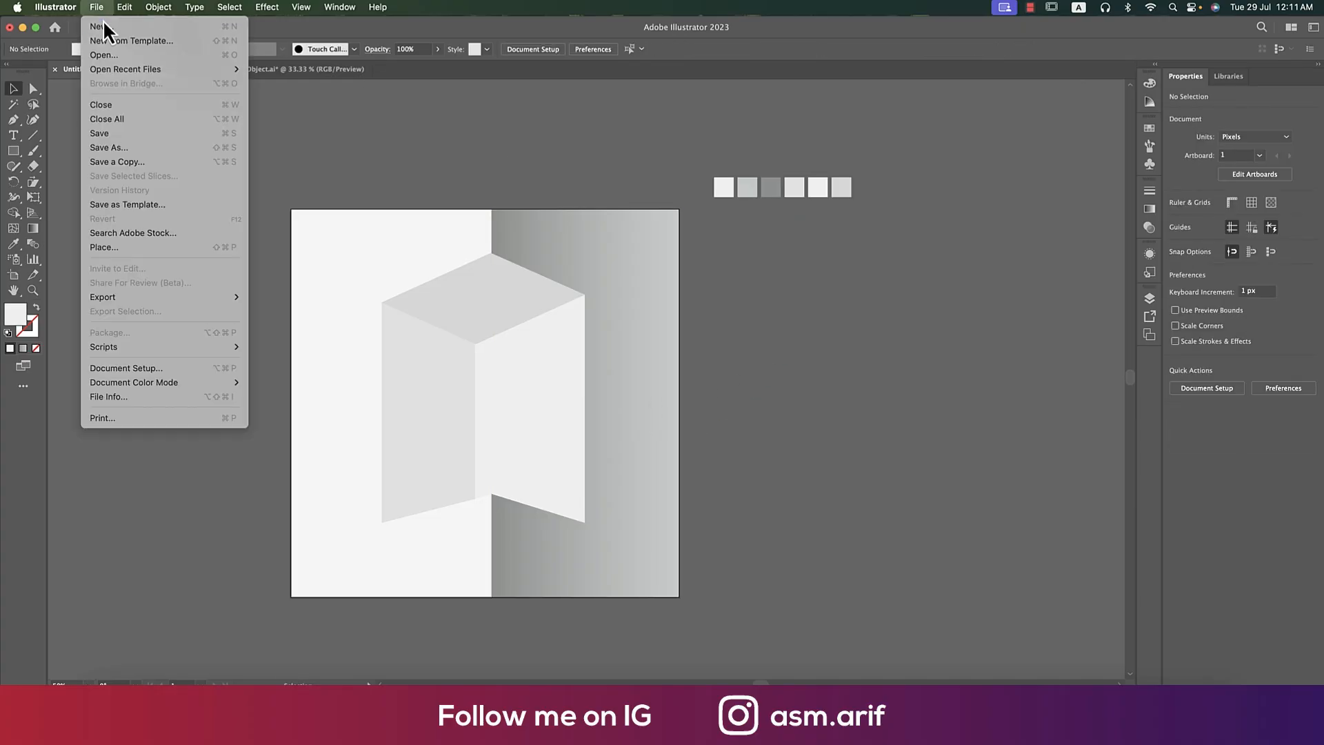
pyautogui.click(103, 22)
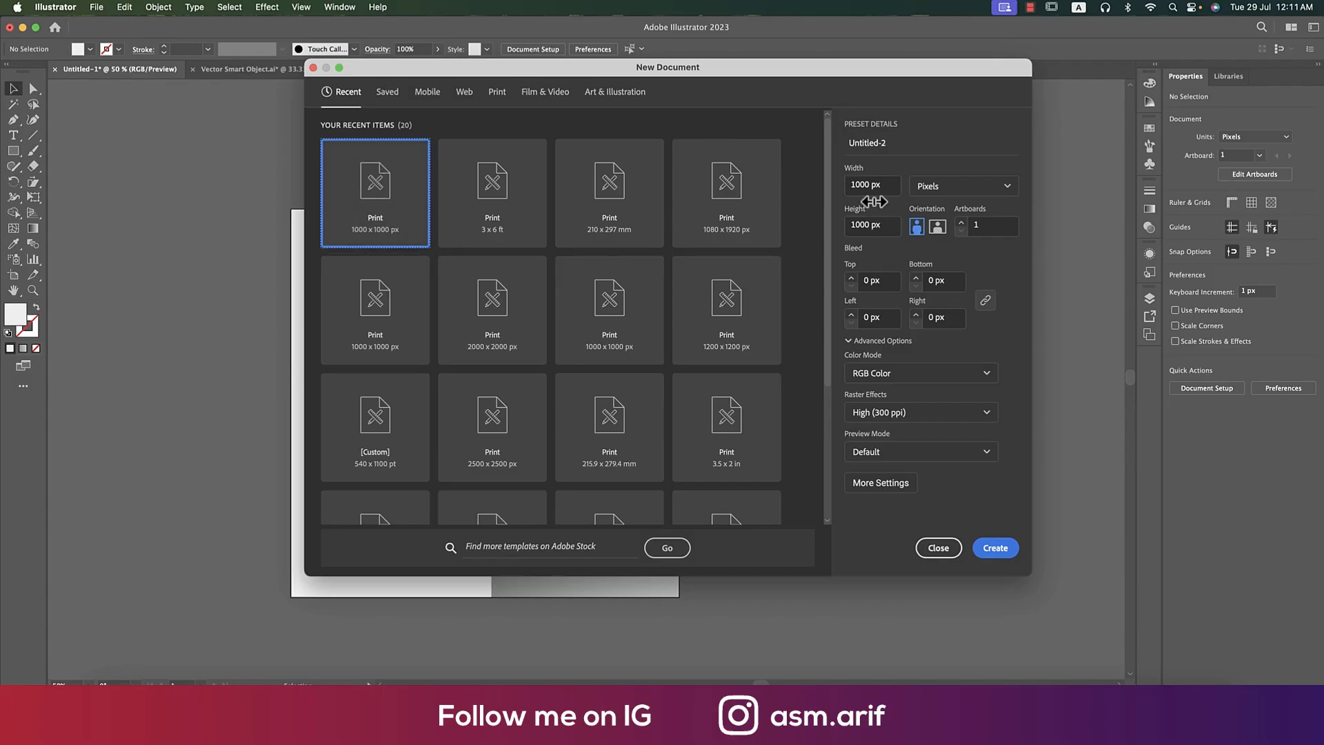
pyautogui.click(1012, 549)
# Paste the group of six grey swatches and place it beside the artboard's upper-right corner
pyautogui.press('super+v')
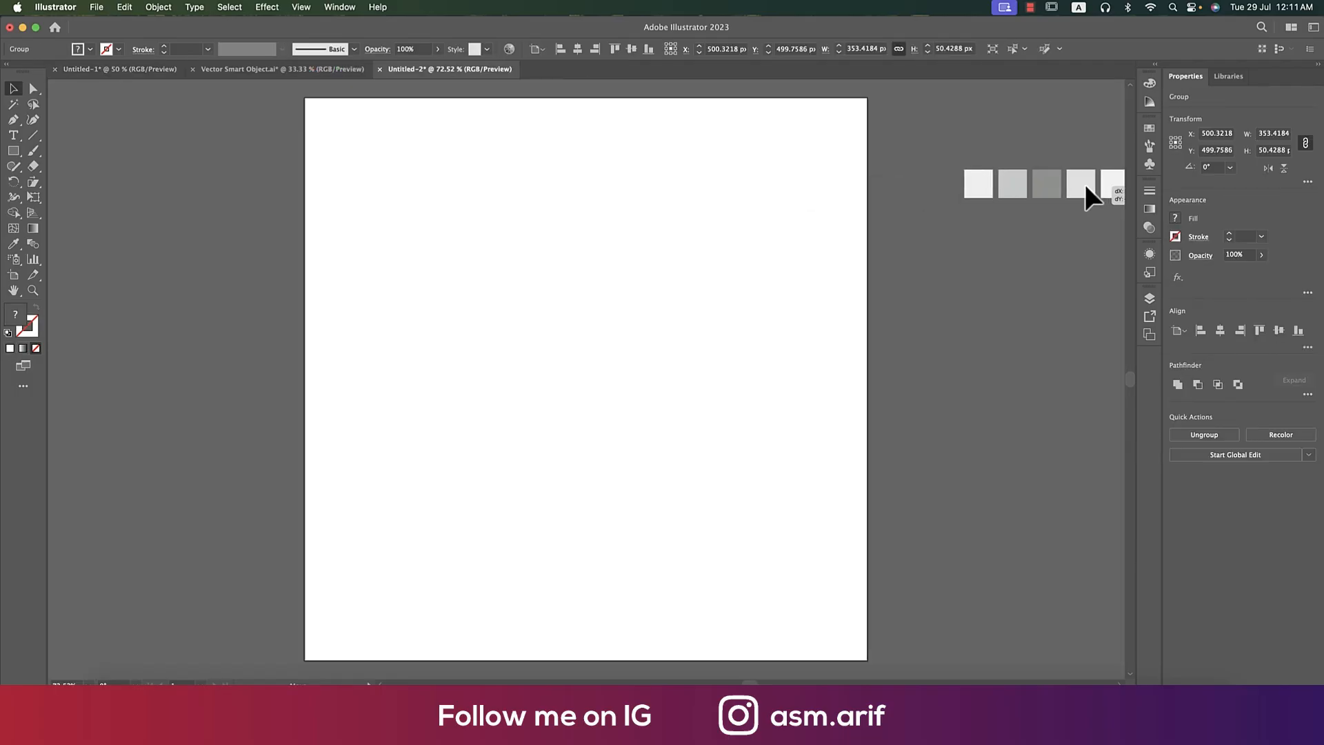
pyautogui.moveTo(1086, 184); pyautogui.dragTo(989, 138)
pyautogui.scroll(-1, 619, 210)
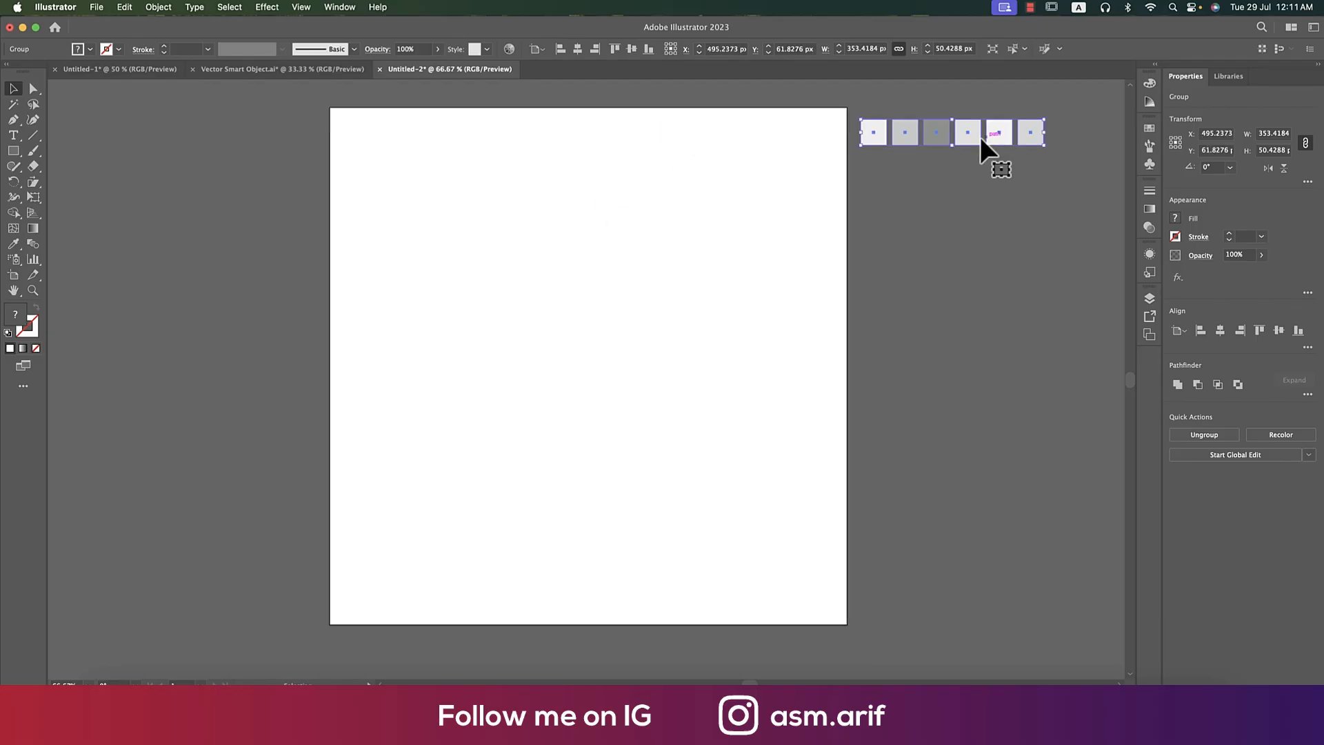
pyautogui.click(679, 199)
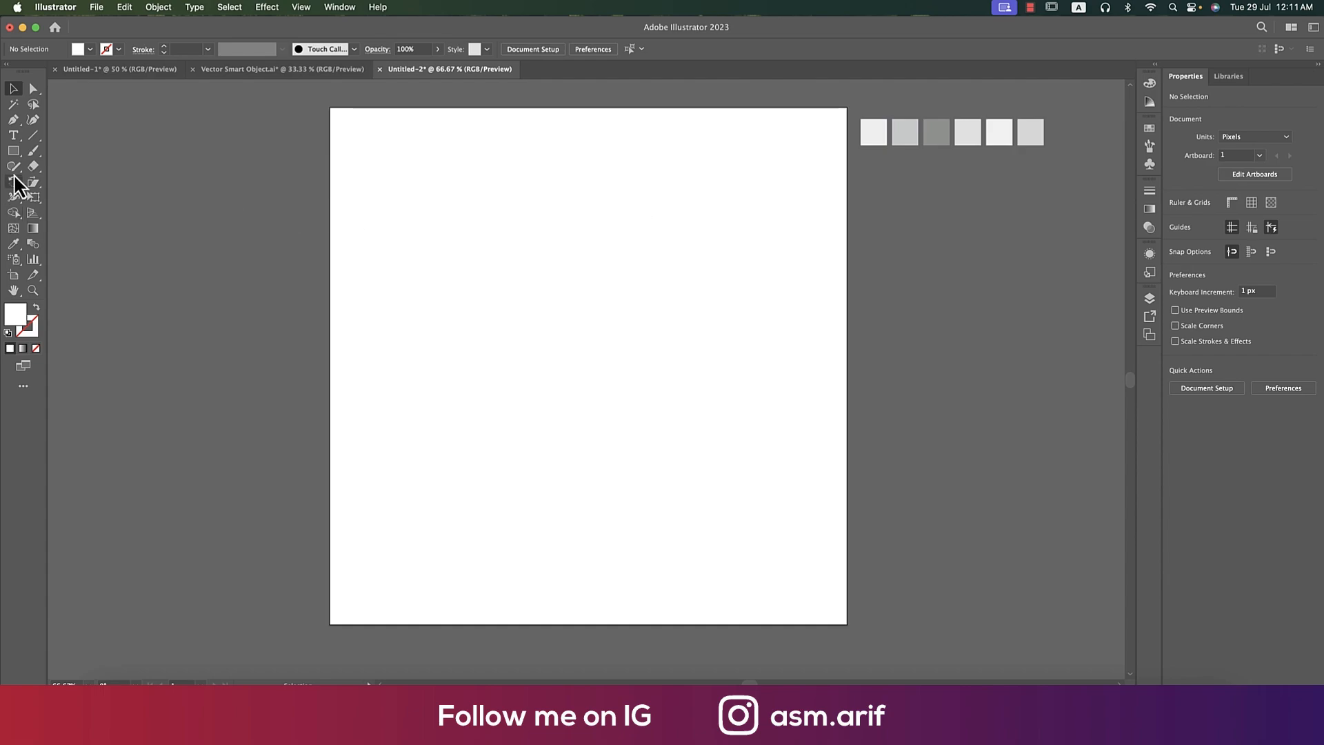
# Draw an upright rectangle about 221 × 455 px on the artboard and fill it with the second swatch's light grey
pyautogui.click(13, 150)
pyautogui.click(64, 153)
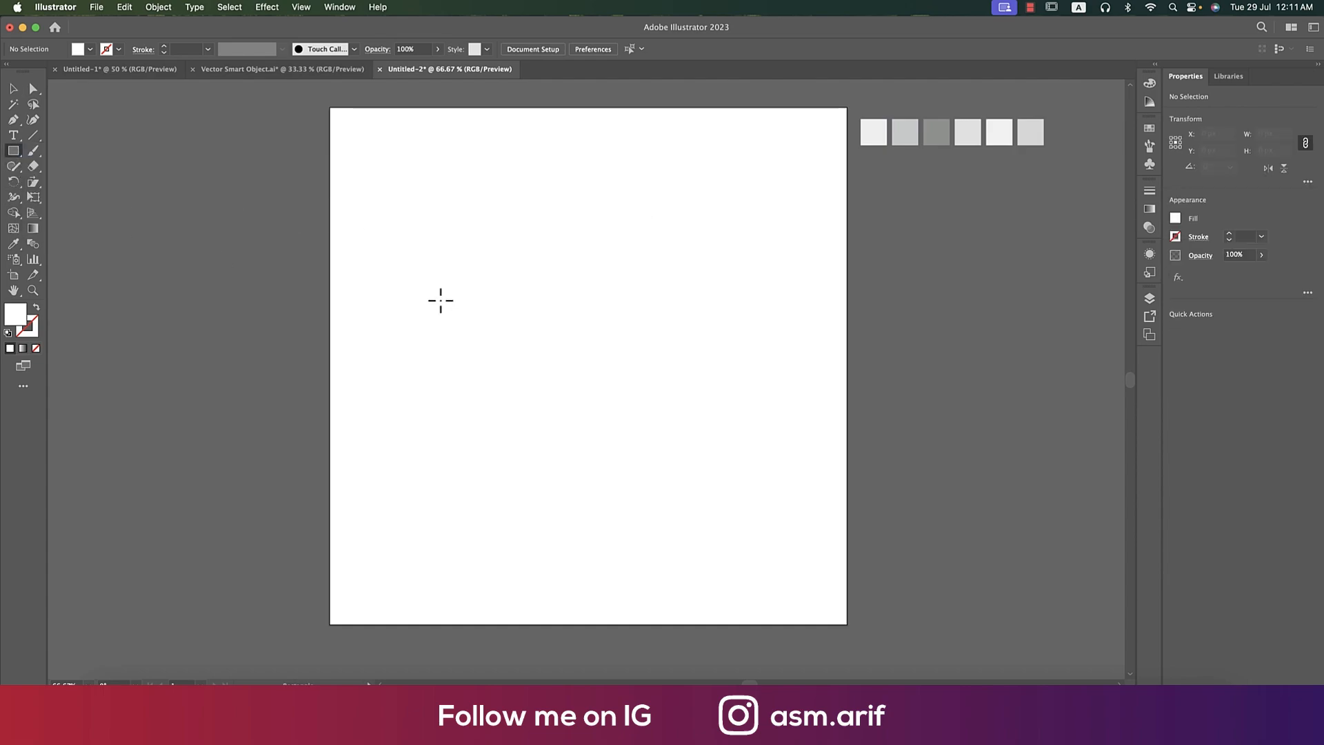
pyautogui.moveTo(448, 221); pyautogui.dragTo(563, 454)
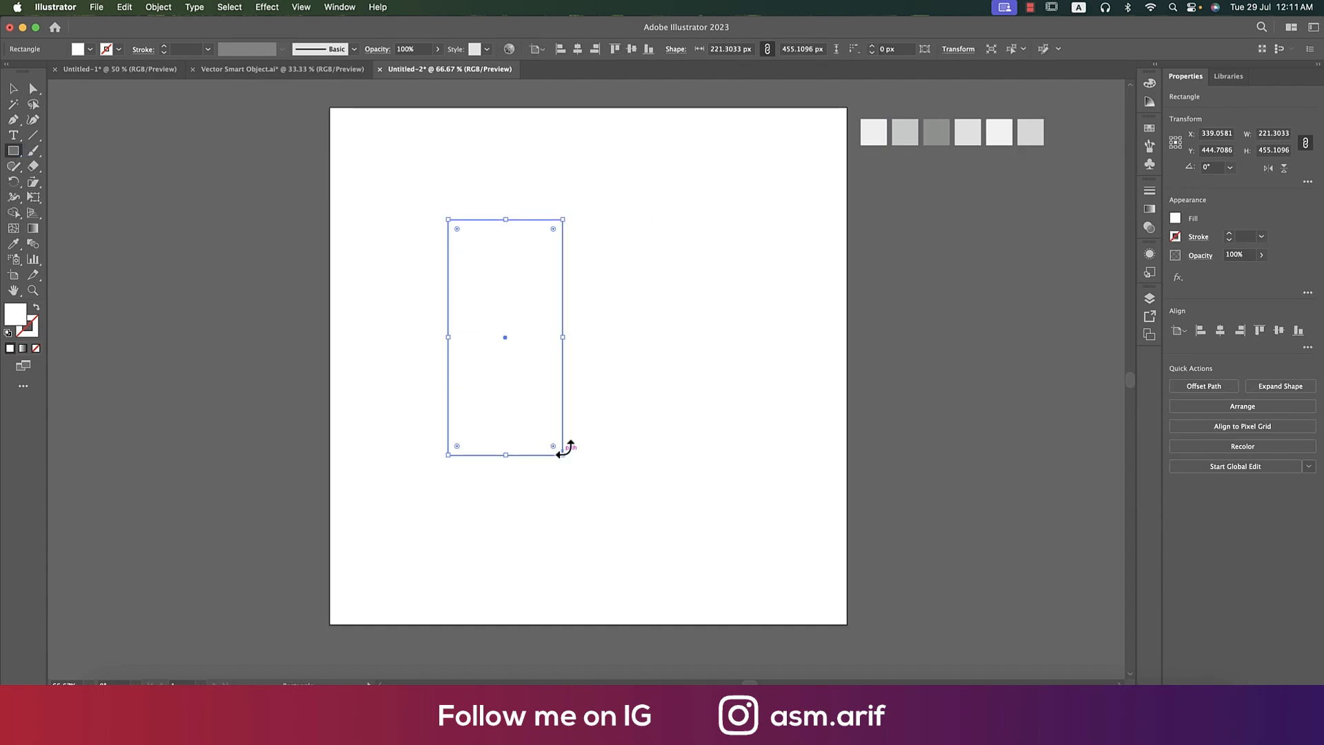
pyautogui.press('i')
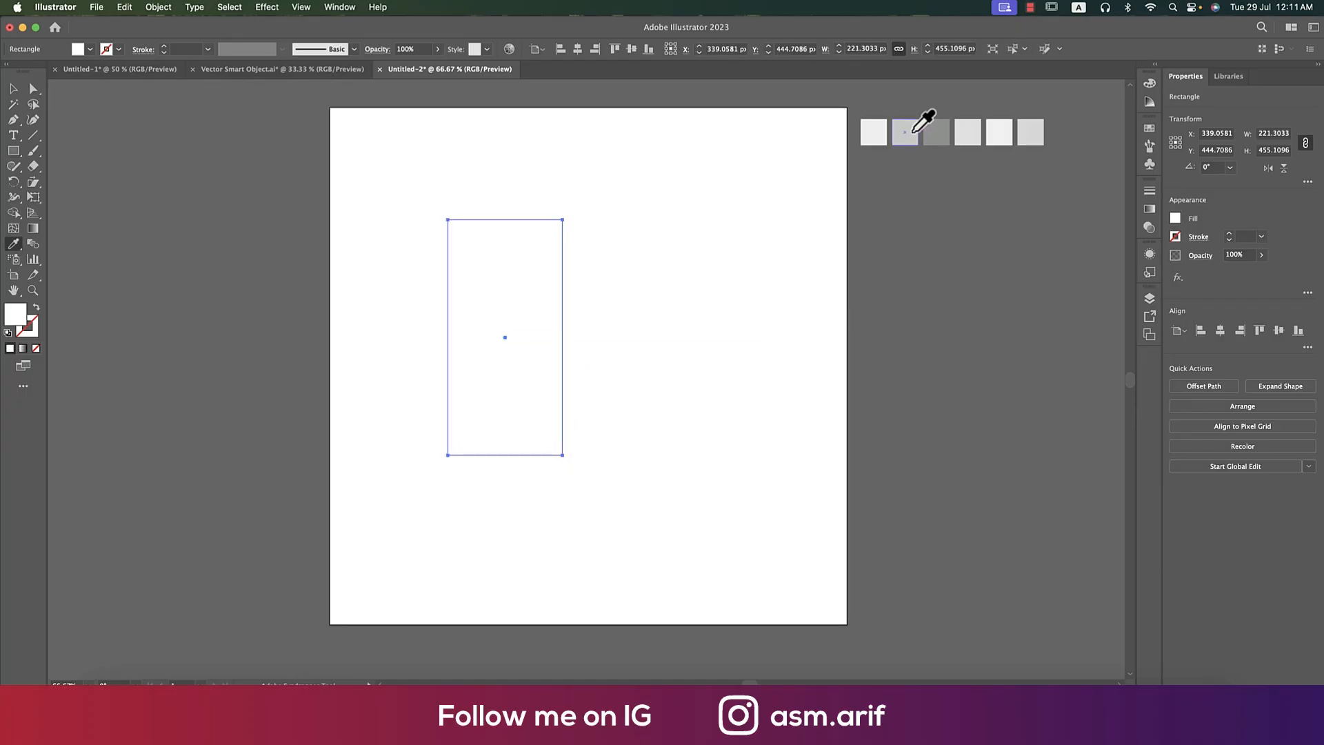
pyautogui.click(915, 131)
pyautogui.click(13, 88)
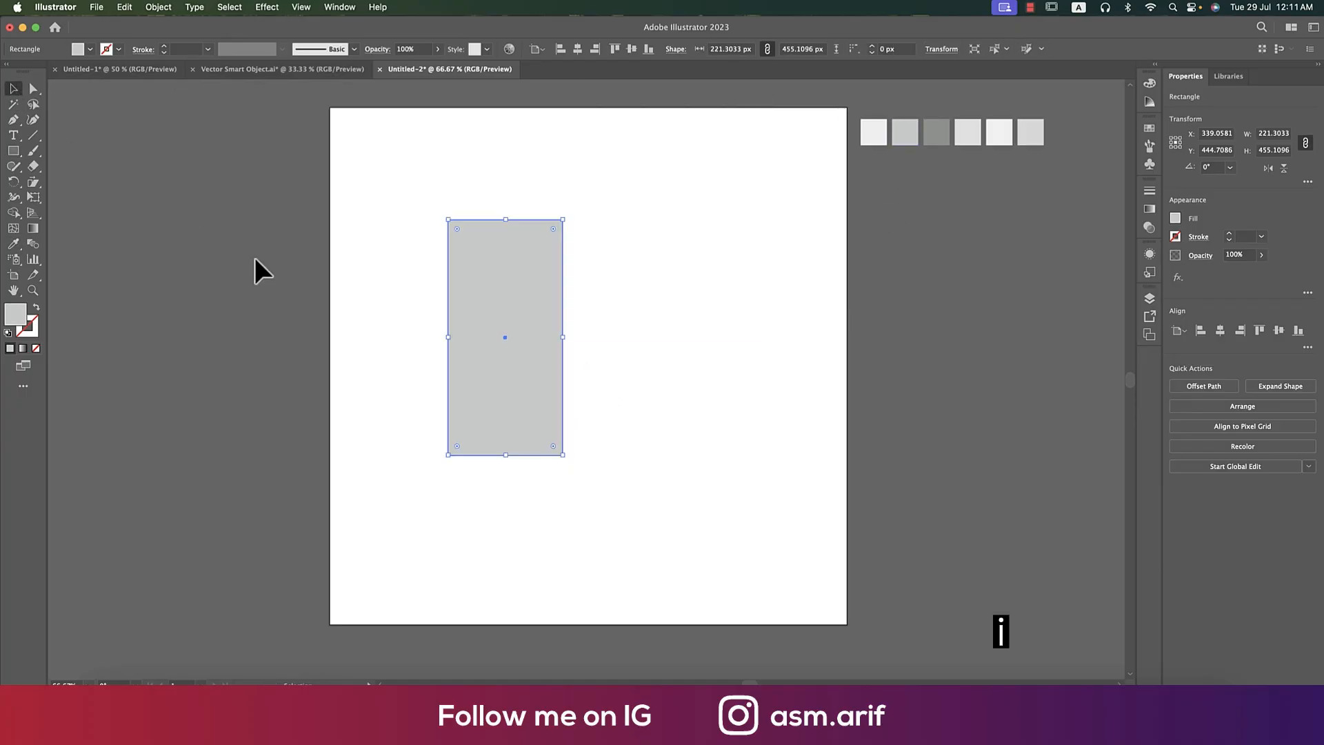
pyautogui.click(290, 270)
# Move the rectangle's upper-right anchor point straight down about 83 px so the top edge slopes
pyautogui.click(486, 303)
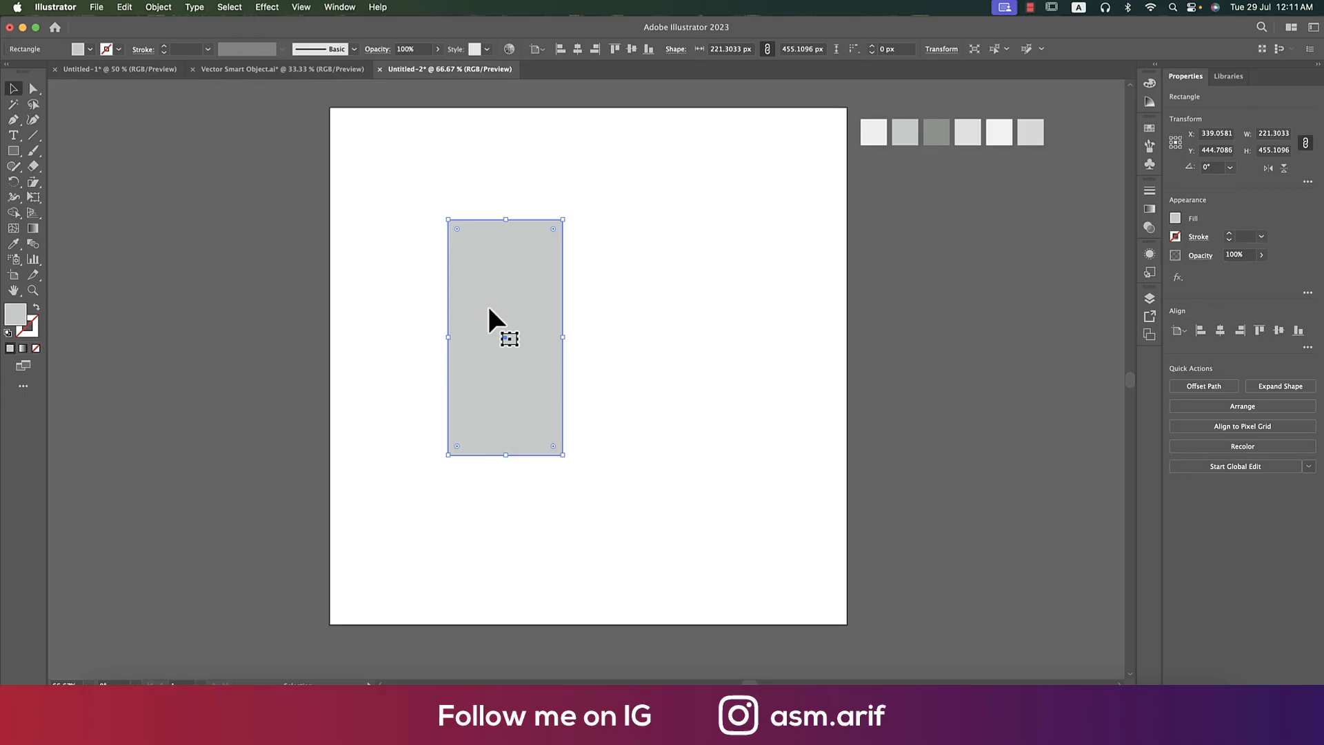
pyautogui.press('a')
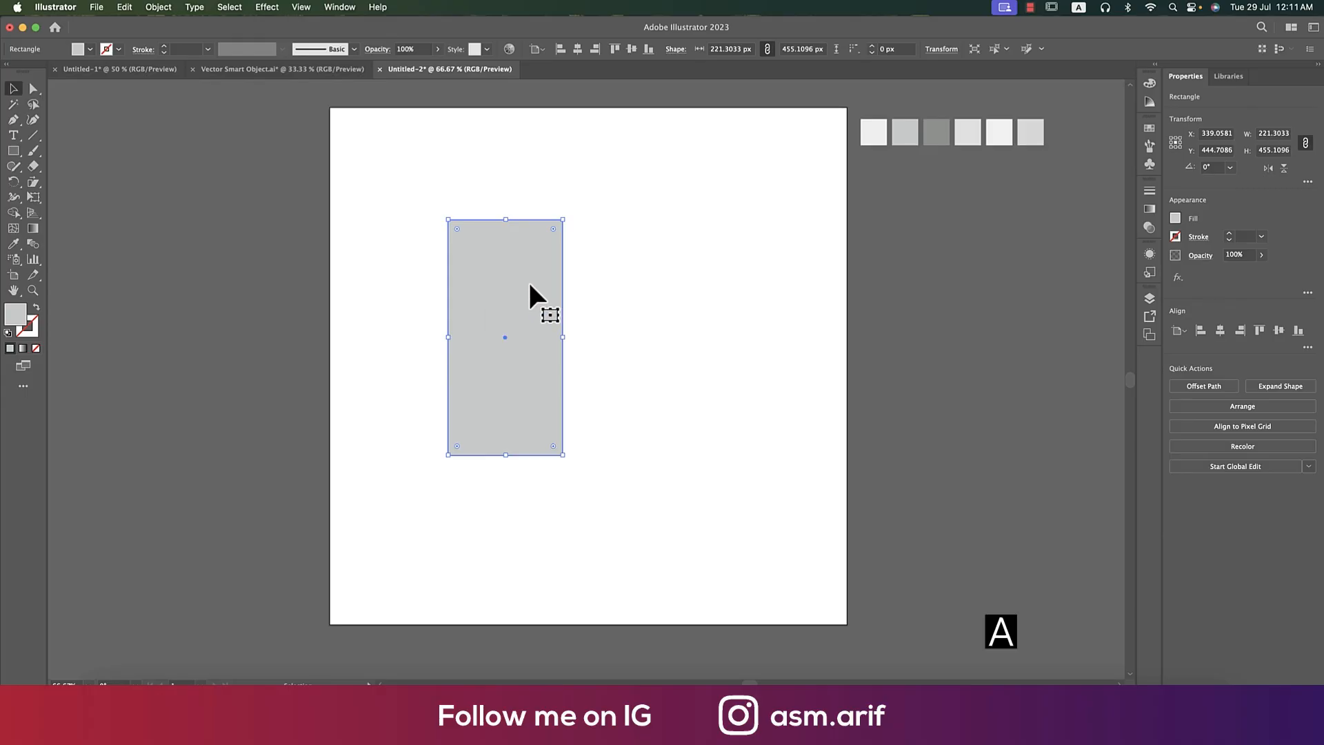
pyautogui.click(33, 90)
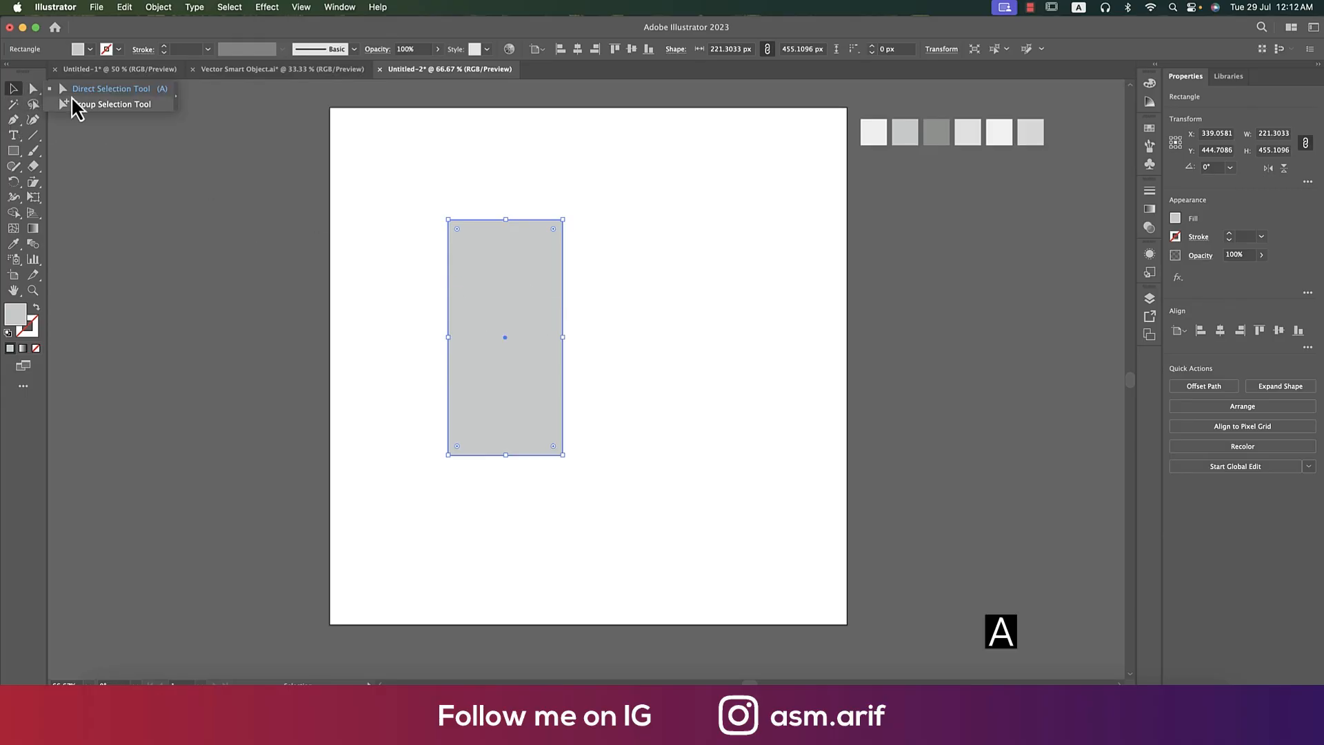
pyautogui.click(563, 221)
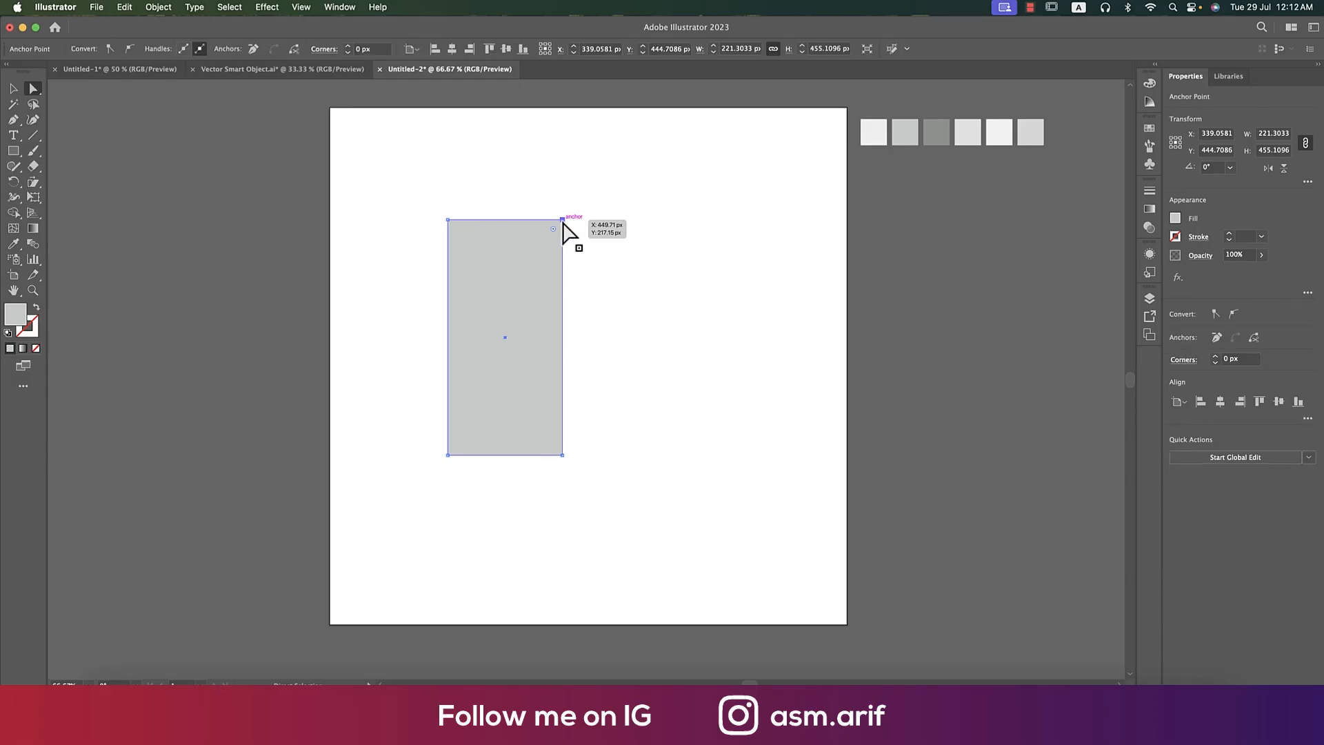
pyautogui.moveTo(563, 222); pyautogui.dragTo(560, 262)
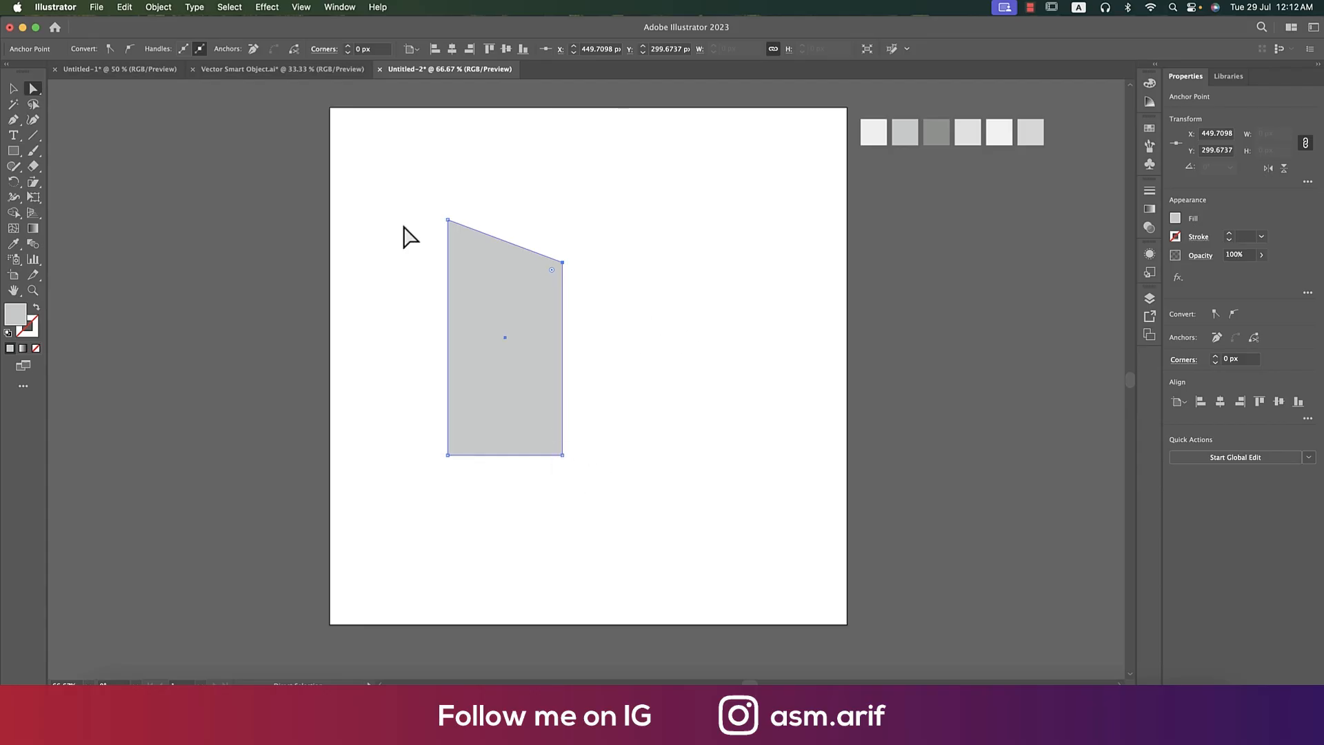
pyautogui.click(17, 91)
pyautogui.click(361, 263)
pyautogui.moveTo(361, 265); pyautogui.dragTo(302, 271)
# Draw a line segment exactly along the shape's sloped top edge and apply a black 1 pt stroke
pyautogui.click(33, 136)
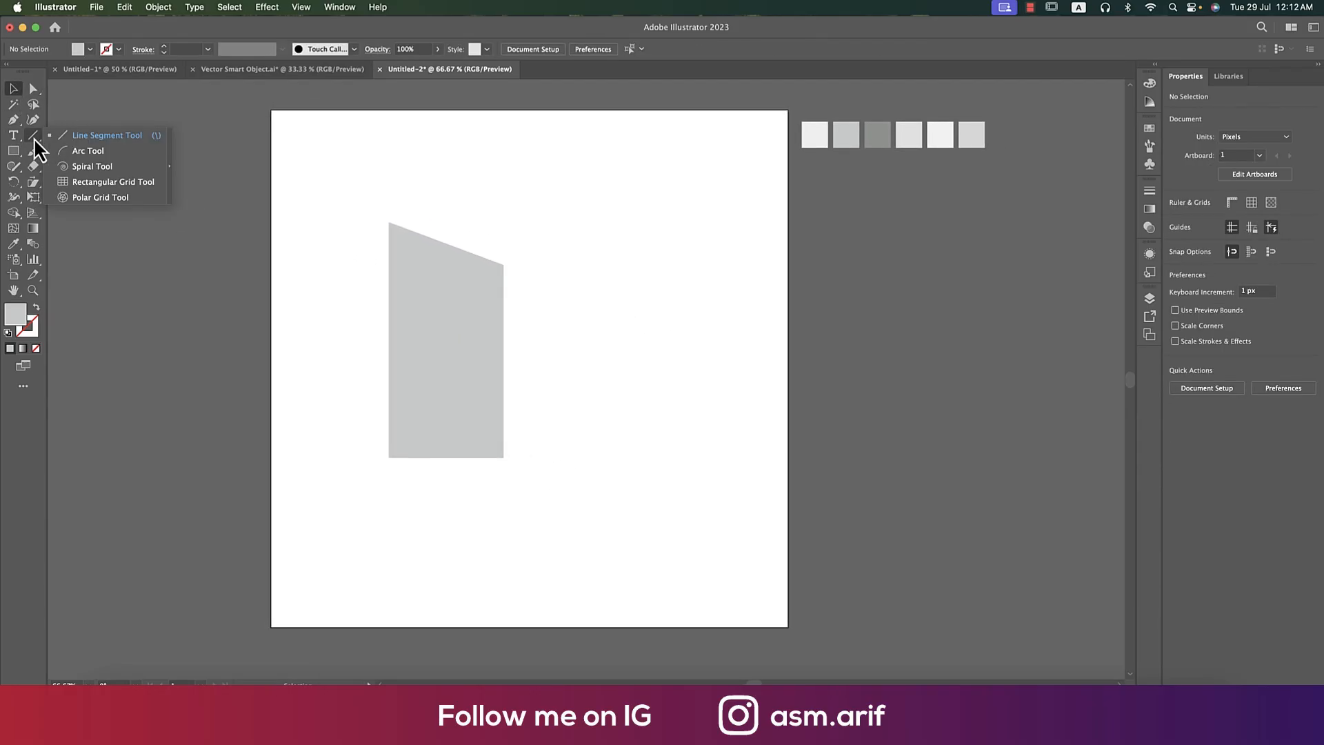
pyautogui.click(84, 137)
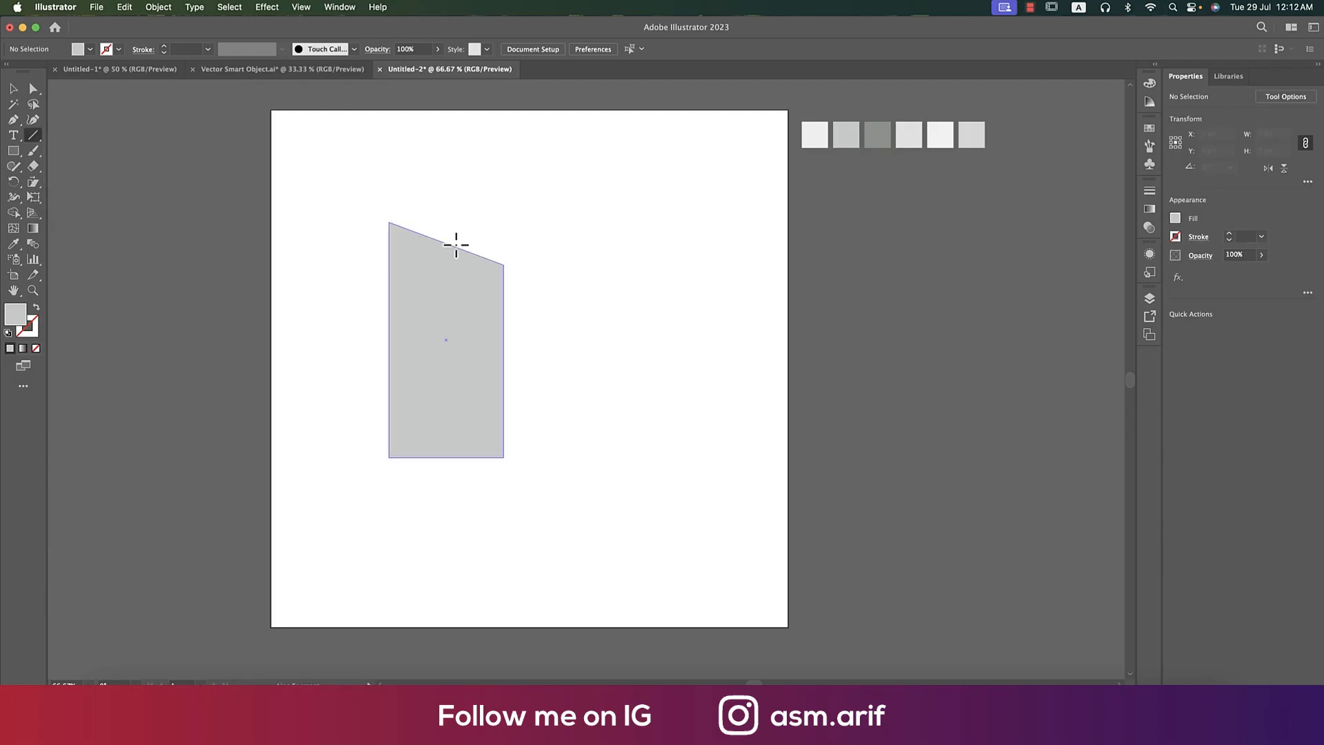
pyautogui.moveTo(389, 224); pyautogui.dragTo(505, 264)
pyautogui.click(118, 49)
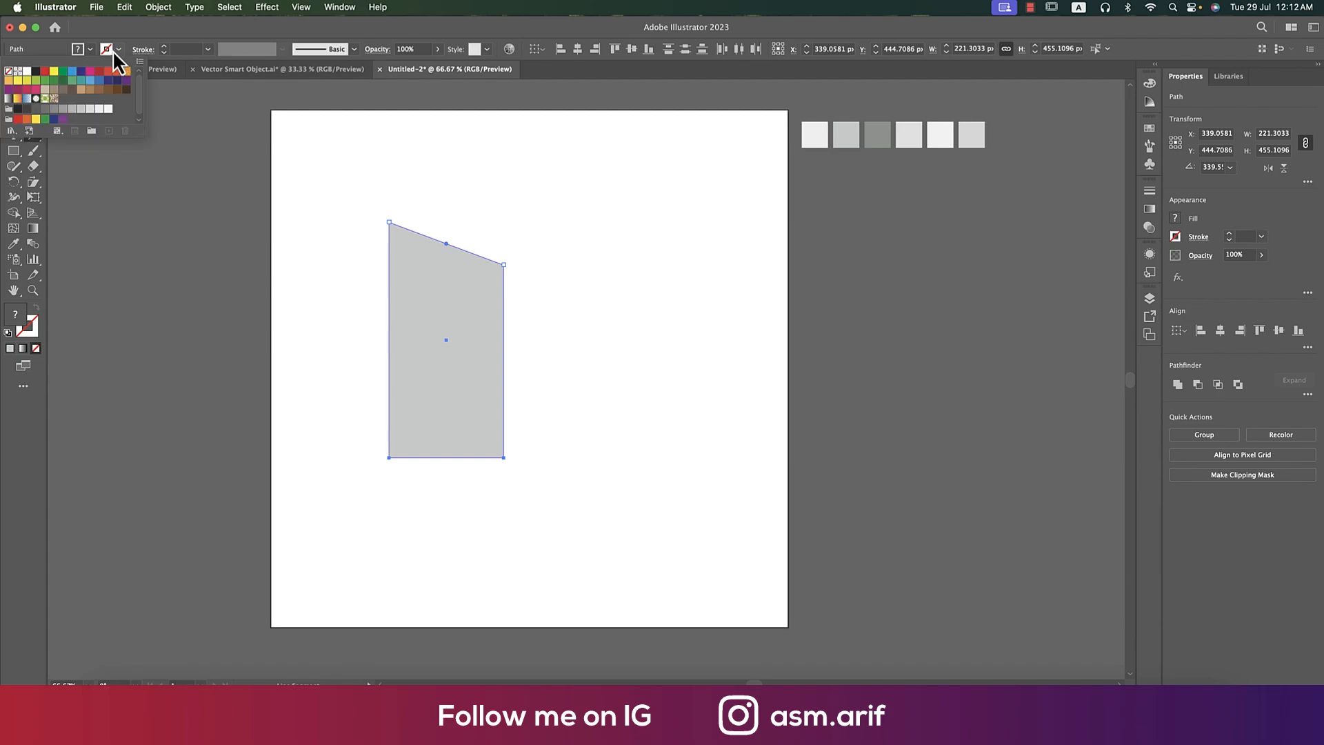
pyautogui.click(34, 72)
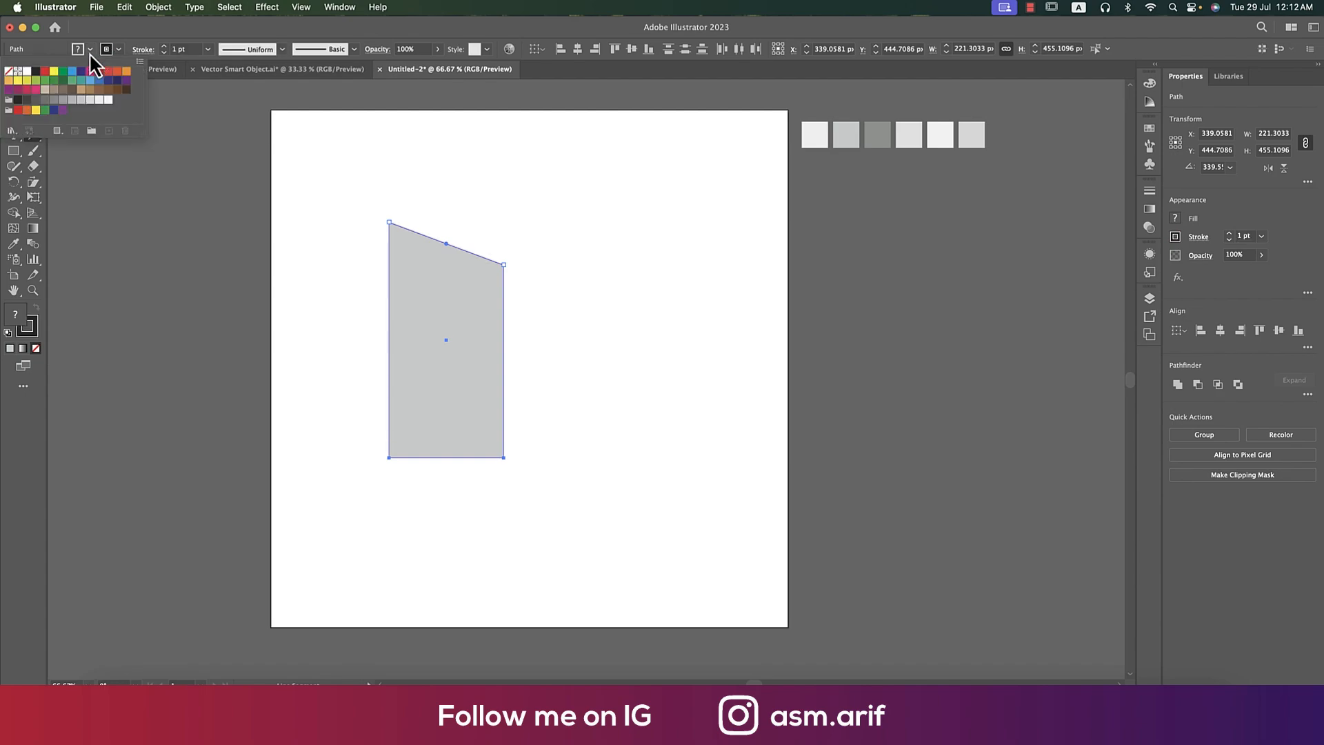
# Try removing the fill from the line and shape and pulling the line off the top edge, and undo both changes
pyautogui.click(9, 71)
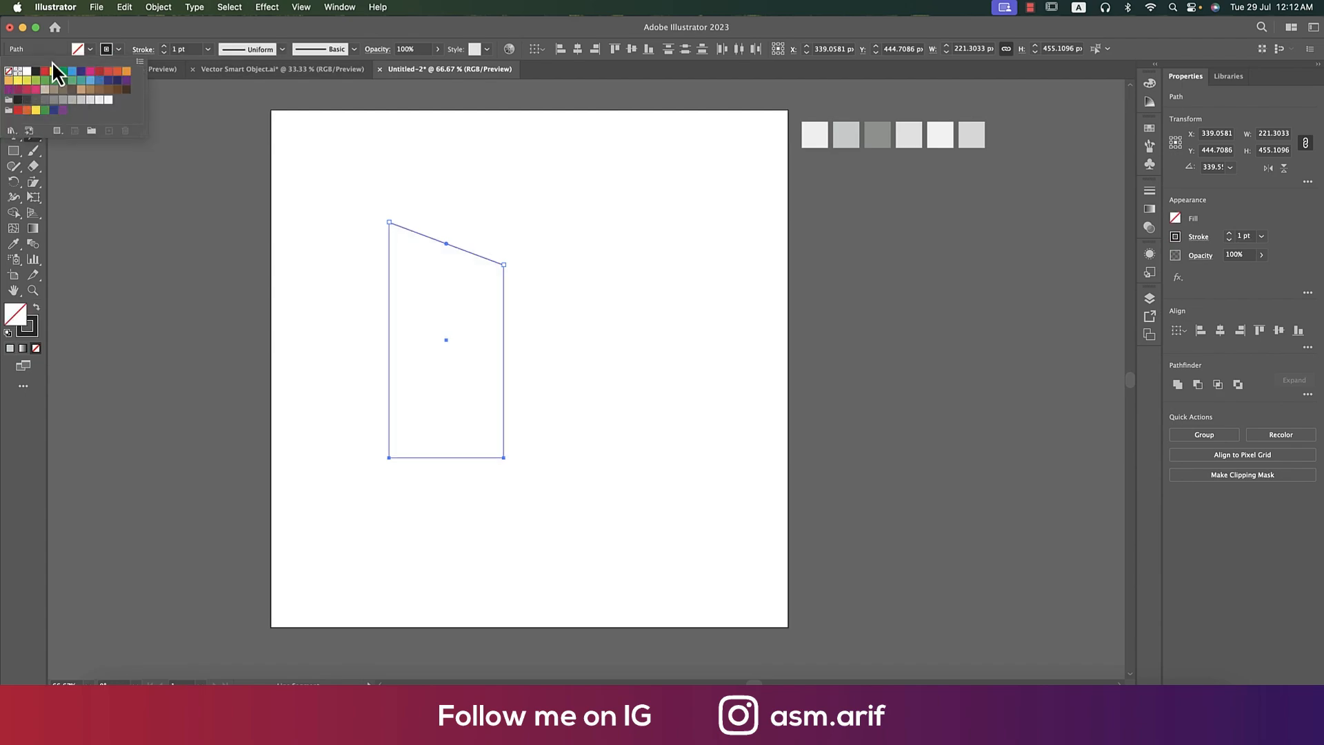
pyautogui.click(140, 28)
pyautogui.press('super+z')
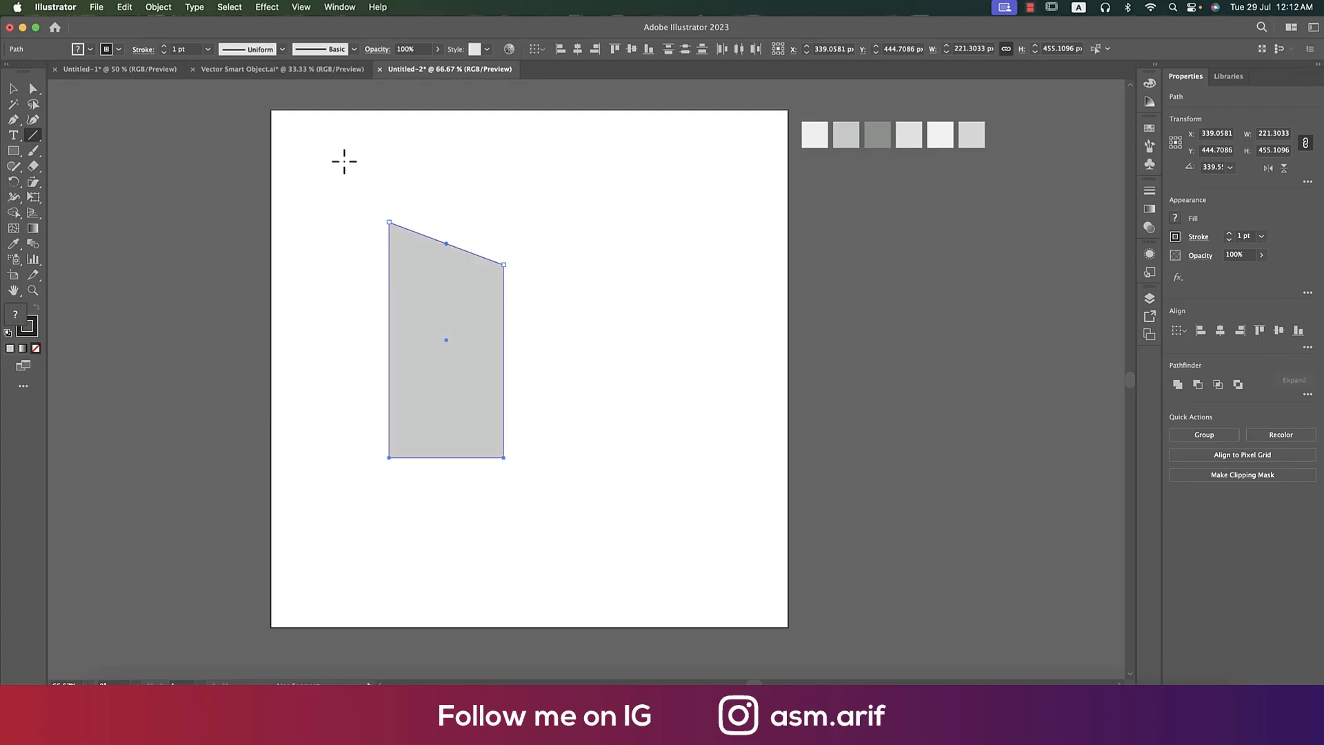
pyautogui.click(14, 88)
pyautogui.click(507, 217)
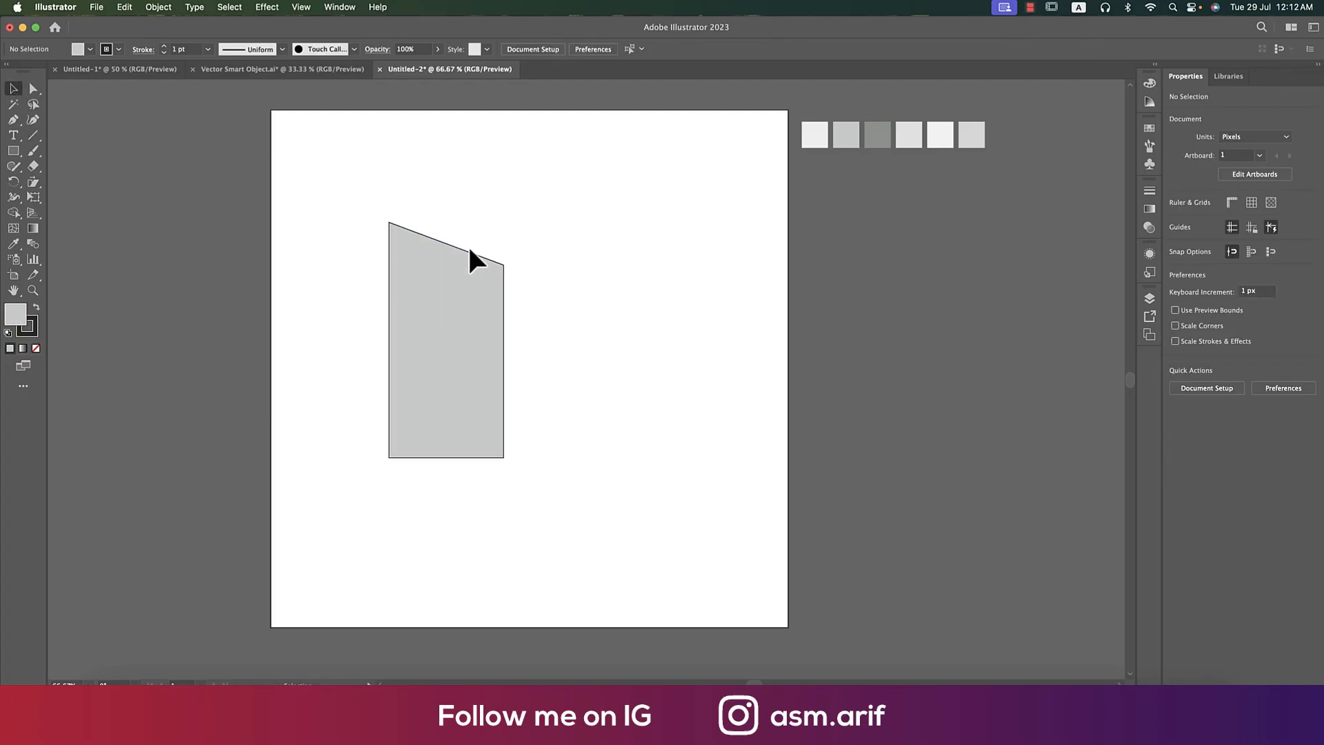
pyautogui.moveTo(468, 248); pyautogui.dragTo(486, 198)
pyautogui.press('super+z')
# Remove the stroke from the light grey four-sided shape
pyautogui.click(458, 318)
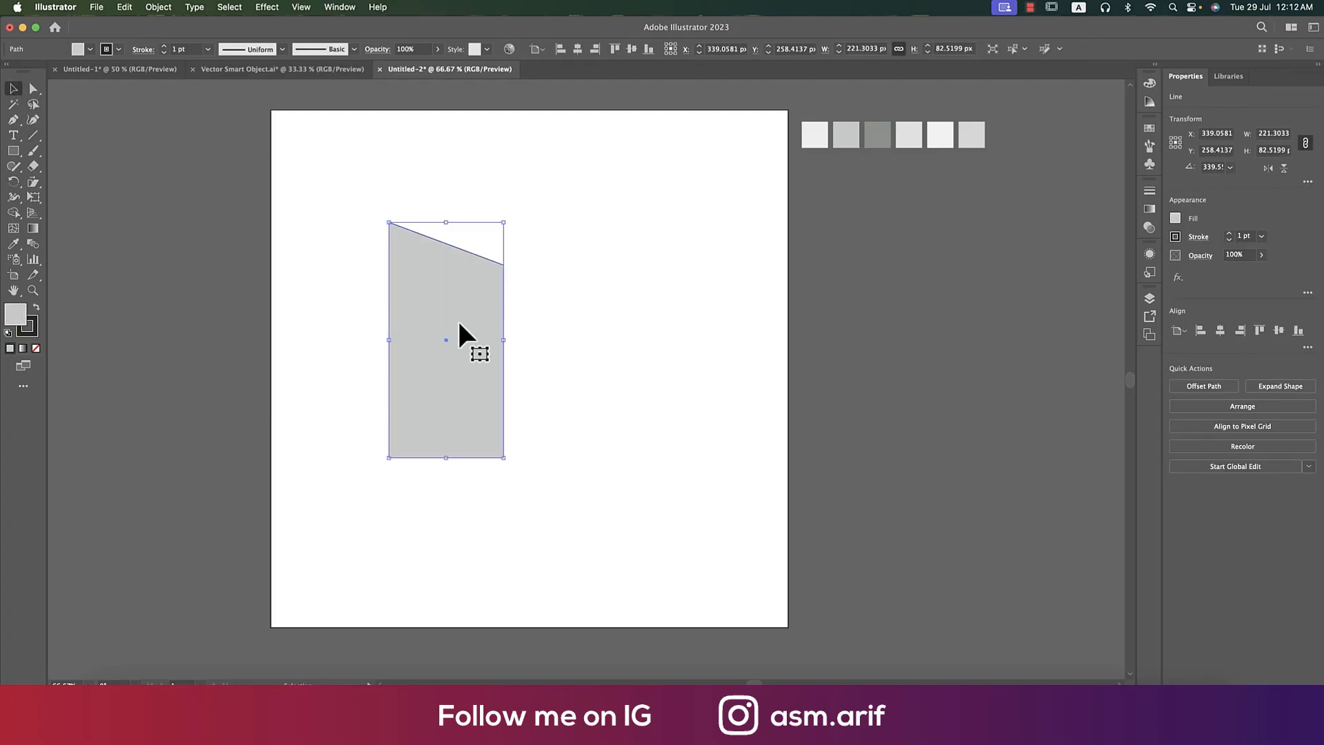
pyautogui.click(119, 49)
pyautogui.click(10, 73)
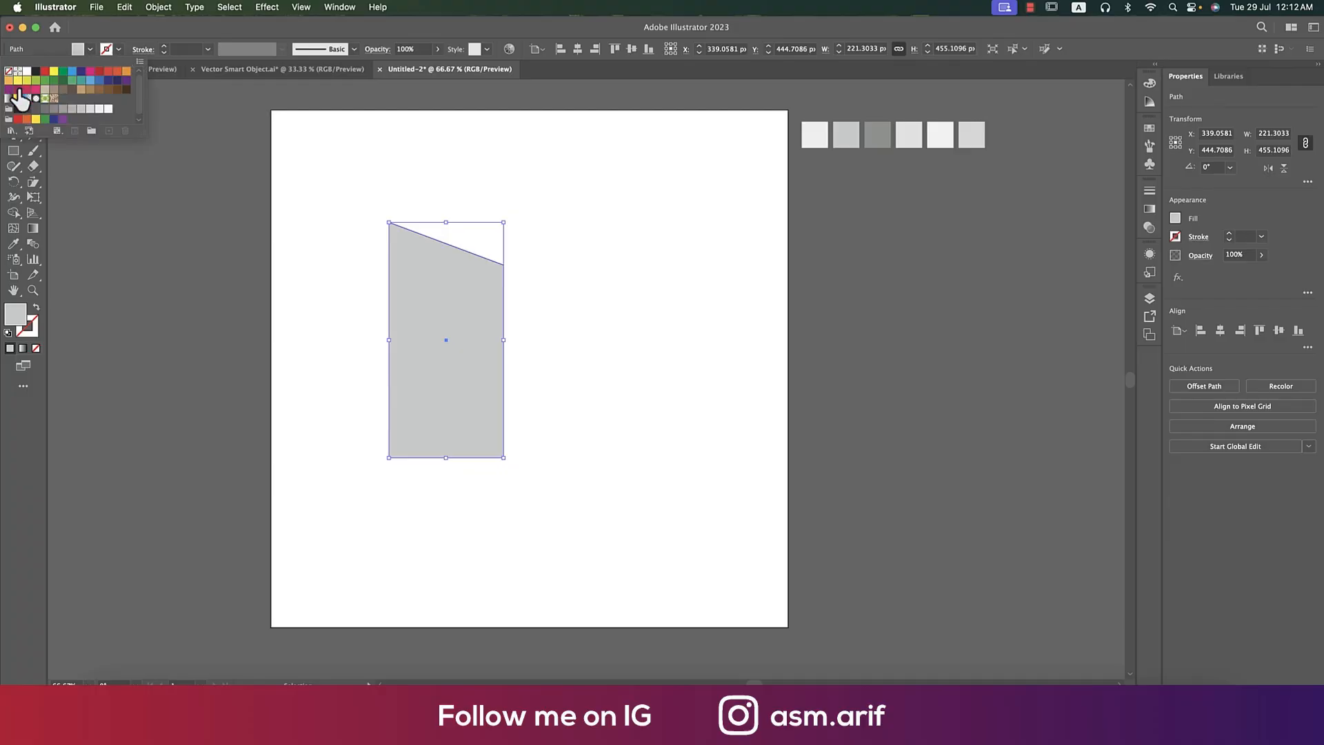
pyautogui.click(581, 345)
# Duplicate the sloped black line, placing the copy about 272 px to the right and 90 px higher
pyautogui.moveTo(487, 258); pyautogui.dragTo(628, 213)
pyautogui.press('alt')
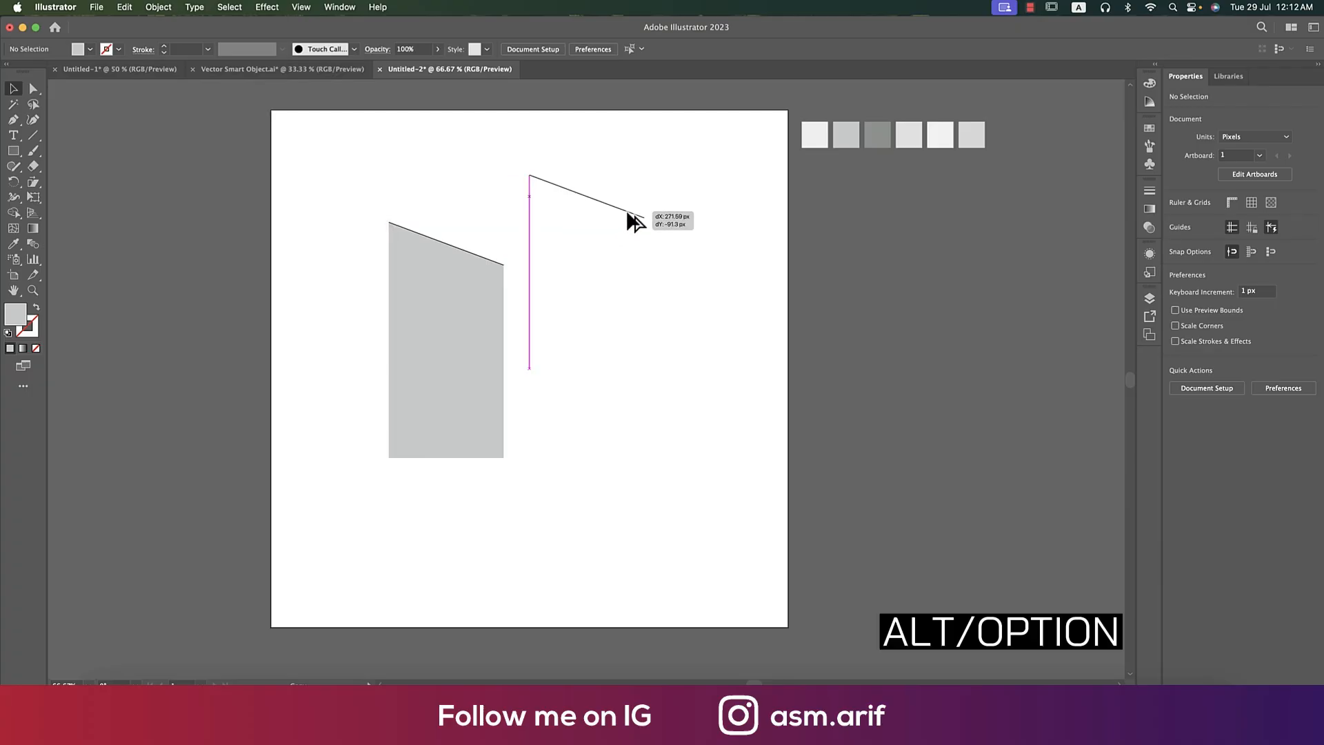
pyautogui.moveTo(627, 214); pyautogui.dragTo(627, 214)
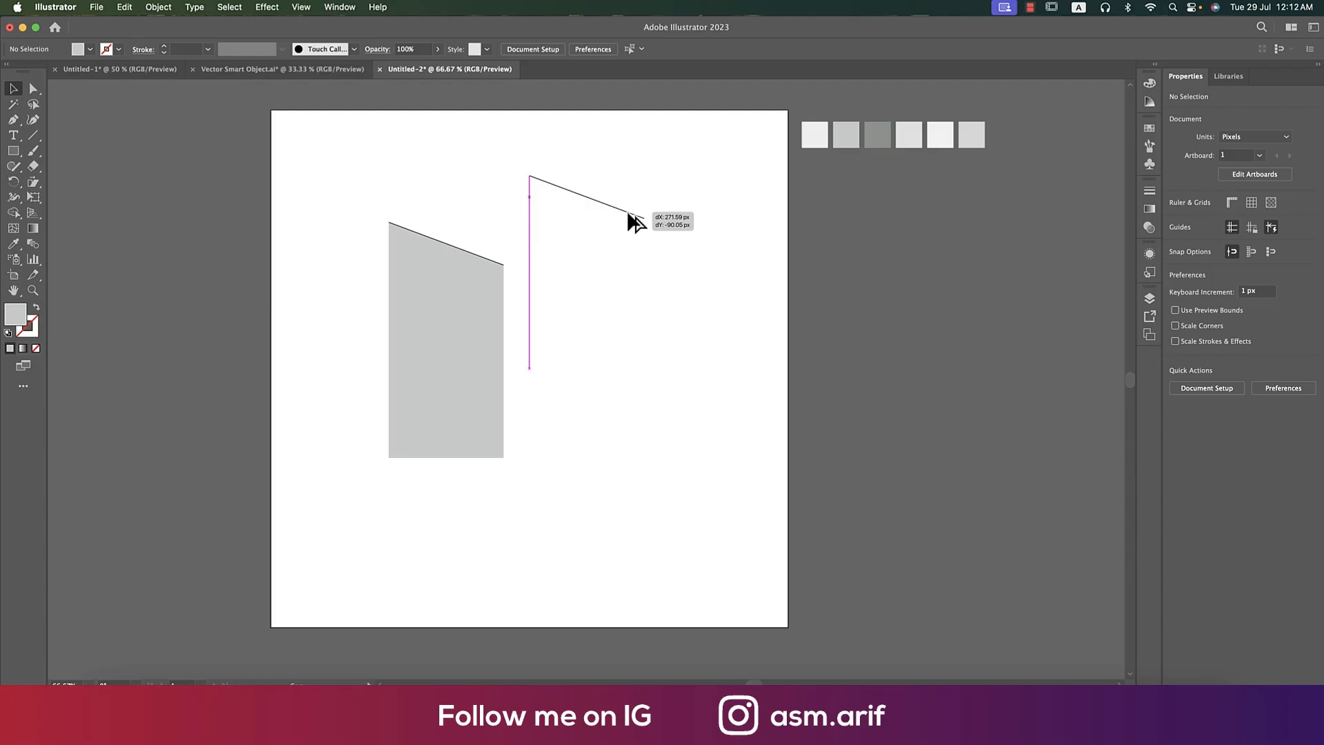
pyautogui.moveTo(628, 214); pyautogui.dragTo(628, 213)
pyautogui.click(650, 312)
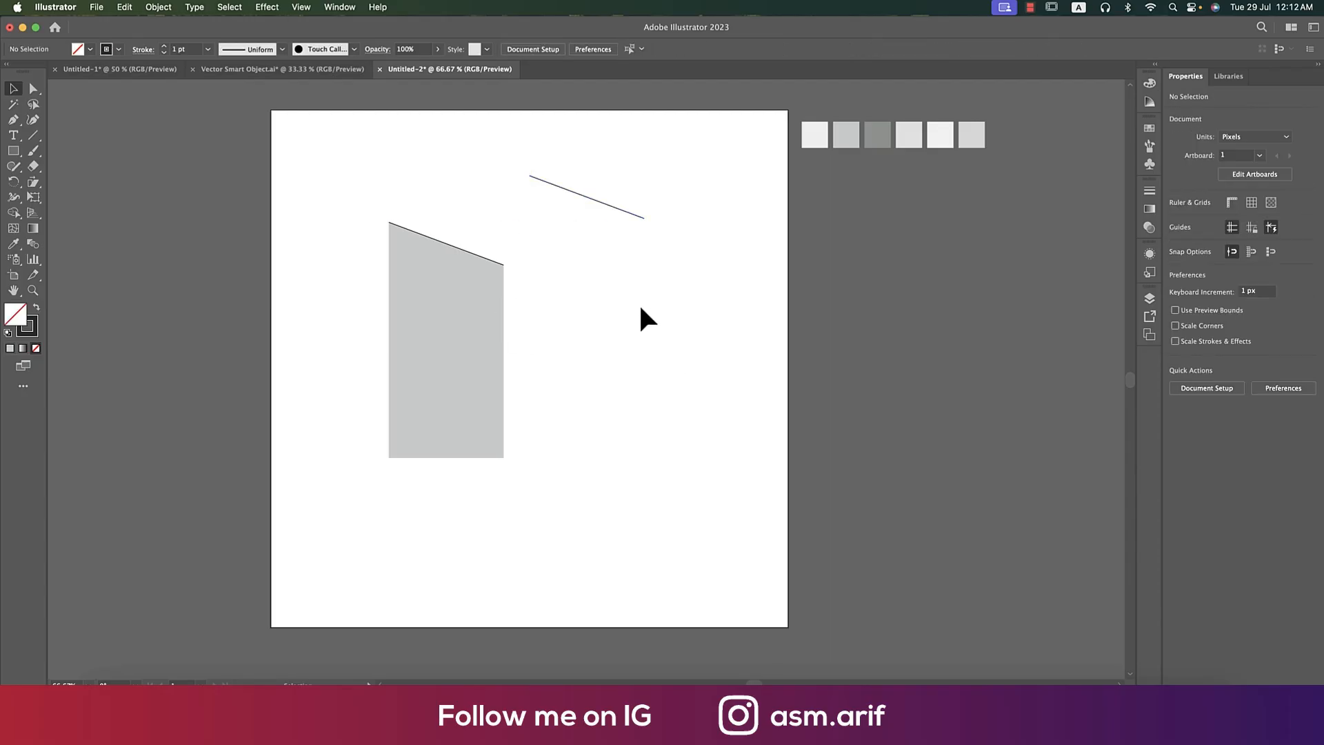
# Join the ends of the two parallel lines with the Pen tool into one closed parallelogram for the top face
pyautogui.click(19, 124)
pyautogui.click(64, 121)
pyautogui.click(644, 219)
pyautogui.click(504, 264)
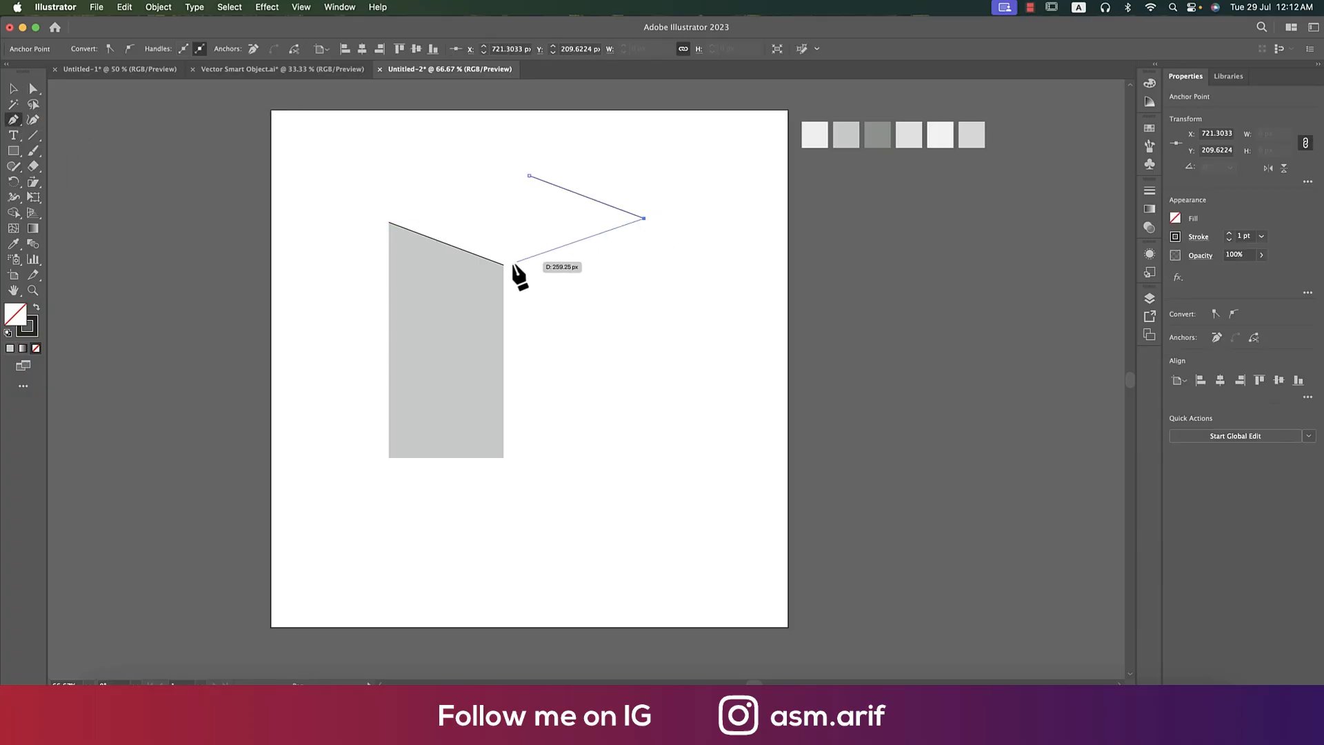
pyautogui.click(390, 223)
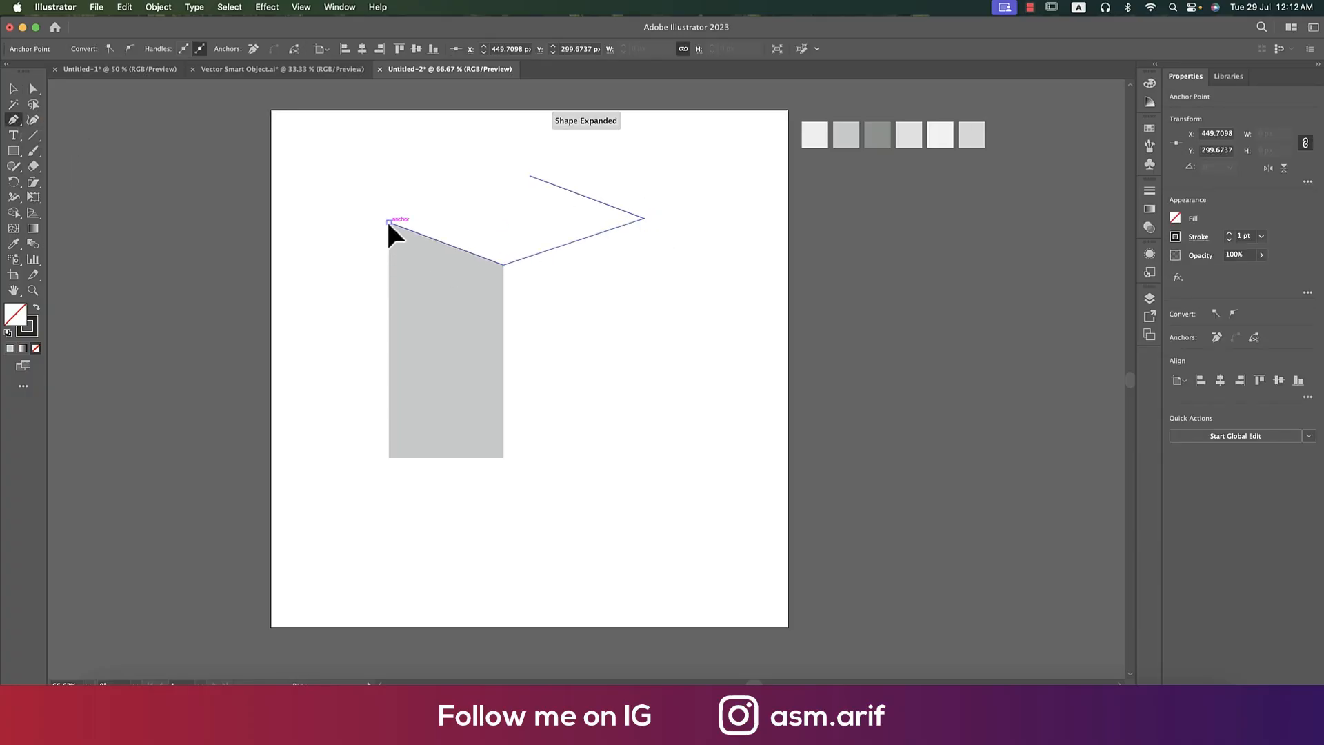
pyautogui.click(530, 176)
pyautogui.click(13, 89)
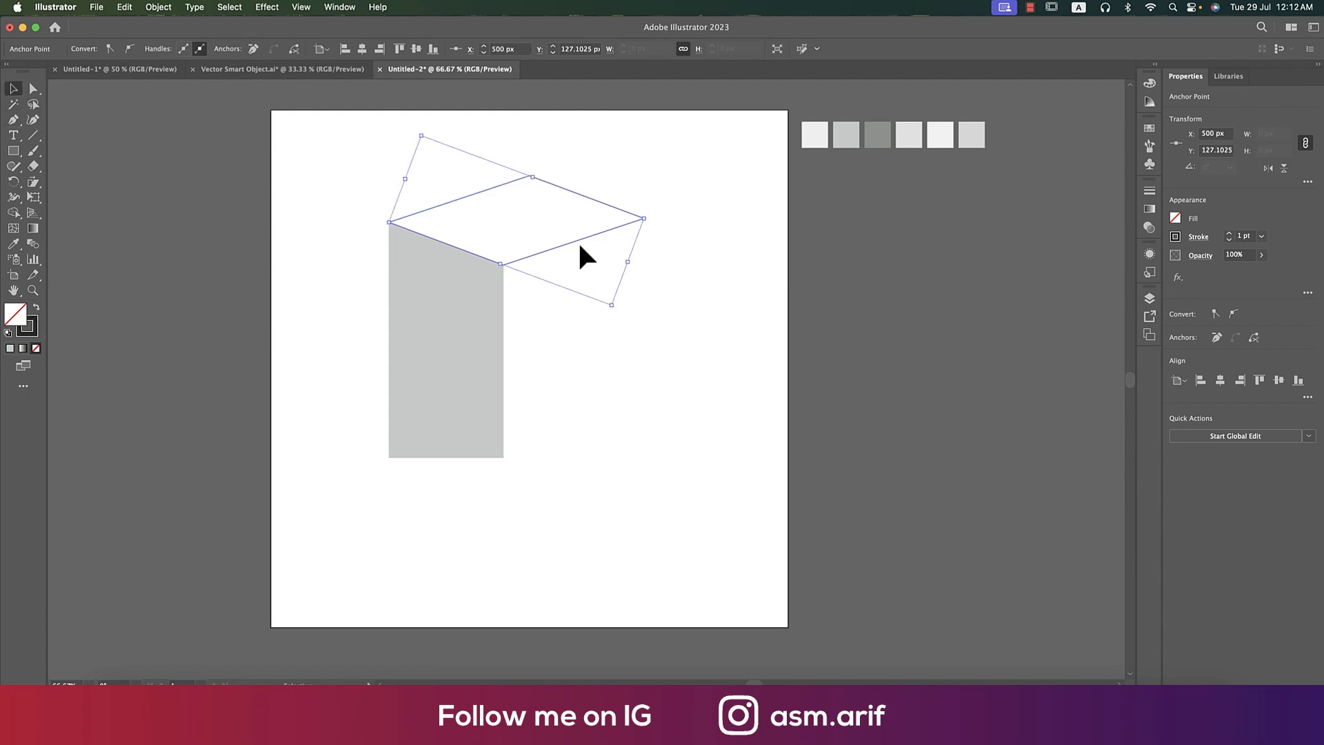
# Remove the top face's stroke and fill it with the third swatch's dark grey
pyautogui.click(37, 307)
pyautogui.click(767, 305)
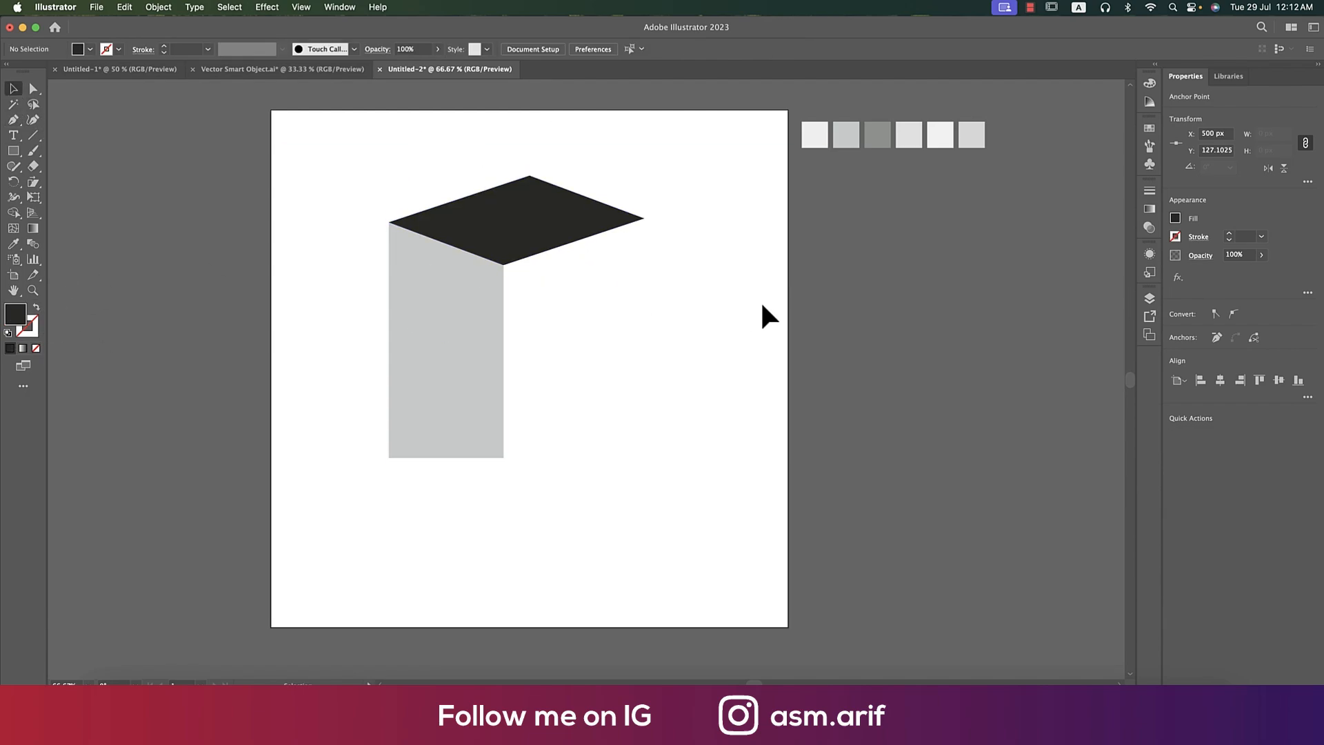
pyautogui.click(570, 243)
pyautogui.press('i')
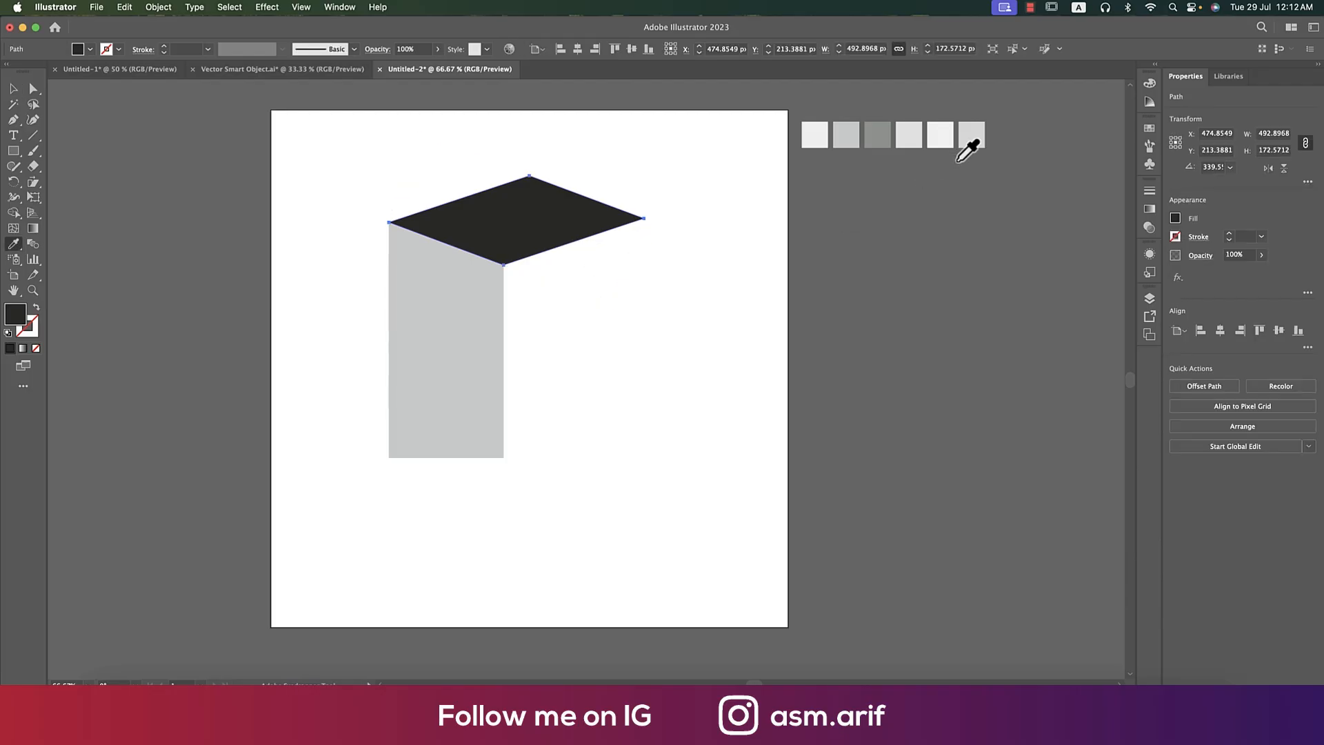
pyautogui.click(878, 135)
pyautogui.click(13, 89)
pyautogui.click(313, 367)
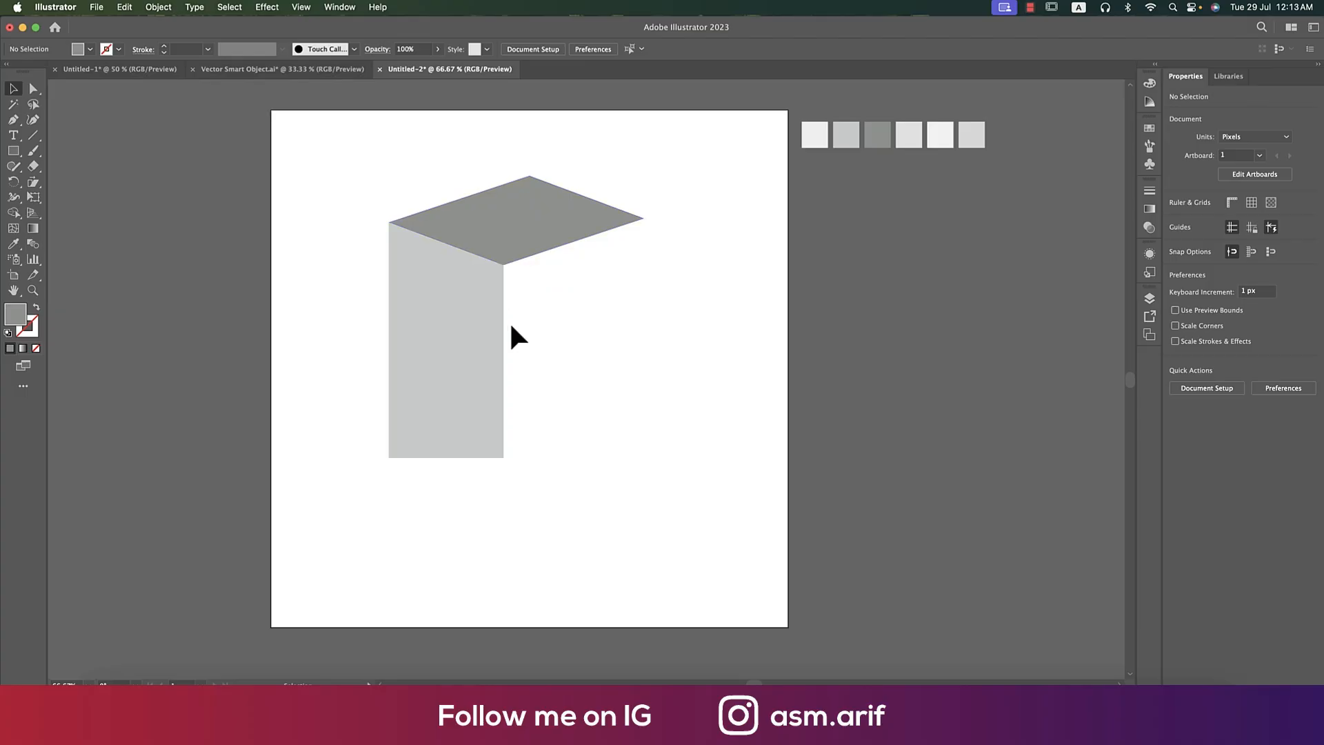
# Duplicate the light grey side face about 221 px to the right, adjoining the original, and flip the copy horizontally
pyautogui.click(488, 378)
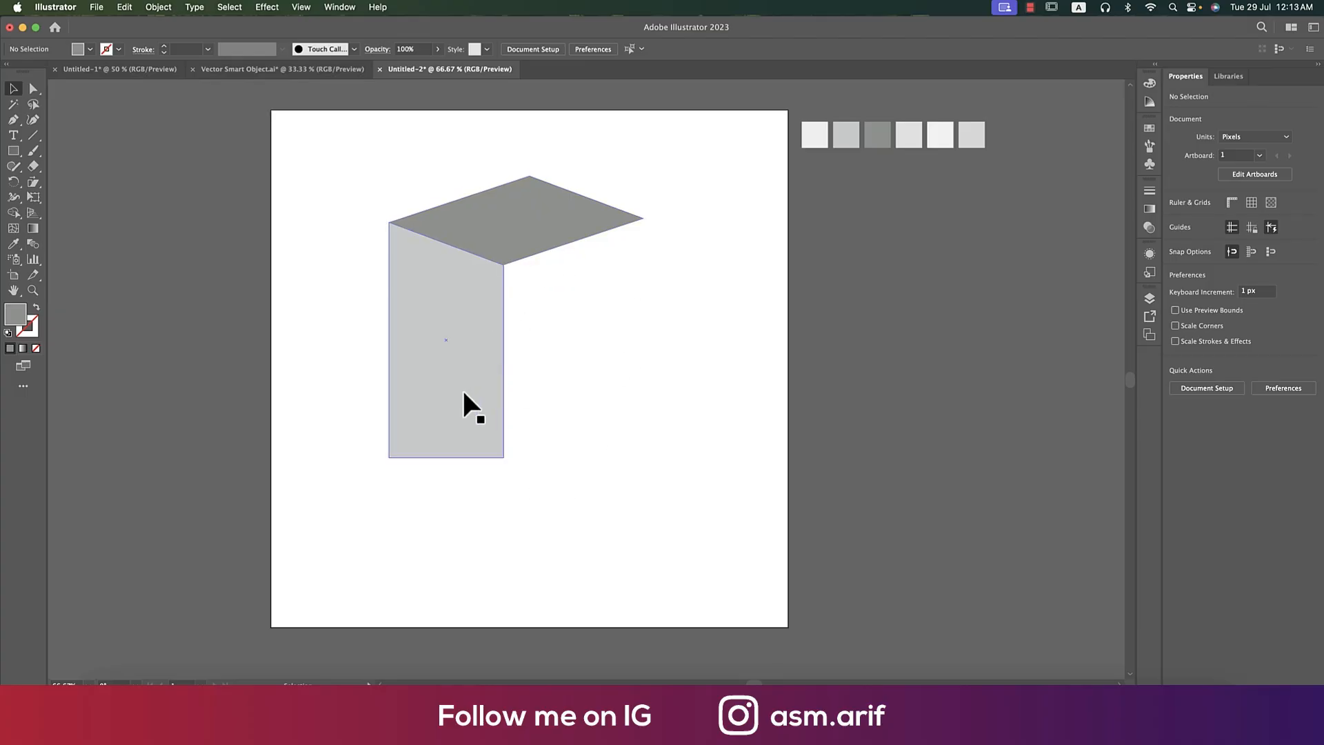
pyautogui.moveTo(459, 402); pyautogui.dragTo(568, 410)
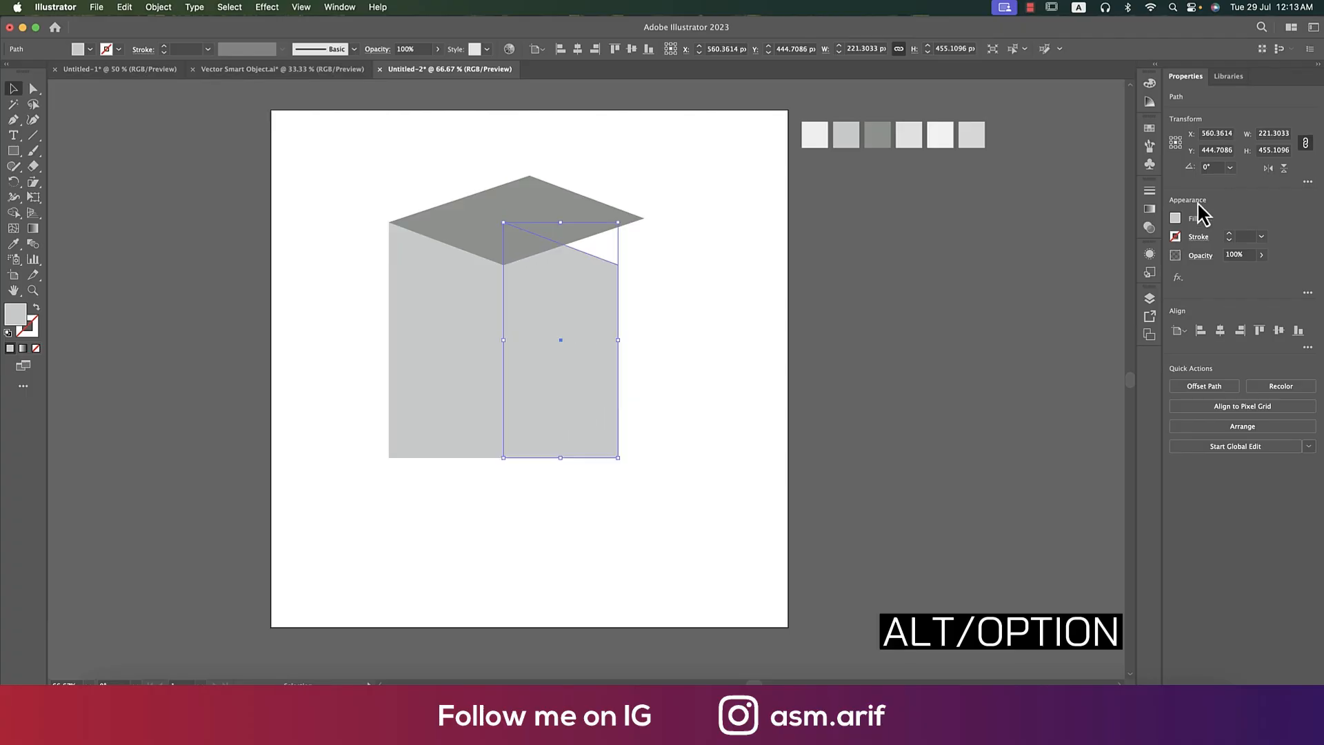
pyautogui.click(1262, 172)
pyautogui.click(822, 328)
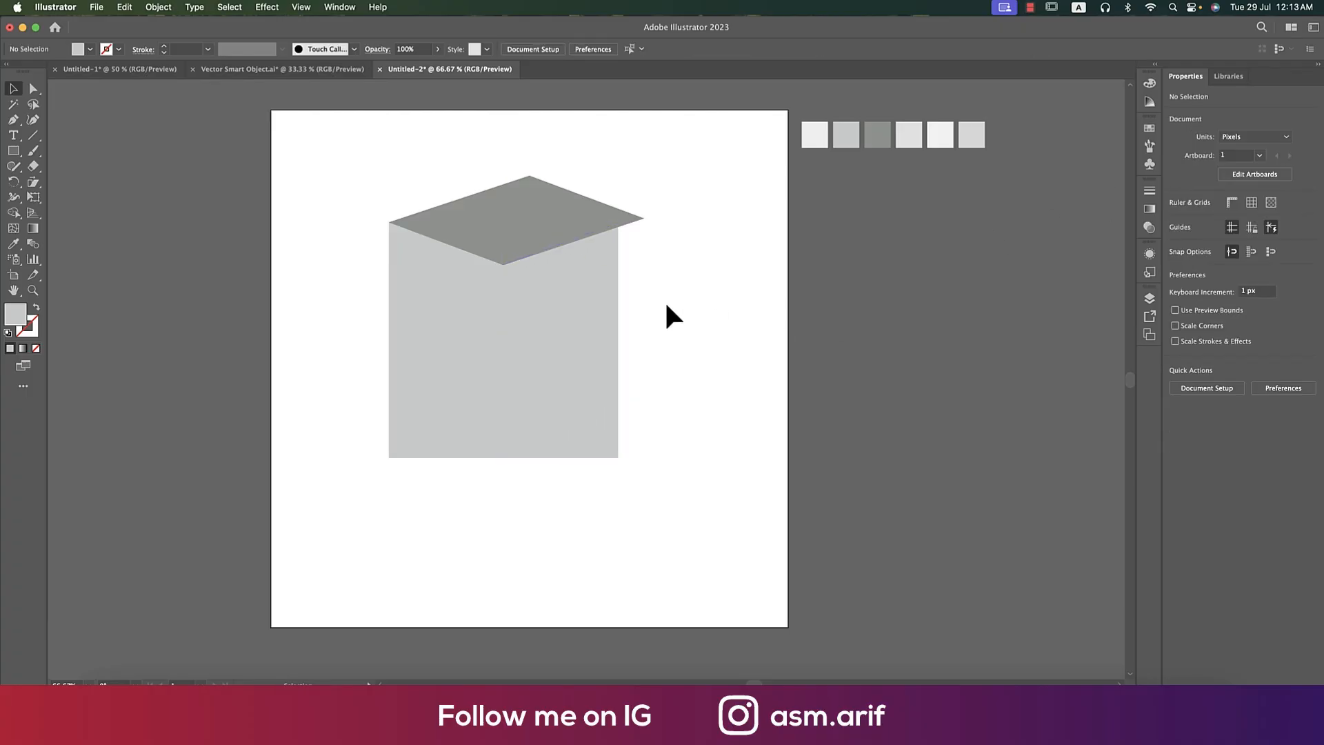
# Fill the box's right side face with the fifth swatch's near-white
pyautogui.click(608, 294)
pyautogui.press('i')
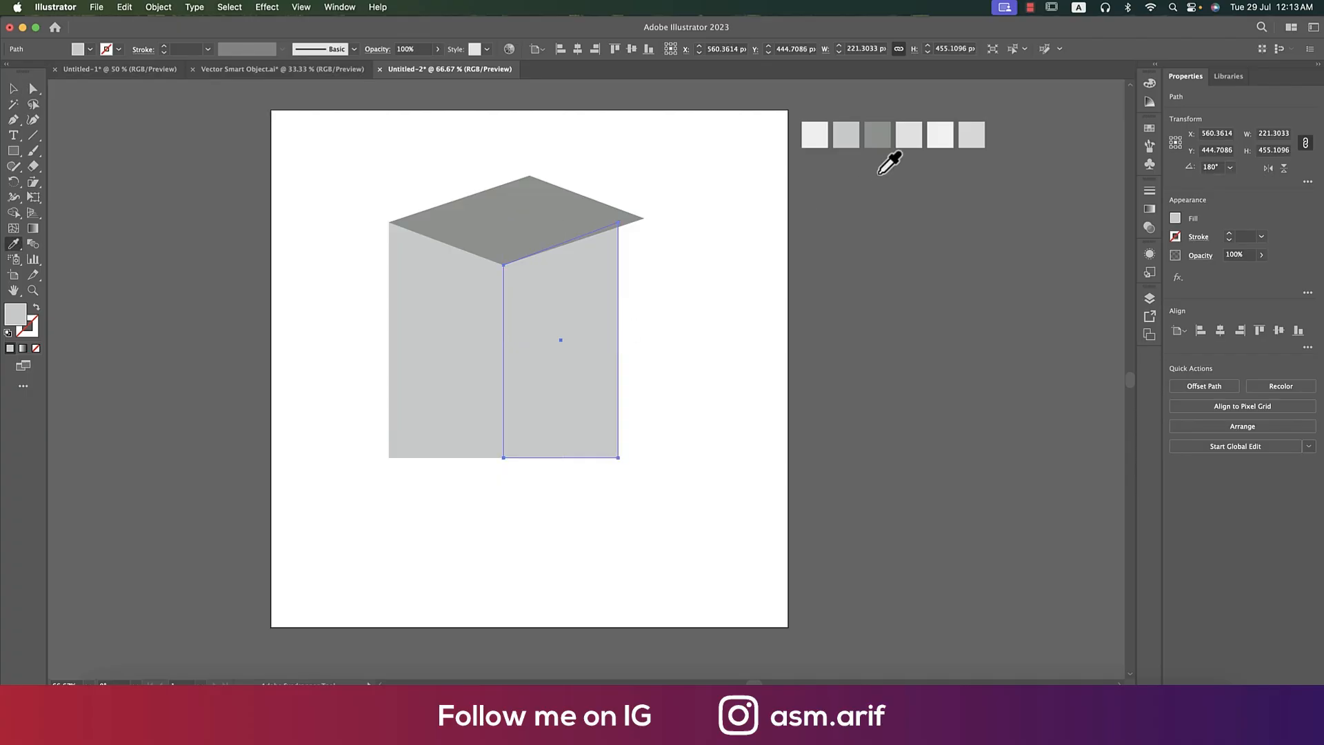
pyautogui.click(943, 142)
pyautogui.click(13, 89)
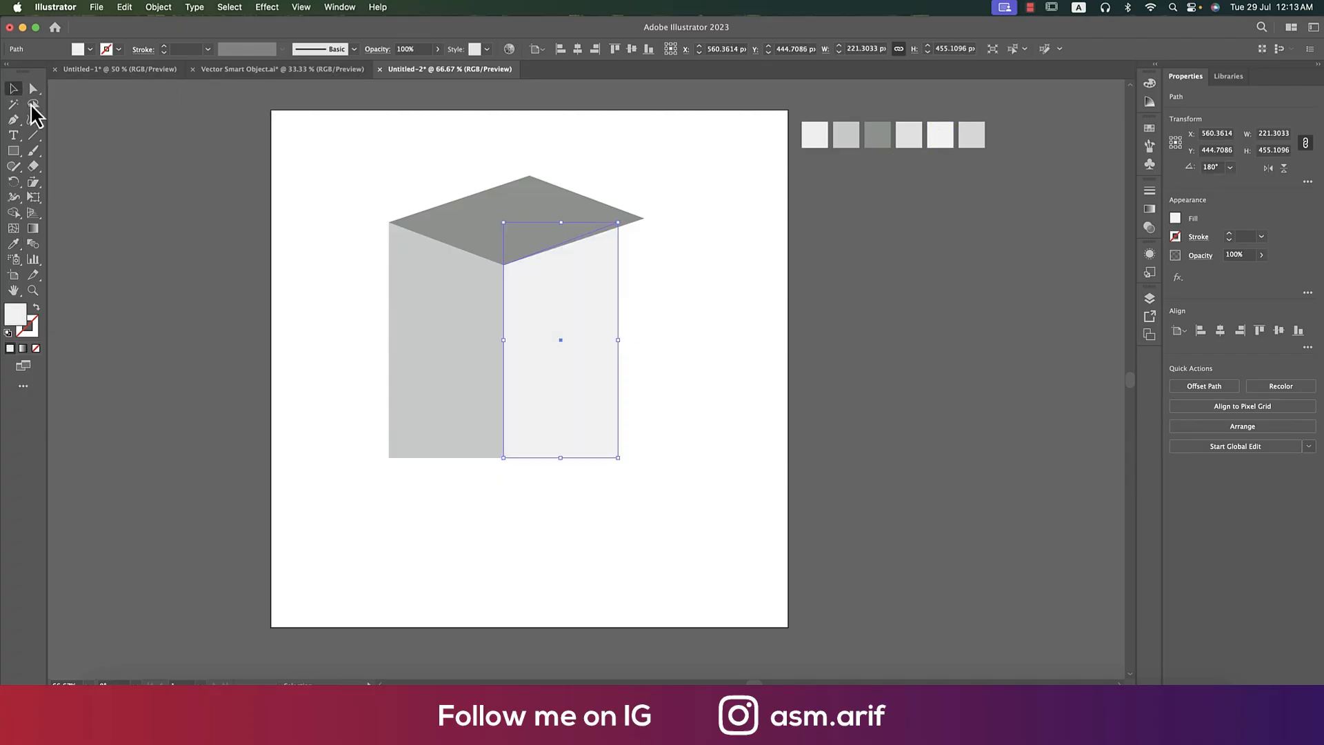
# Move the right face's two outer corner points outward so its edge drops vertically from the top face's right corner
pyautogui.click(558, 266)
pyautogui.press('a')
pyautogui.moveTo(619, 223); pyautogui.dragTo(646, 228)
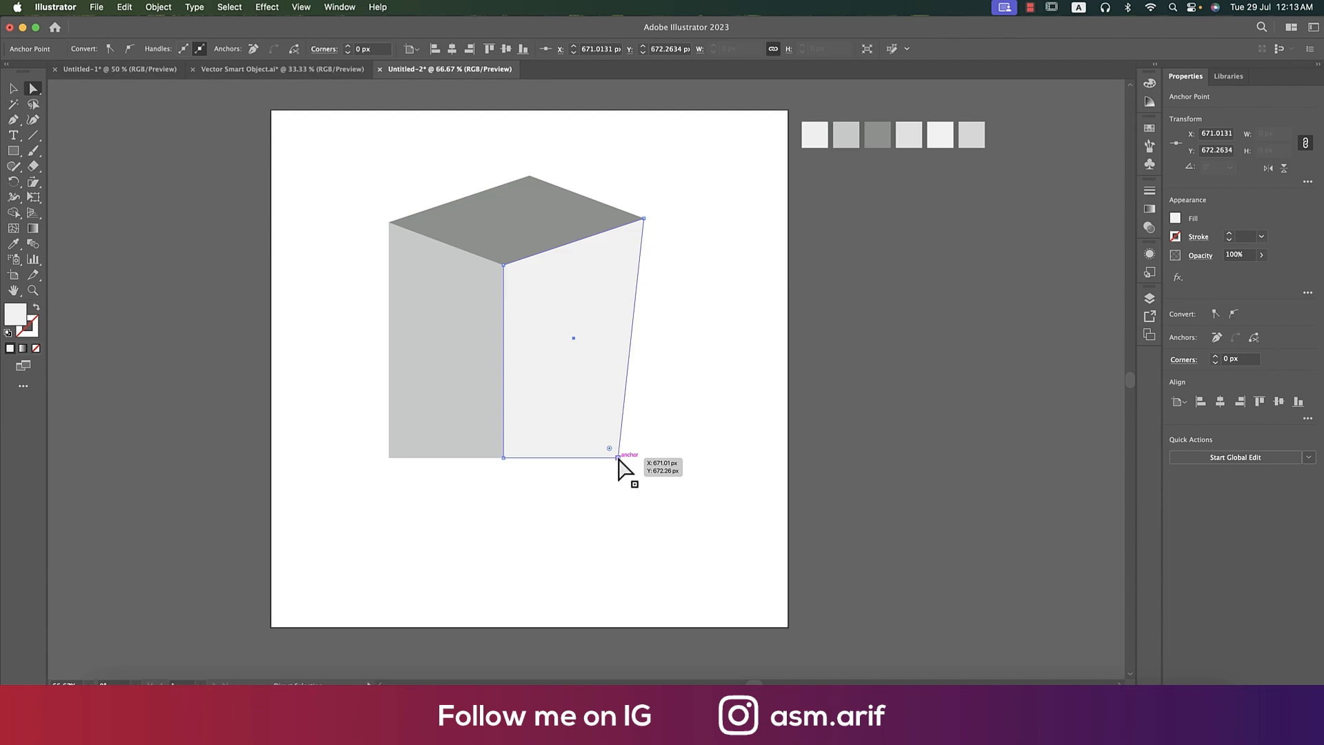
pyautogui.click(626, 463)
pyautogui.click(619, 458)
pyautogui.moveTo(619, 459); pyautogui.dragTo(645, 458)
pyautogui.click(12, 88)
pyautogui.click(326, 242)
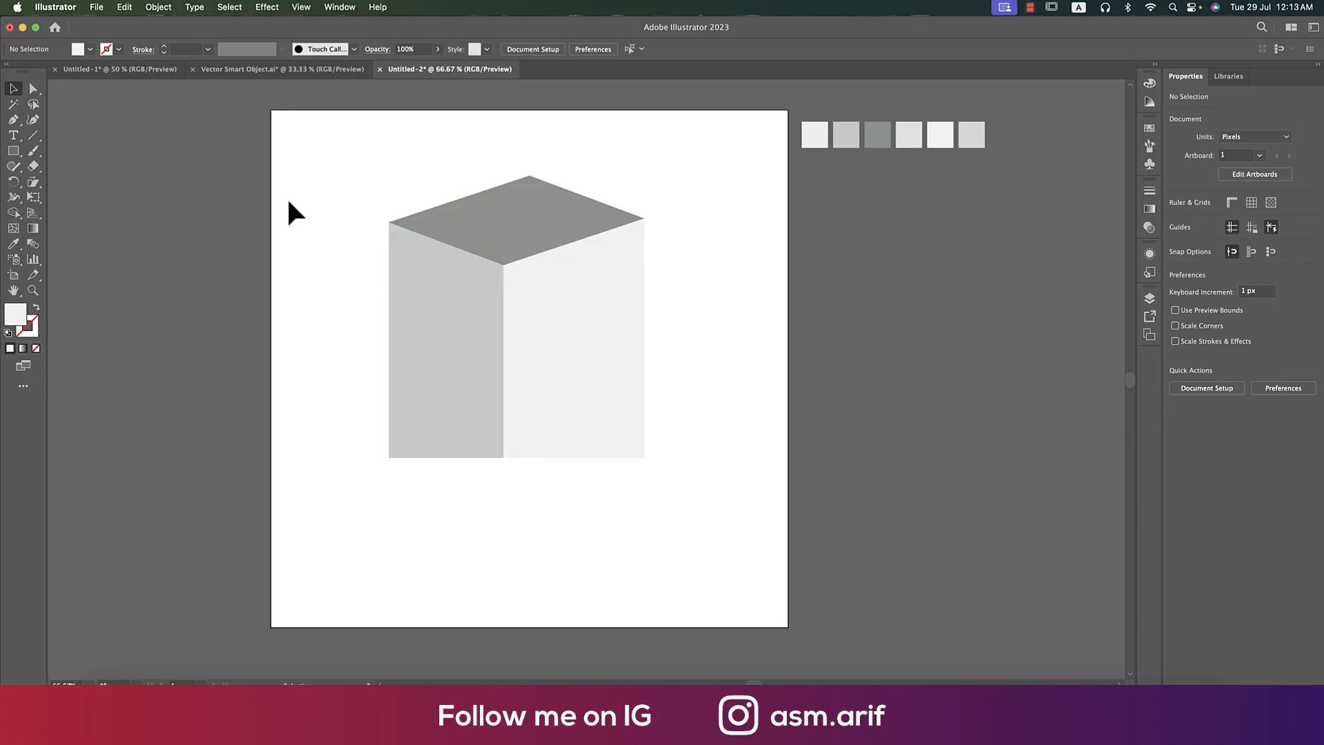
# Draw a 500 × 1000 px rectangle over the artboard's right half and fill it with the third swatch's dark grey
pyautogui.moveTo(302, 131); pyautogui.dragTo(716, 563)
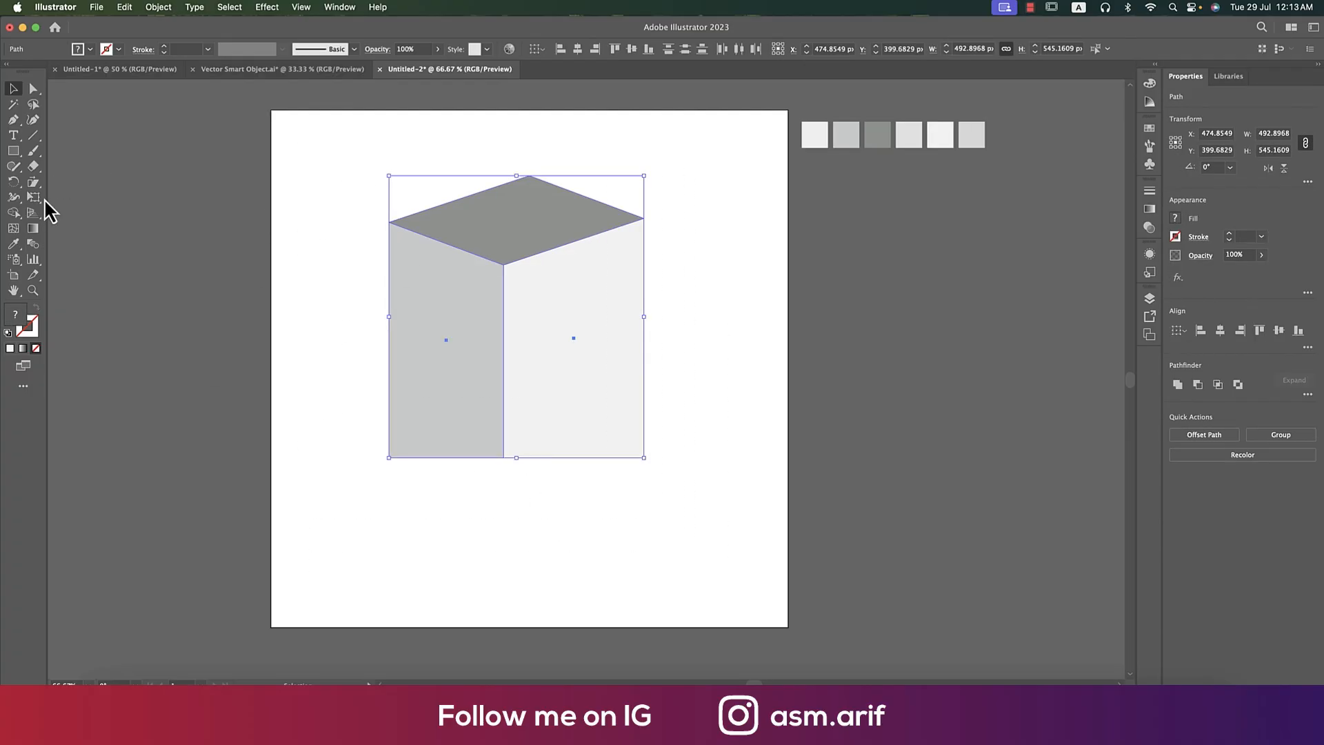
pyautogui.click(14, 151)
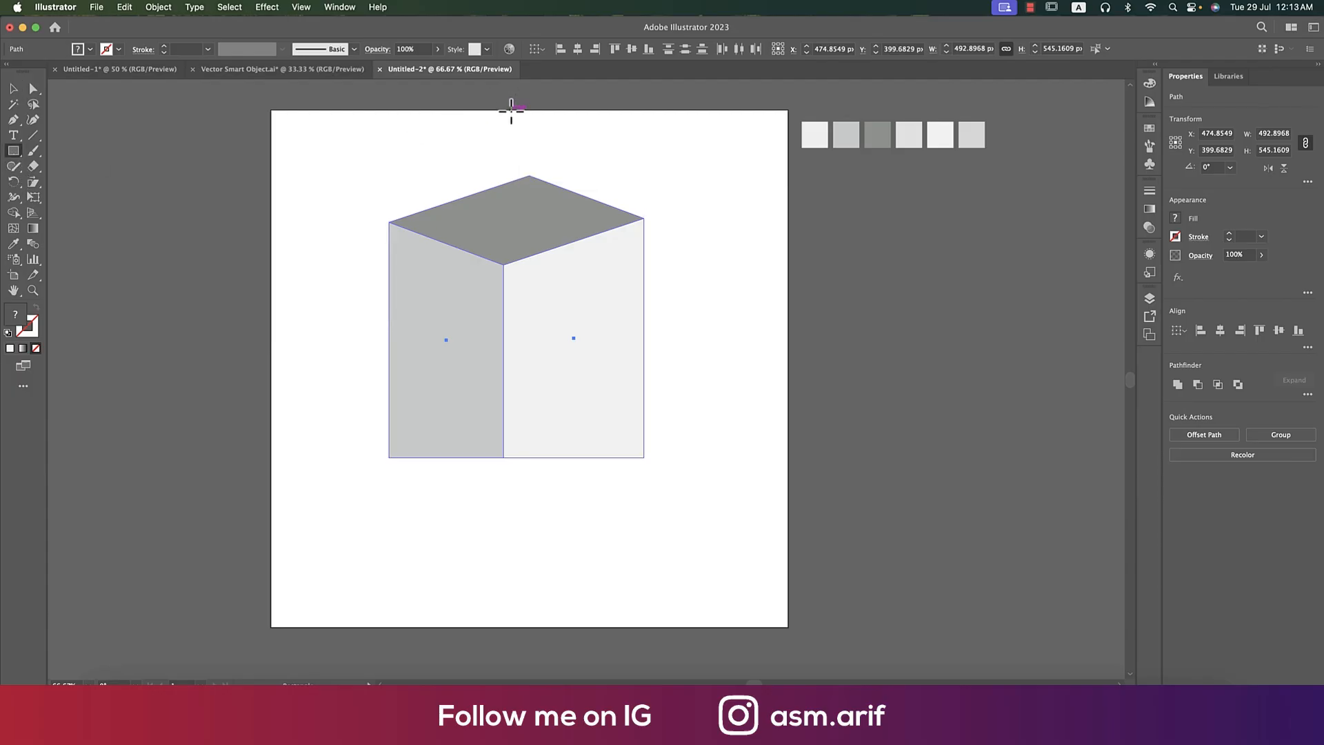
pyautogui.moveTo(530, 111); pyautogui.dragTo(789, 628)
pyautogui.press('i')
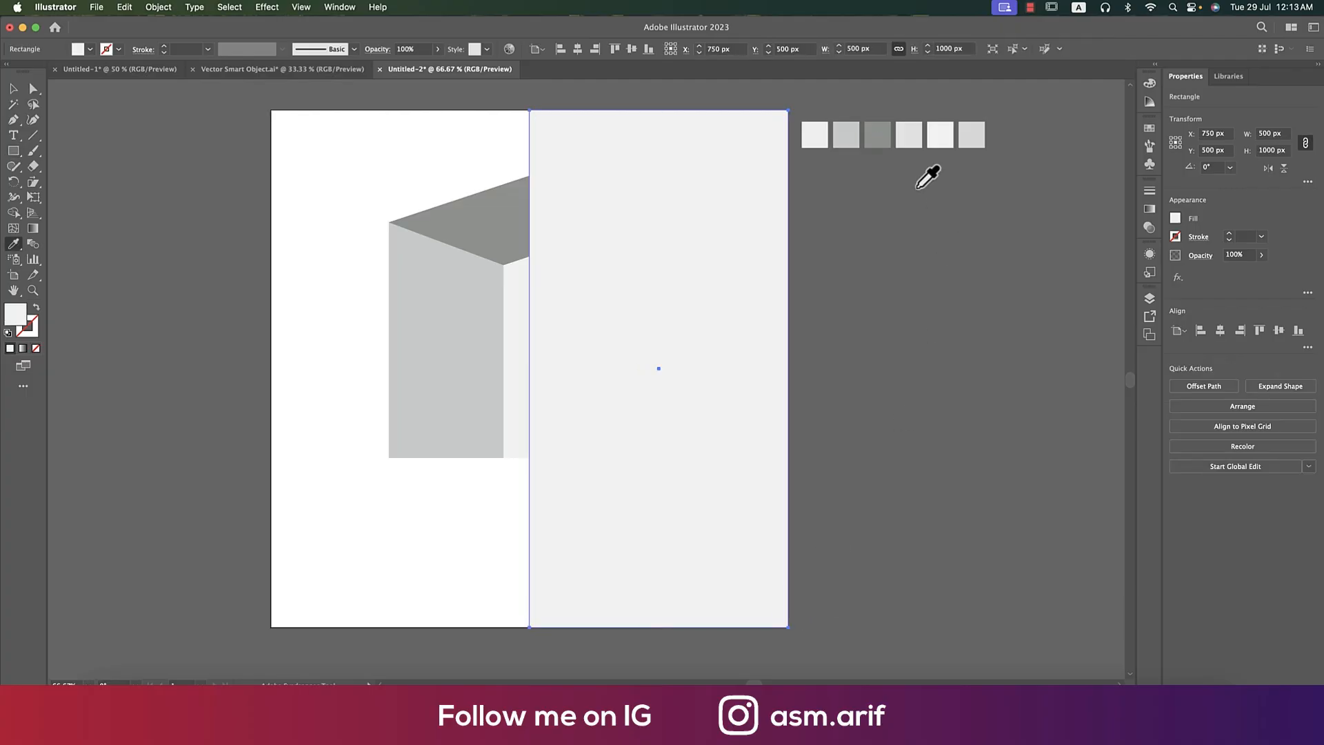
pyautogui.click(883, 138)
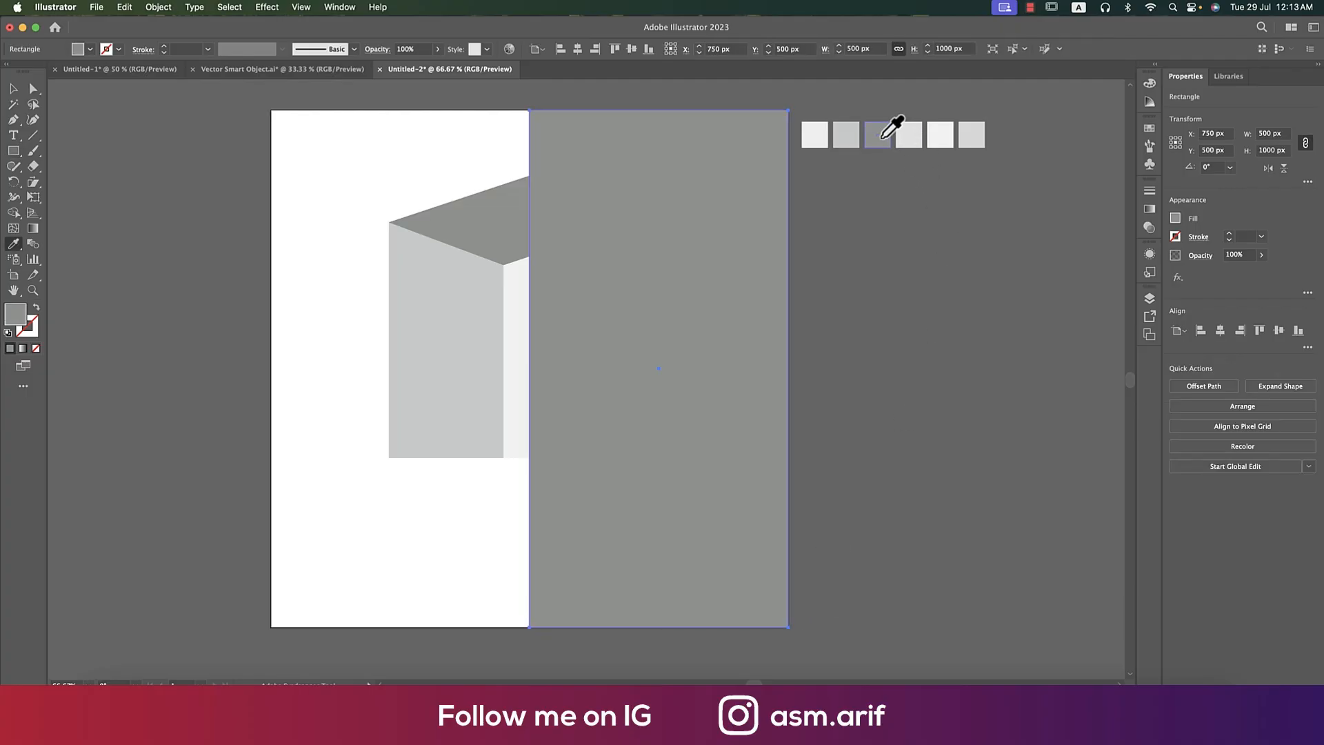
# Give the right-half rectangle a linear gradient between the sixth swatch's light grey and the third swatch's dark grey, reversed so the dark side is innermost
pyautogui.click(1150, 213)
pyautogui.click(991, 208)
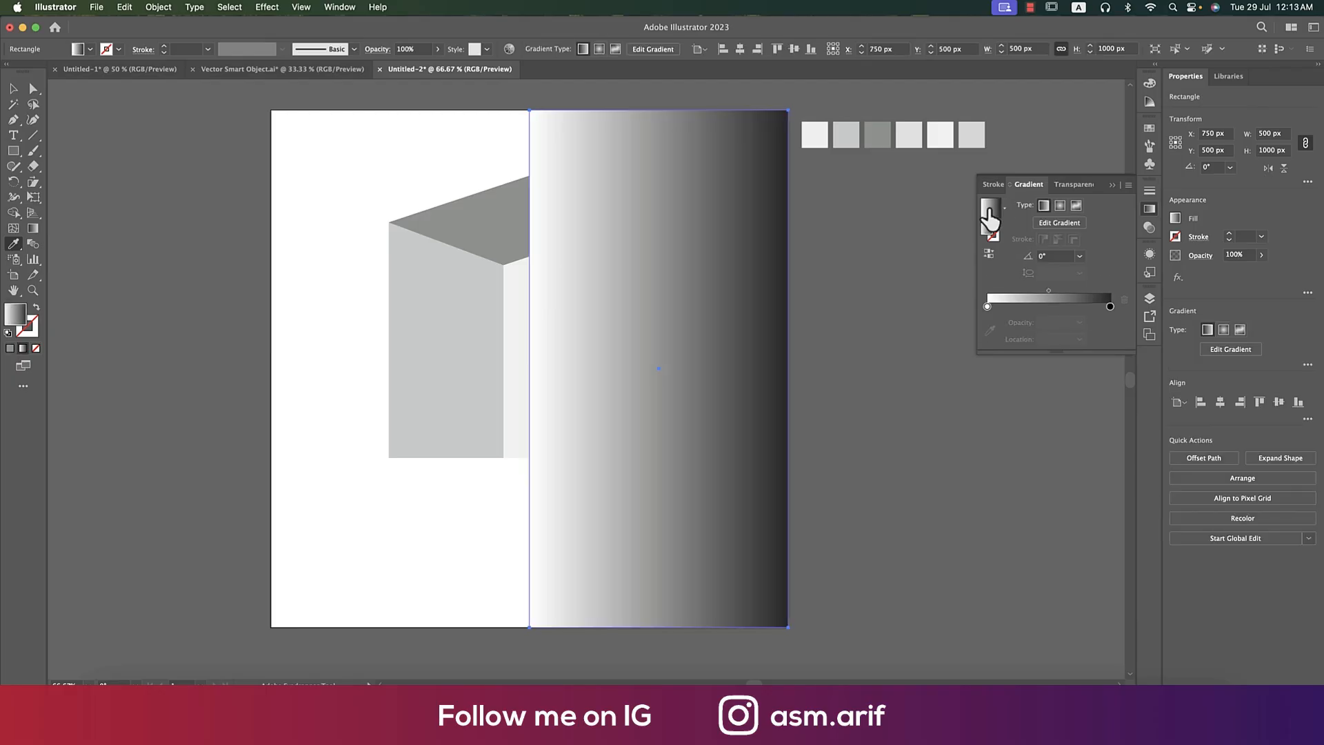
pyautogui.click(987, 306)
pyautogui.click(990, 335)
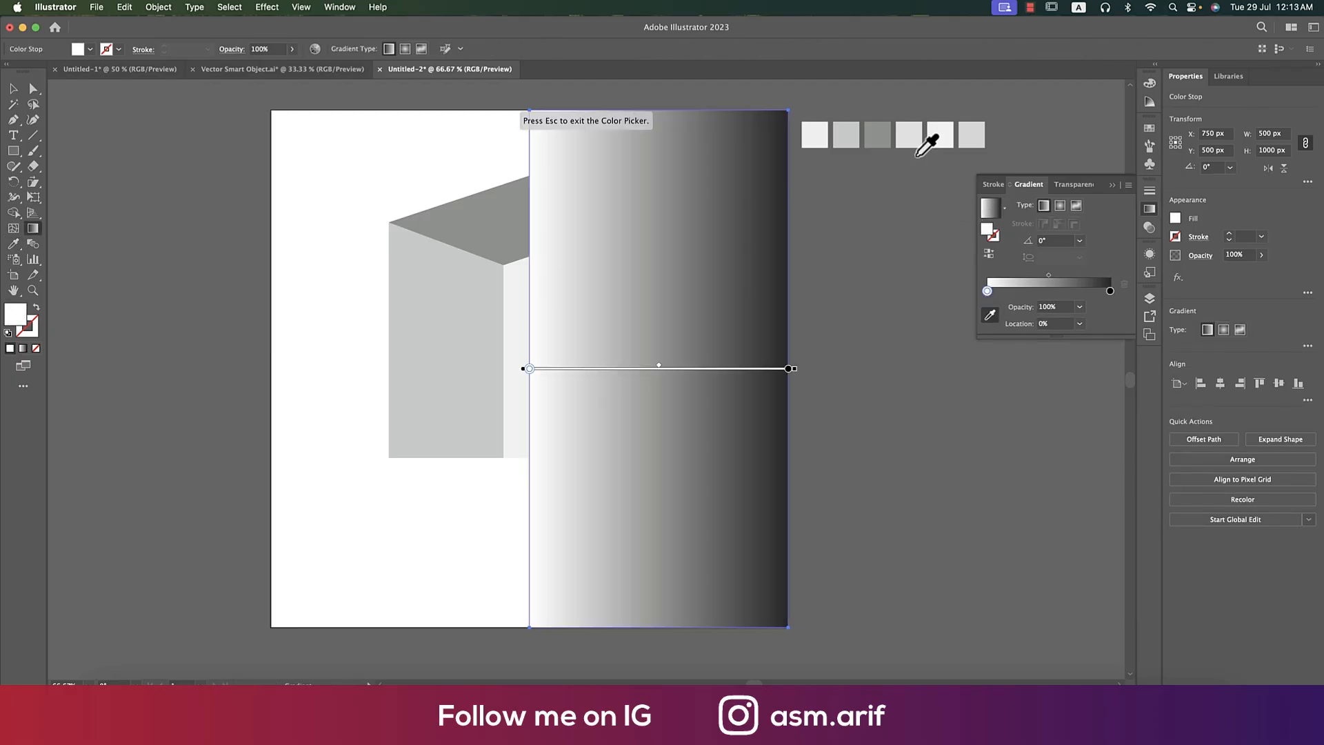
pyautogui.click(967, 138)
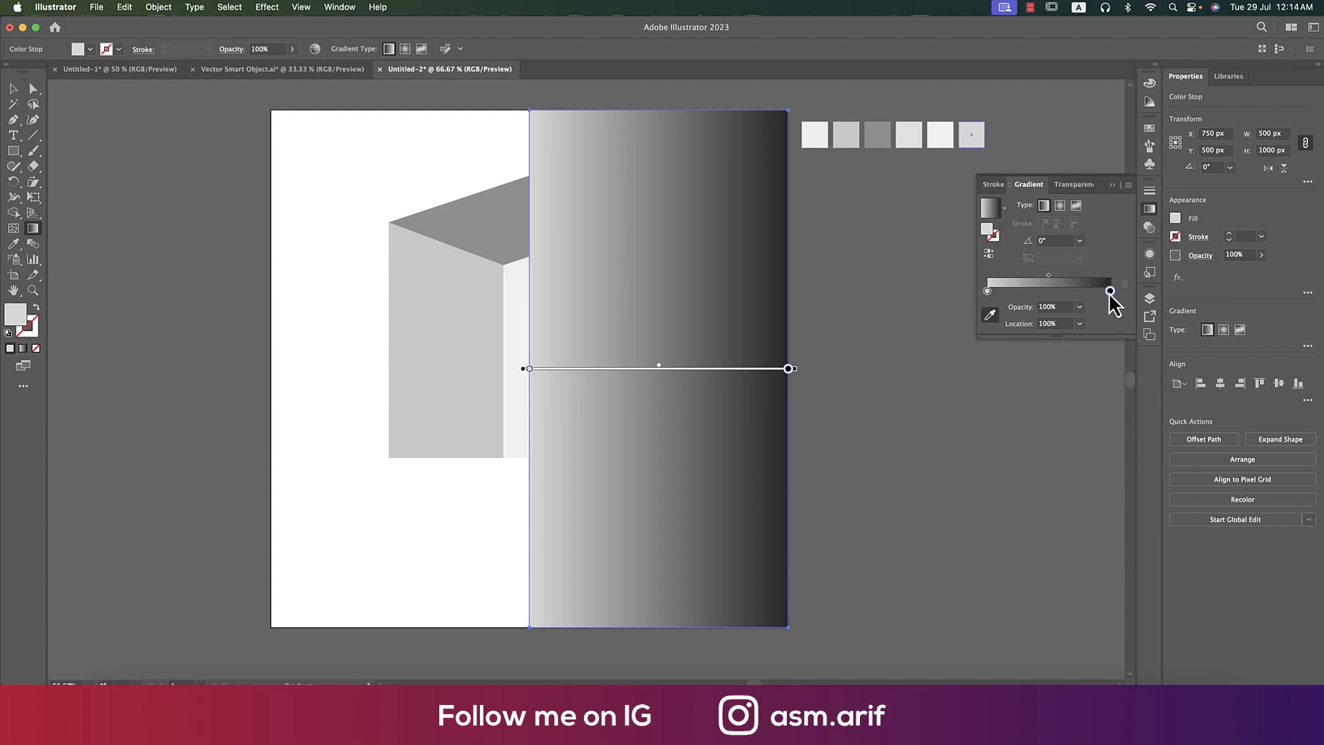
pyautogui.click(881, 133)
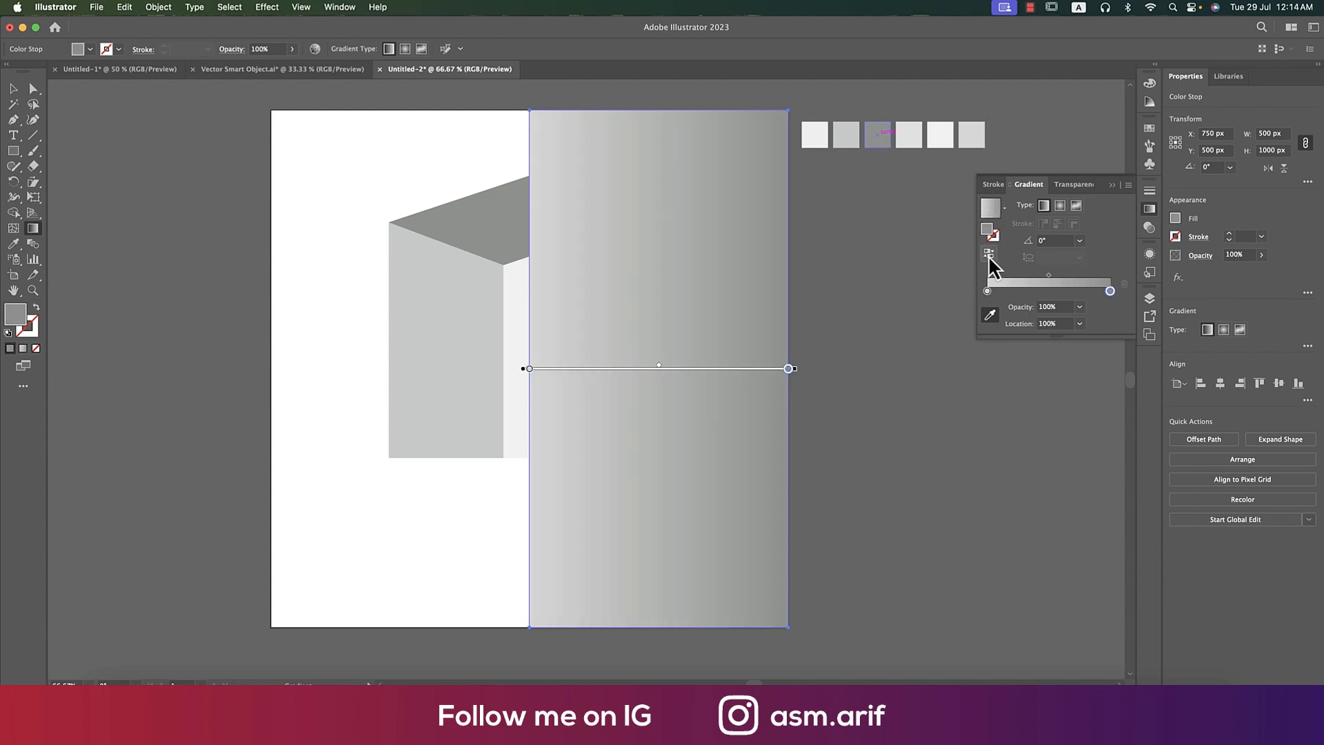
pyautogui.click(987, 255)
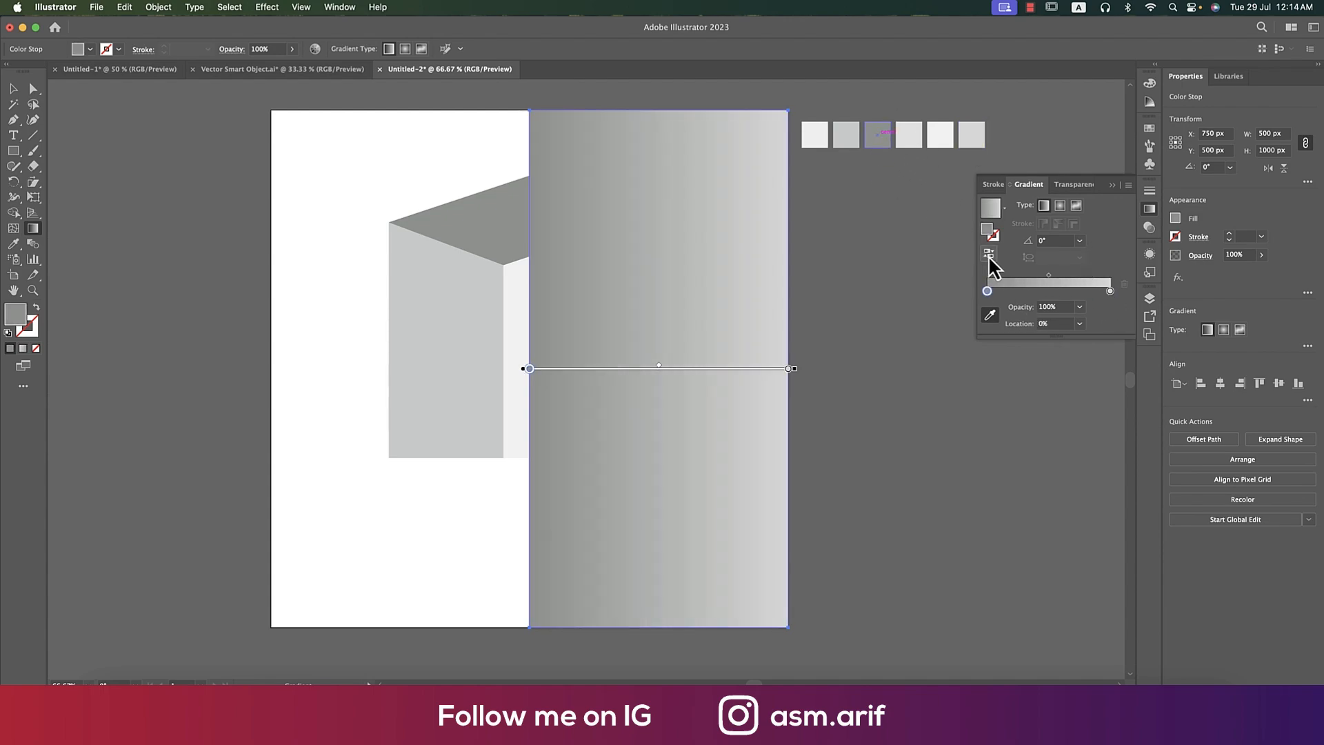
pyautogui.click(13, 90)
pyautogui.click(382, 158)
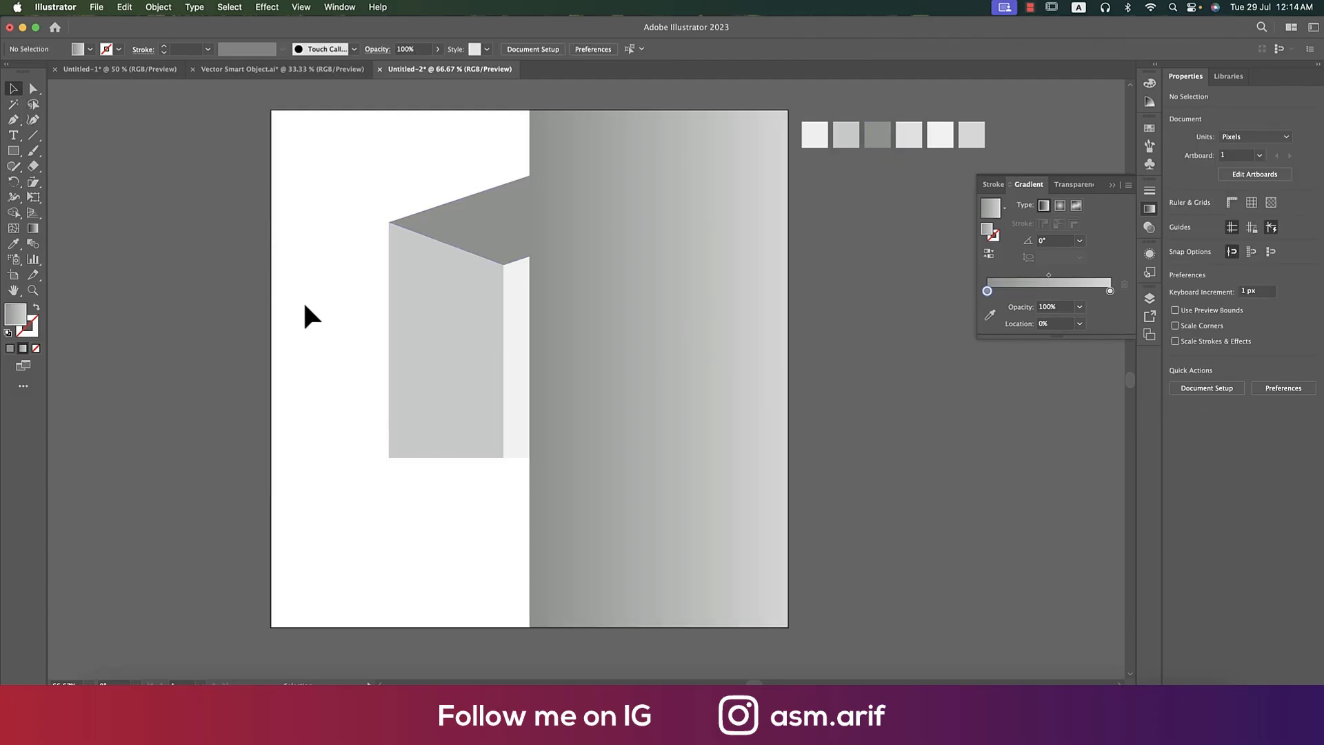
# Draw a 500 × 1000 px rectangle over the artboard's left half and fill it with the fifth swatch's near-white
pyautogui.click(15, 153)
pyautogui.moveTo(271, 112); pyautogui.dragTo(530, 628)
pyautogui.press('i')
pyautogui.click(938, 145)
pyautogui.click(13, 88)
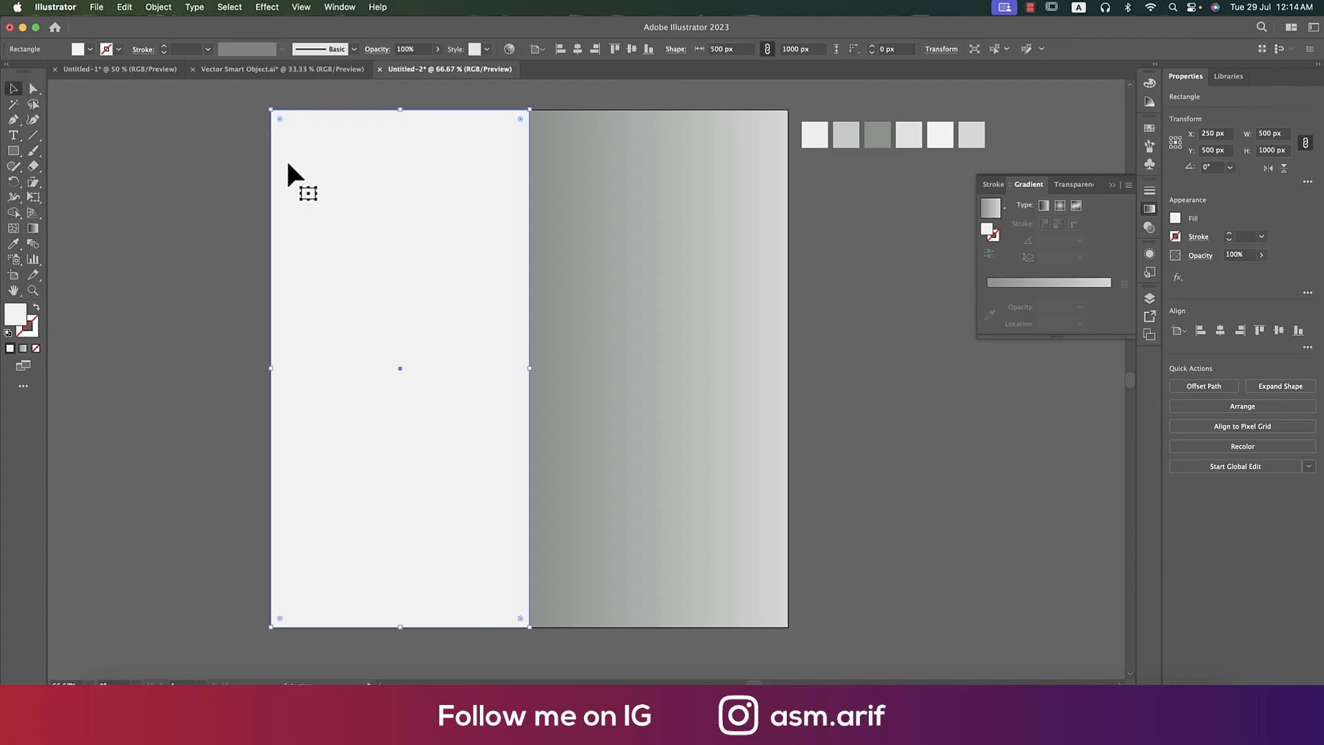
# Send both the left and right background rectangles to the back, behind the box
pyautogui.rightClick(411, 176)
pyautogui.moveTo(491, 474)
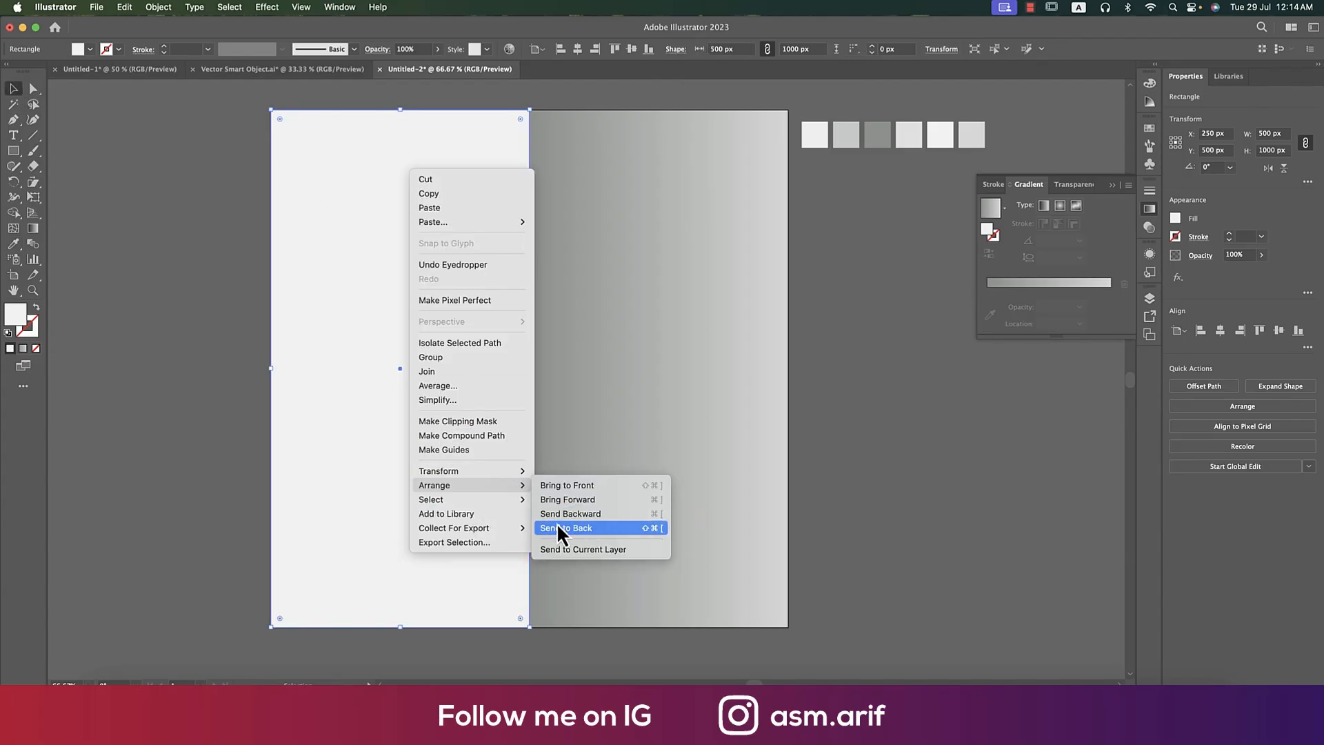
pyautogui.click(559, 528)
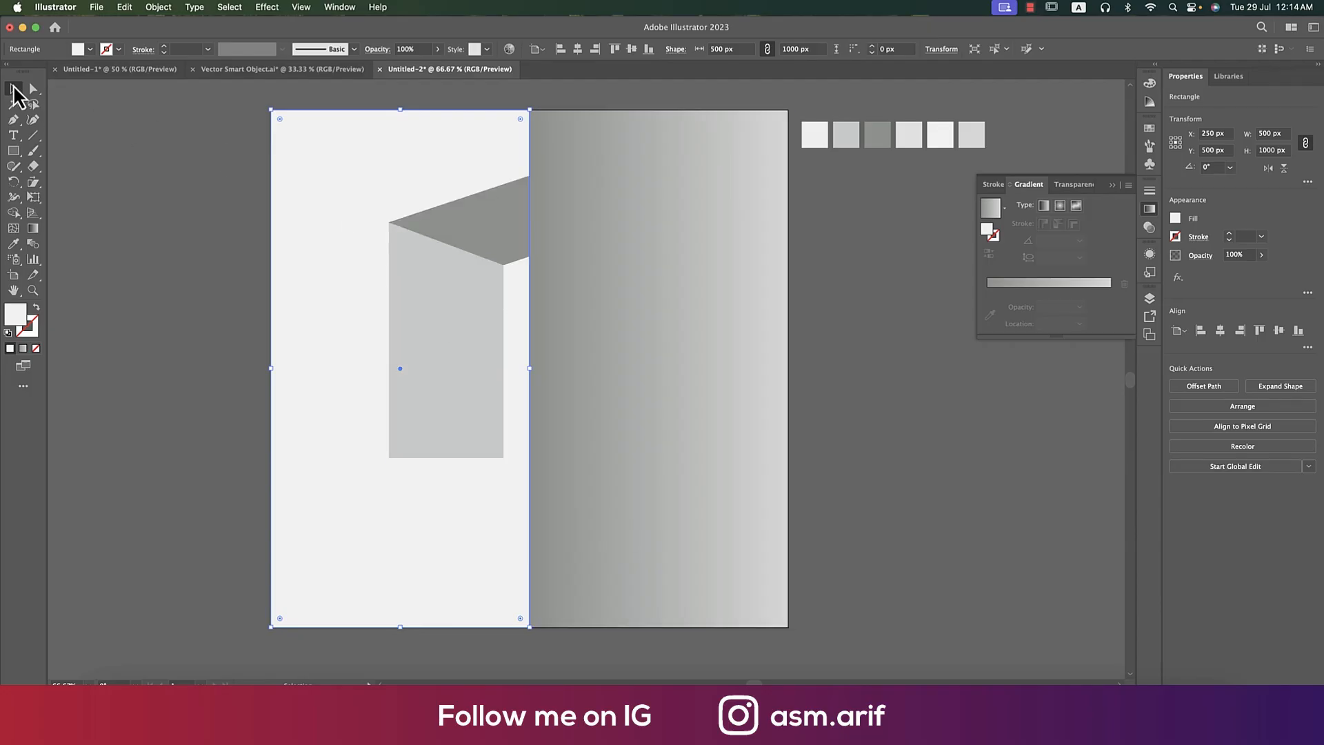
pyautogui.click(573, 151)
pyautogui.rightClick(656, 156)
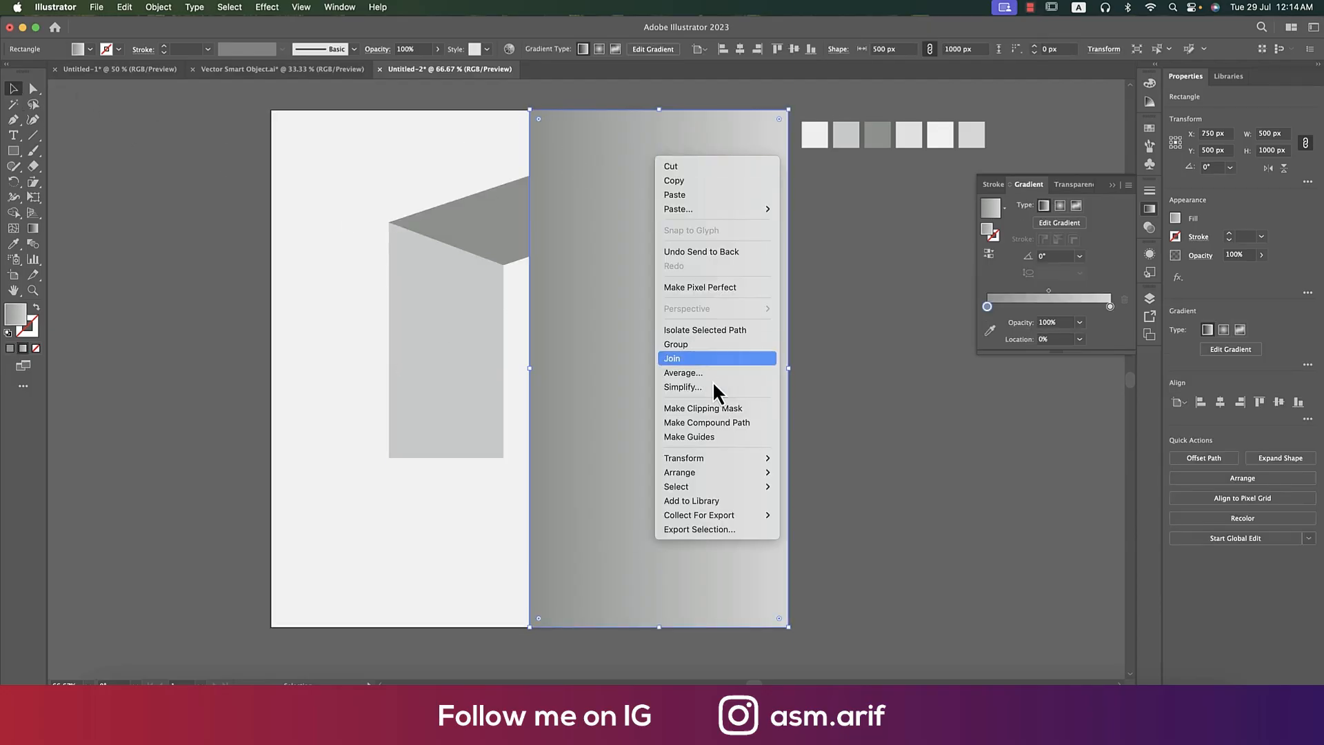
pyautogui.moveTo(734, 479)
pyautogui.click(831, 517)
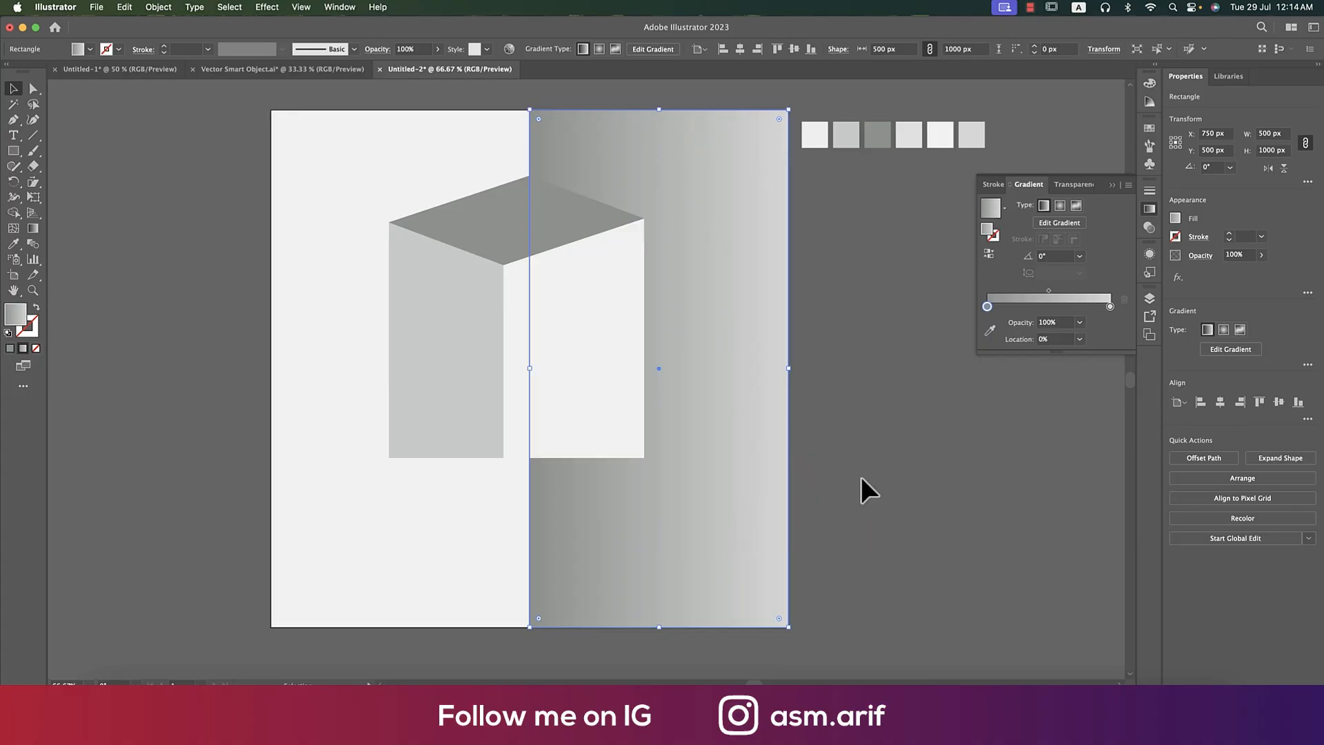
pyautogui.click(863, 477)
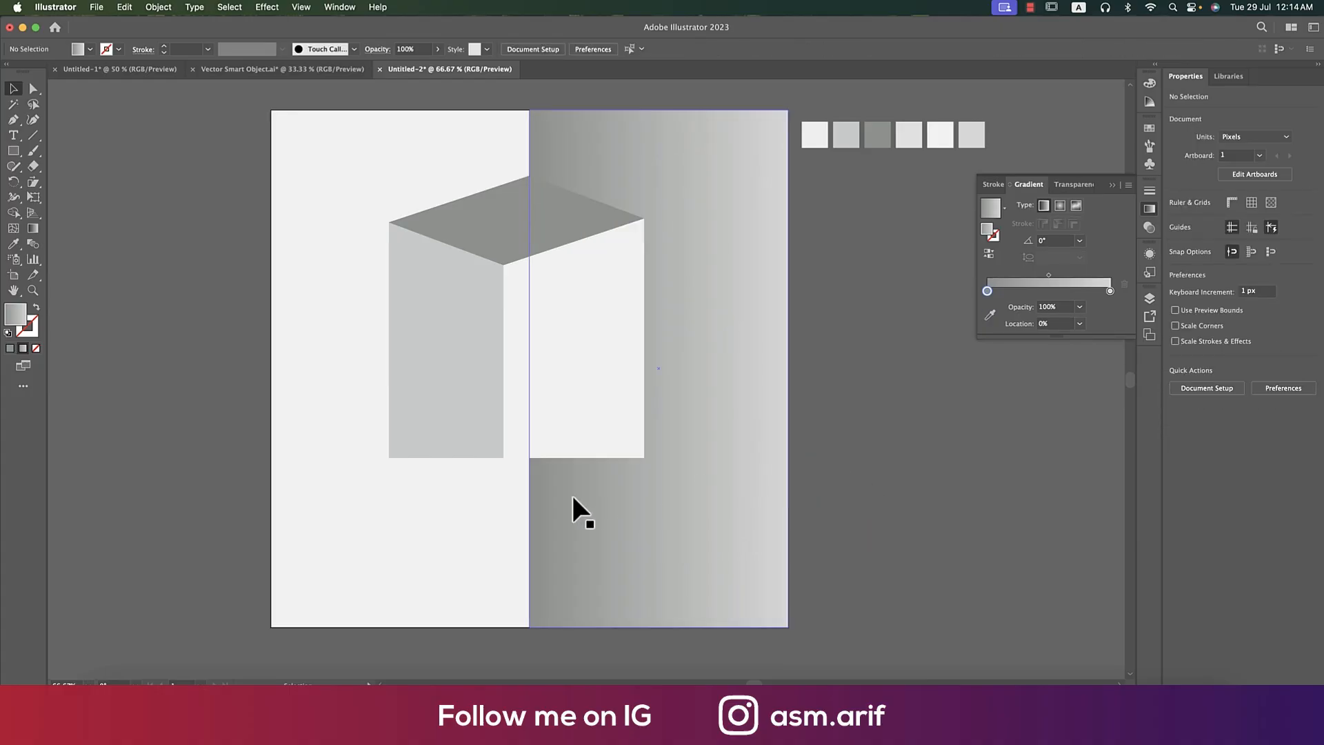
pyautogui.click(506, 505)
pyautogui.click(882, 498)
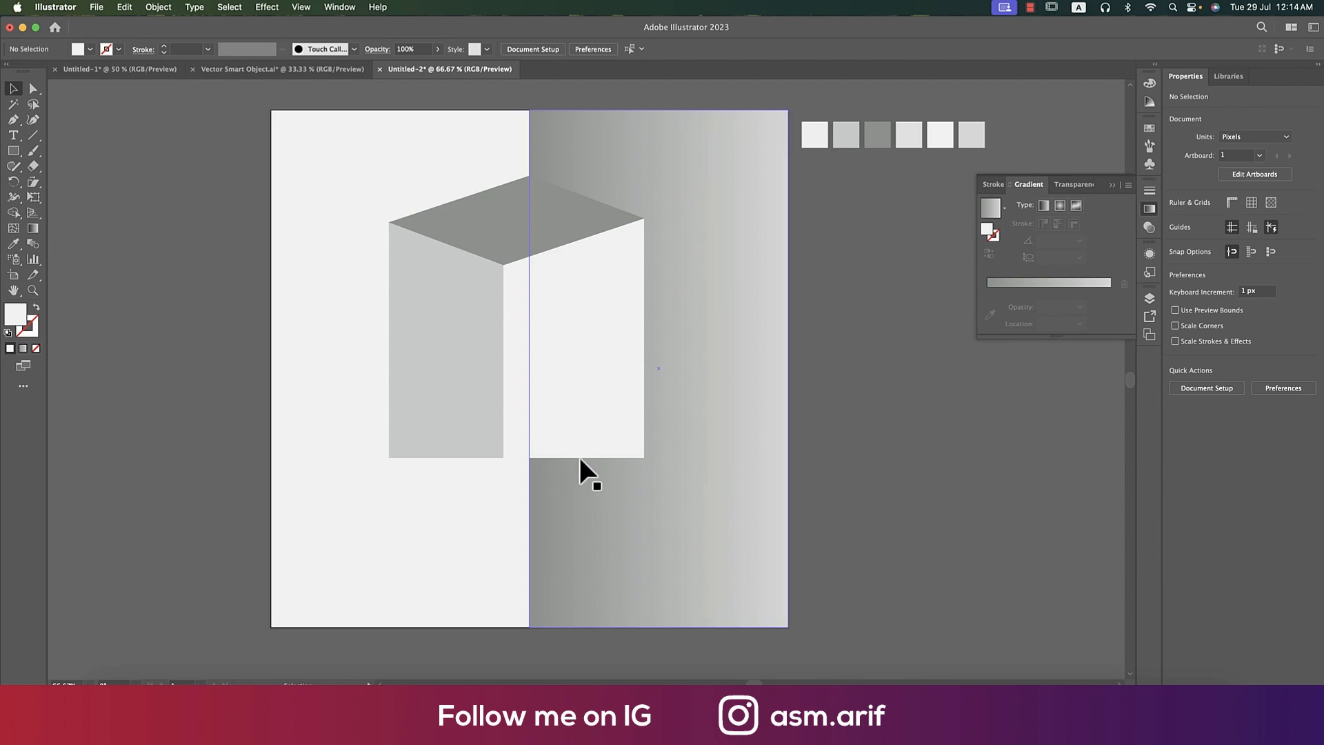
# Add an anchor point on the right face's bottom edge where the two backgrounds meet, and move it slightly upward
pyautogui.scroll(3, 541, 478)
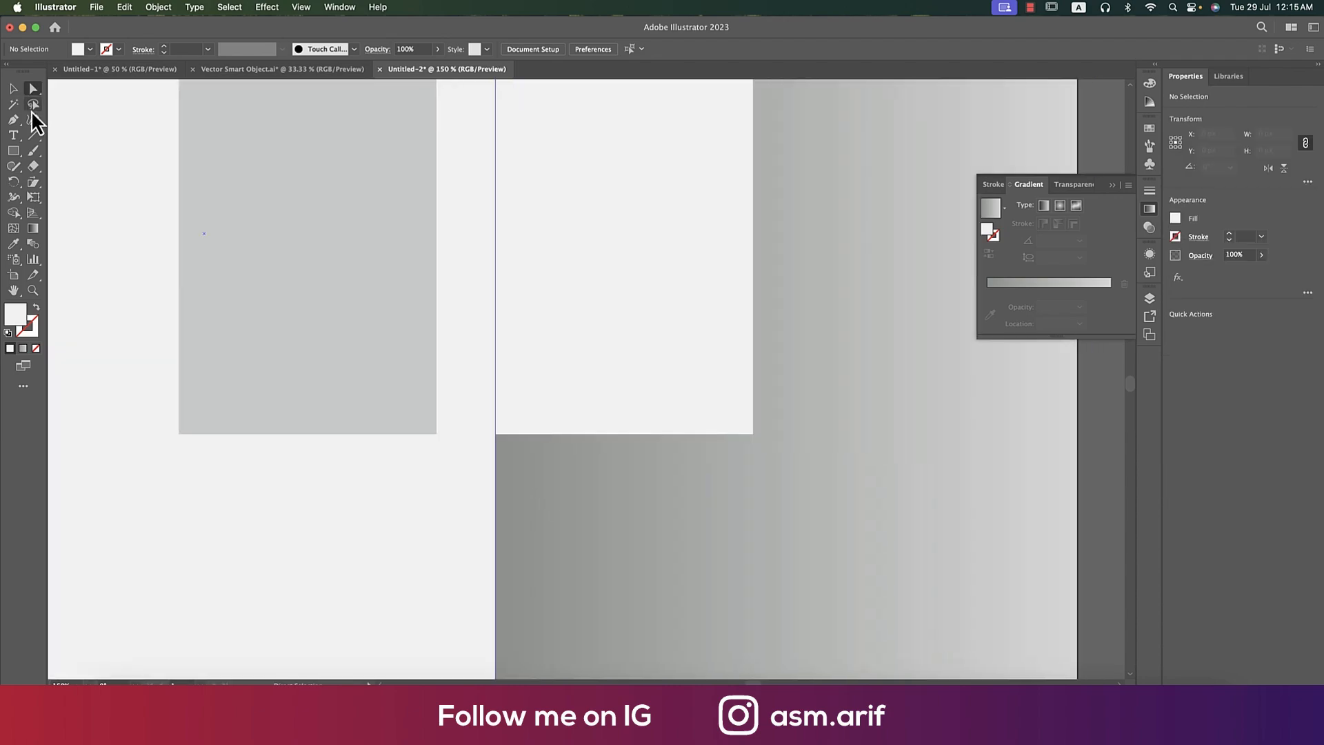
pyautogui.click(20, 122)
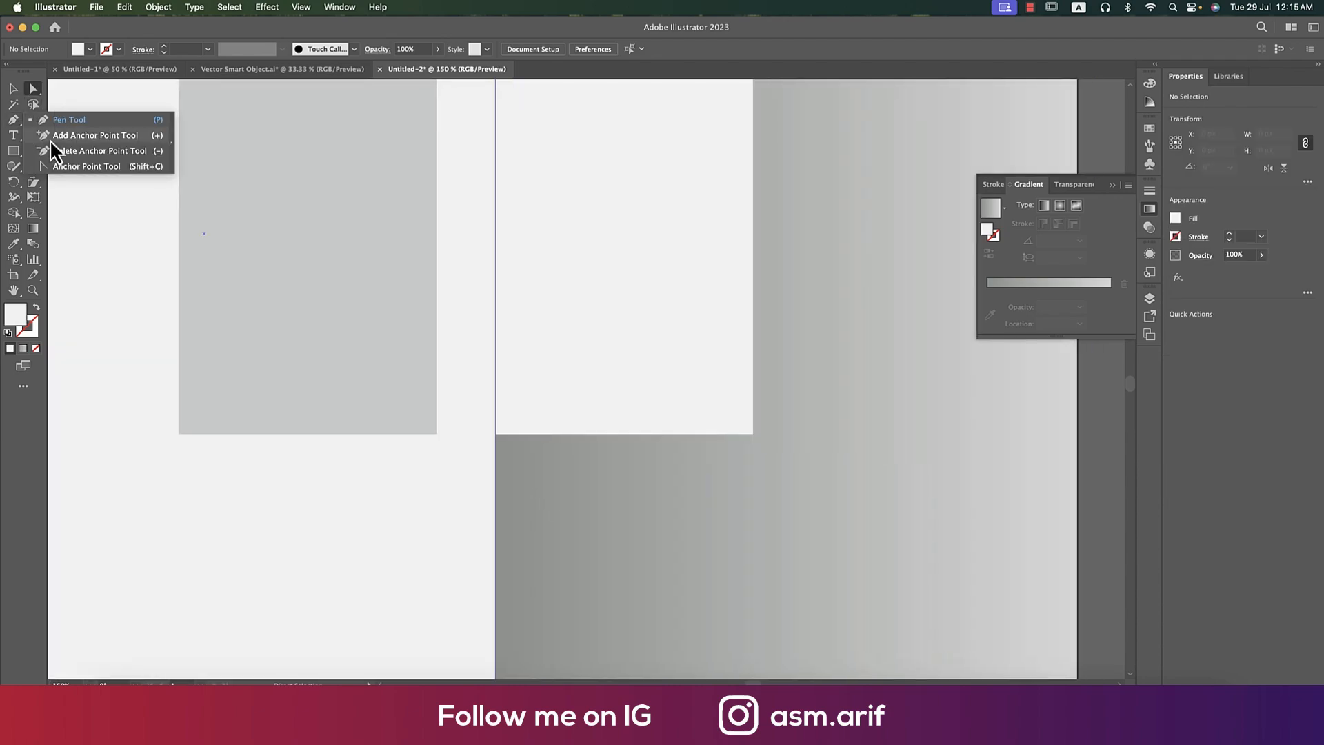
pyautogui.click(50, 140)
pyautogui.click(19, 124)
pyautogui.click(48, 135)
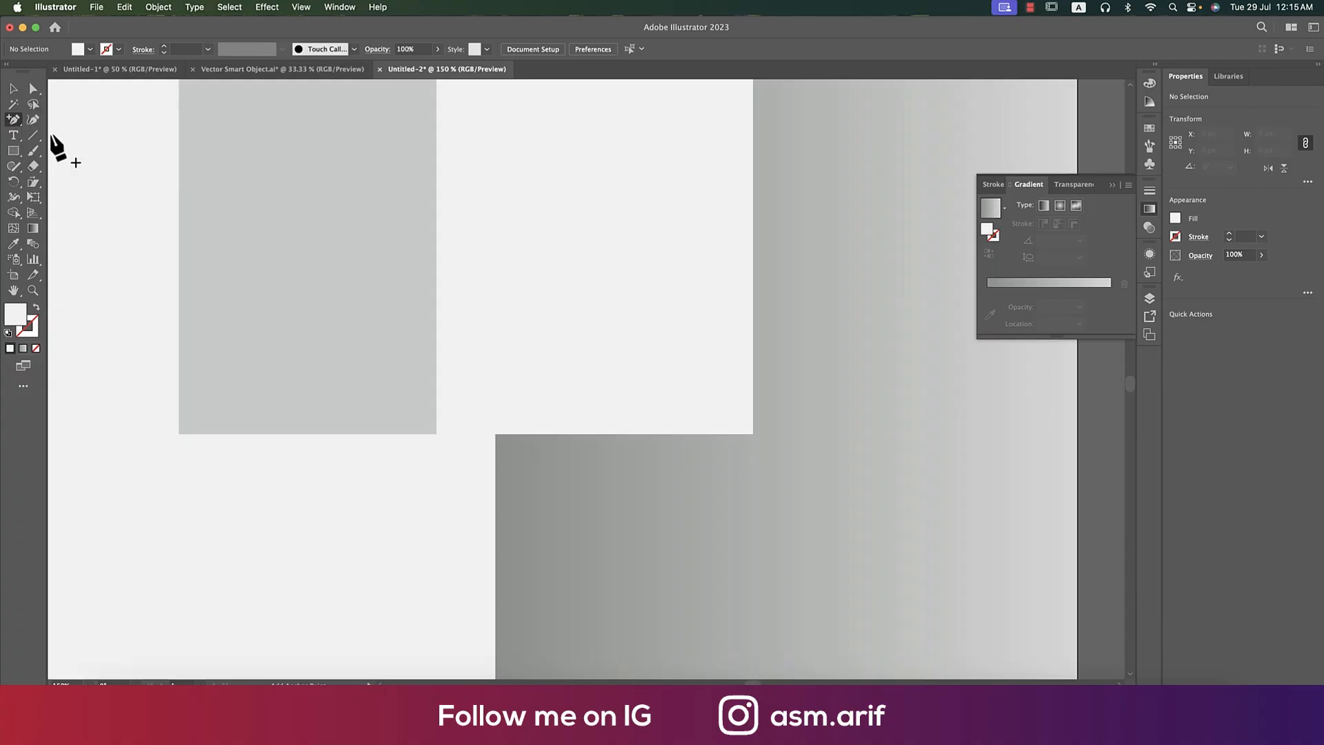
pyautogui.click(495, 434)
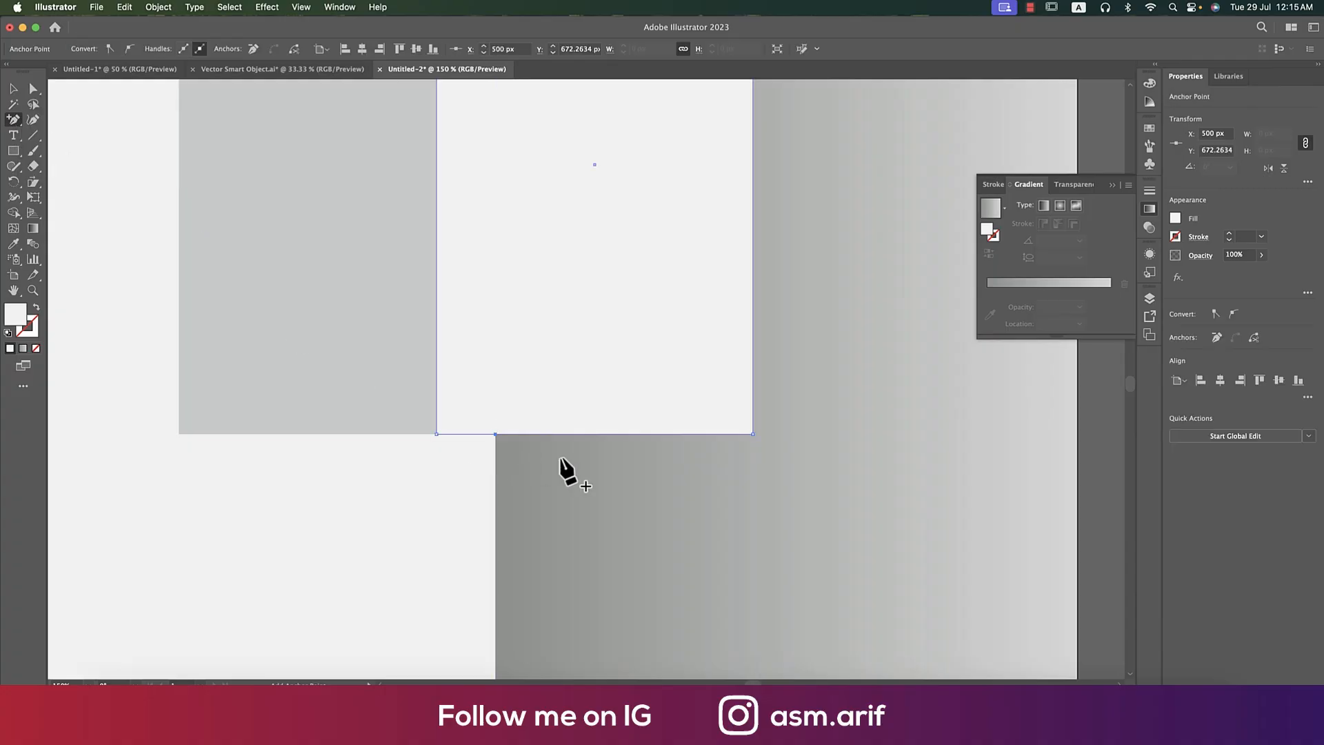
pyautogui.click(33, 88)
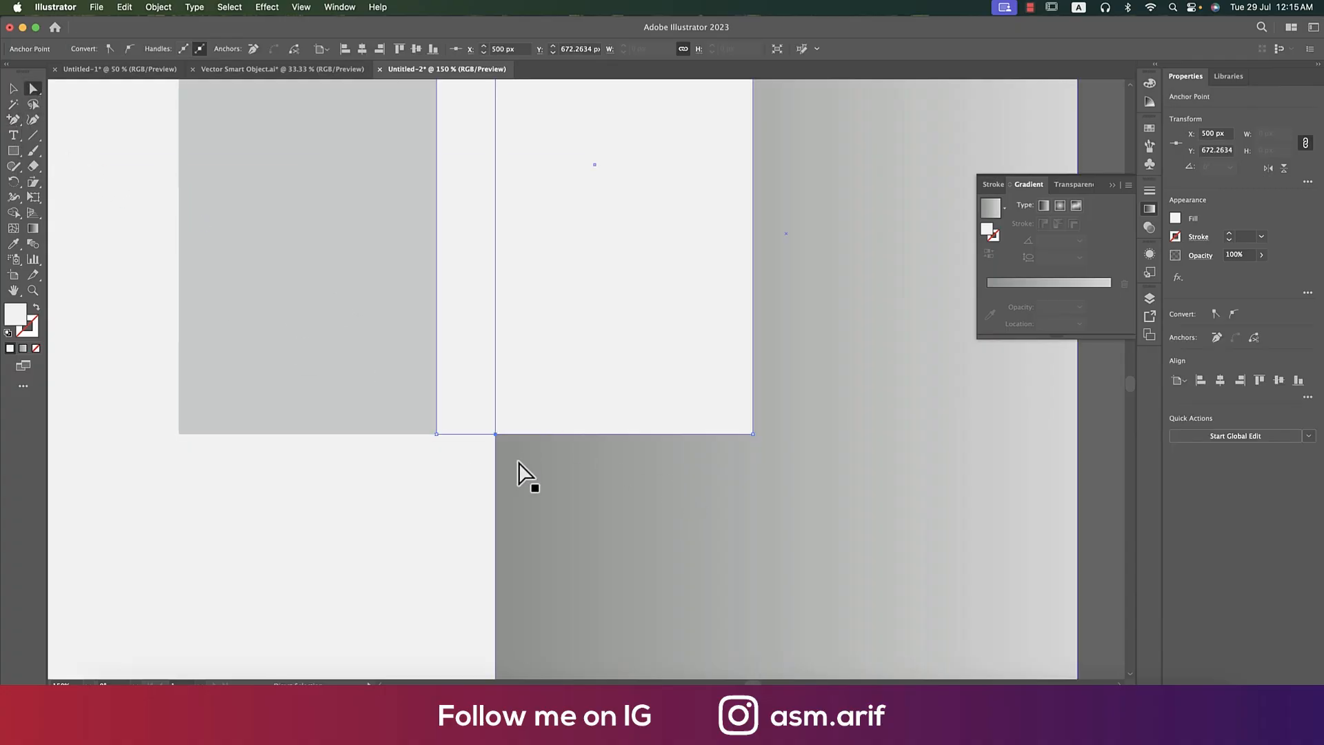
pyautogui.moveTo(496, 436); pyautogui.dragTo(496, 415)
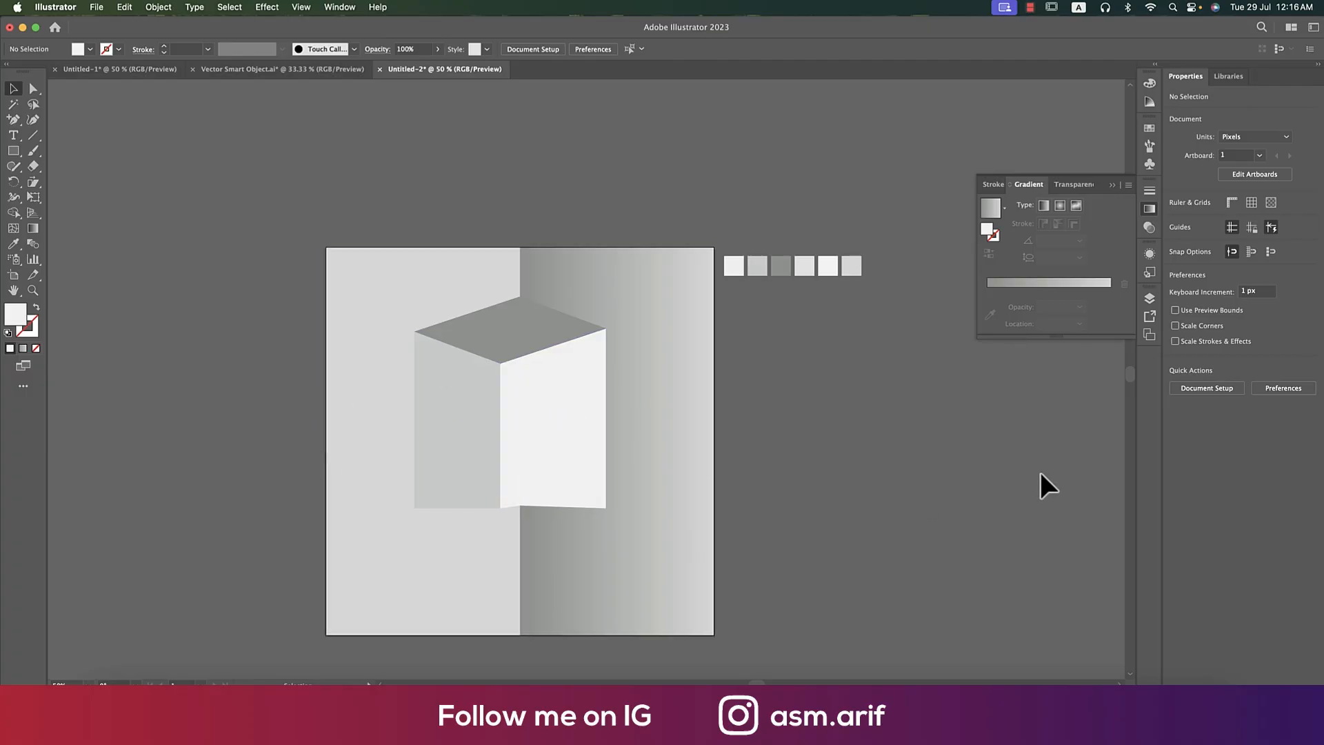
# Recolour the box's top face with the second swatch's light grey
pyautogui.click(507, 320)
pyautogui.press('i')
pyautogui.click(757, 268)
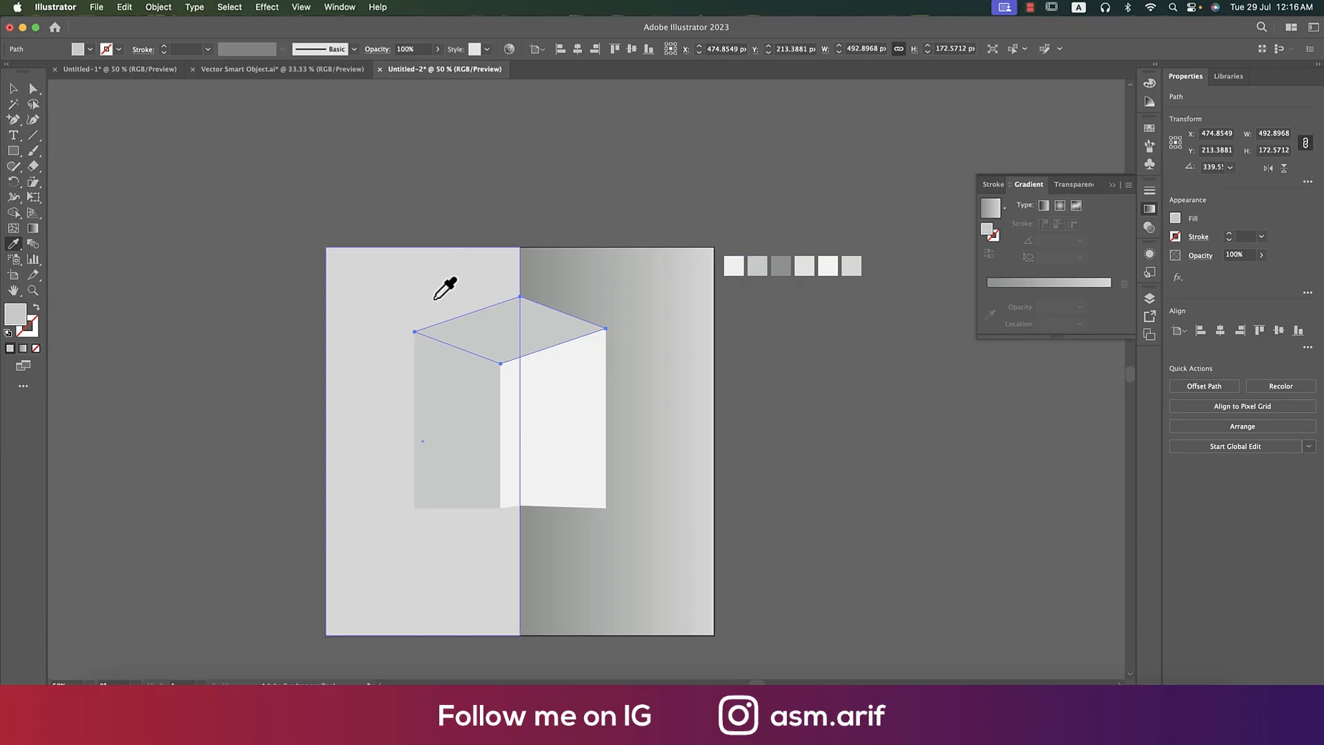
pyautogui.click(13, 89)
# Recolour the box's left side face with the sixth swatch's light grey
pyautogui.click(458, 378)
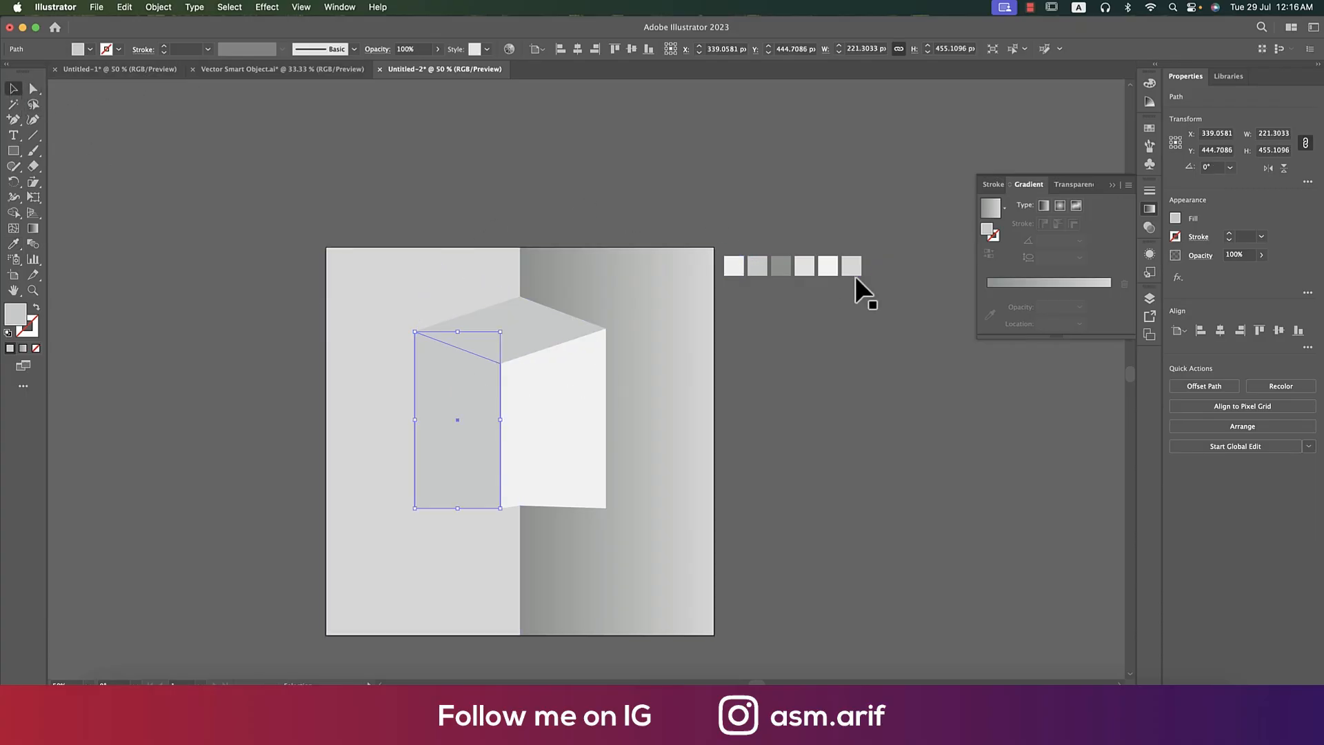
pyautogui.press('i')
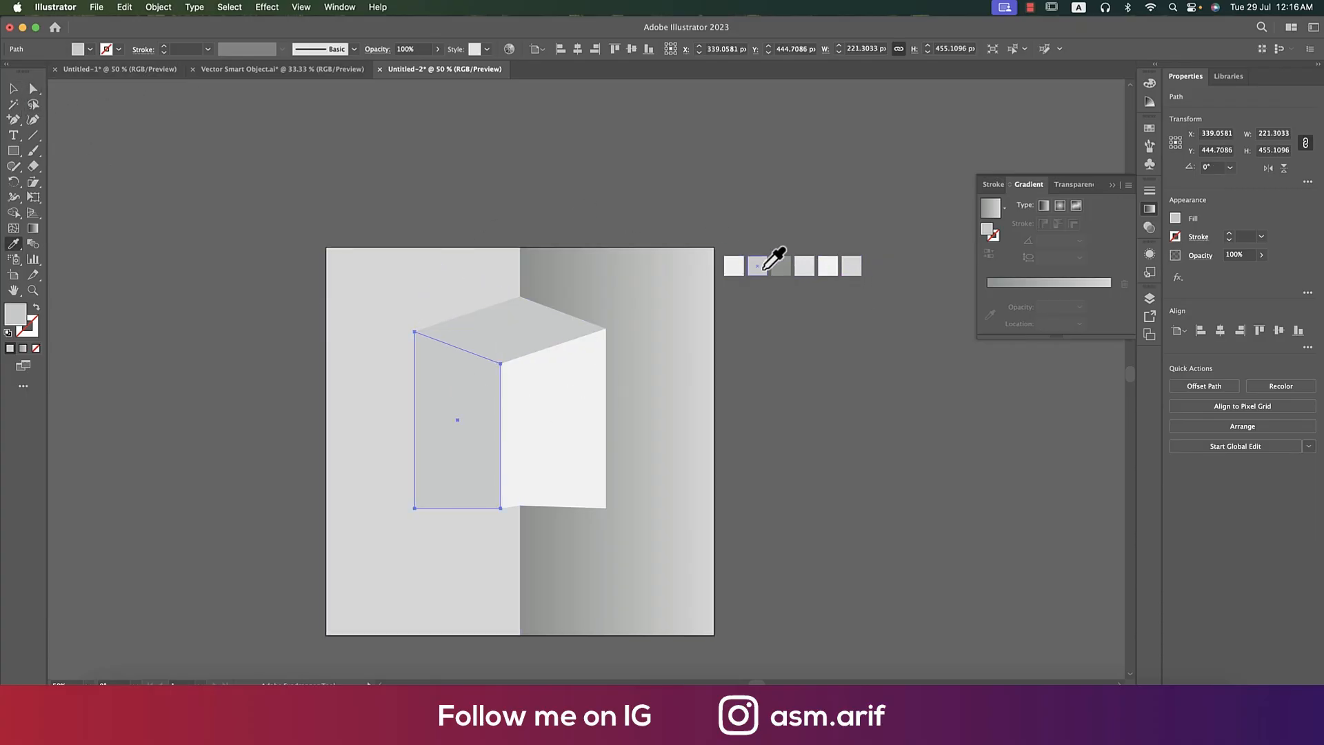
pyautogui.click(854, 266)
pyautogui.click(13, 89)
# Recolour the left background rectangle with the first swatch's near-white
pyautogui.click(416, 259)
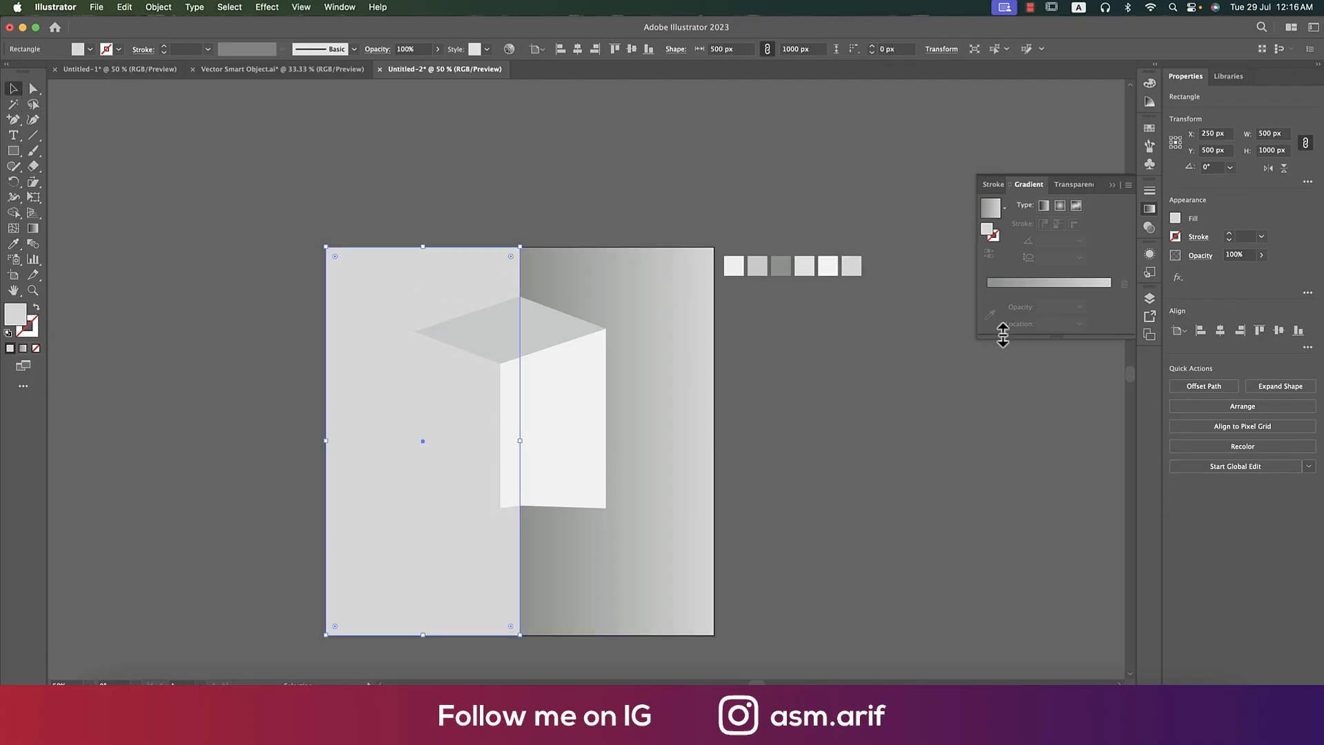
pyautogui.press('i')
pyautogui.click(732, 263)
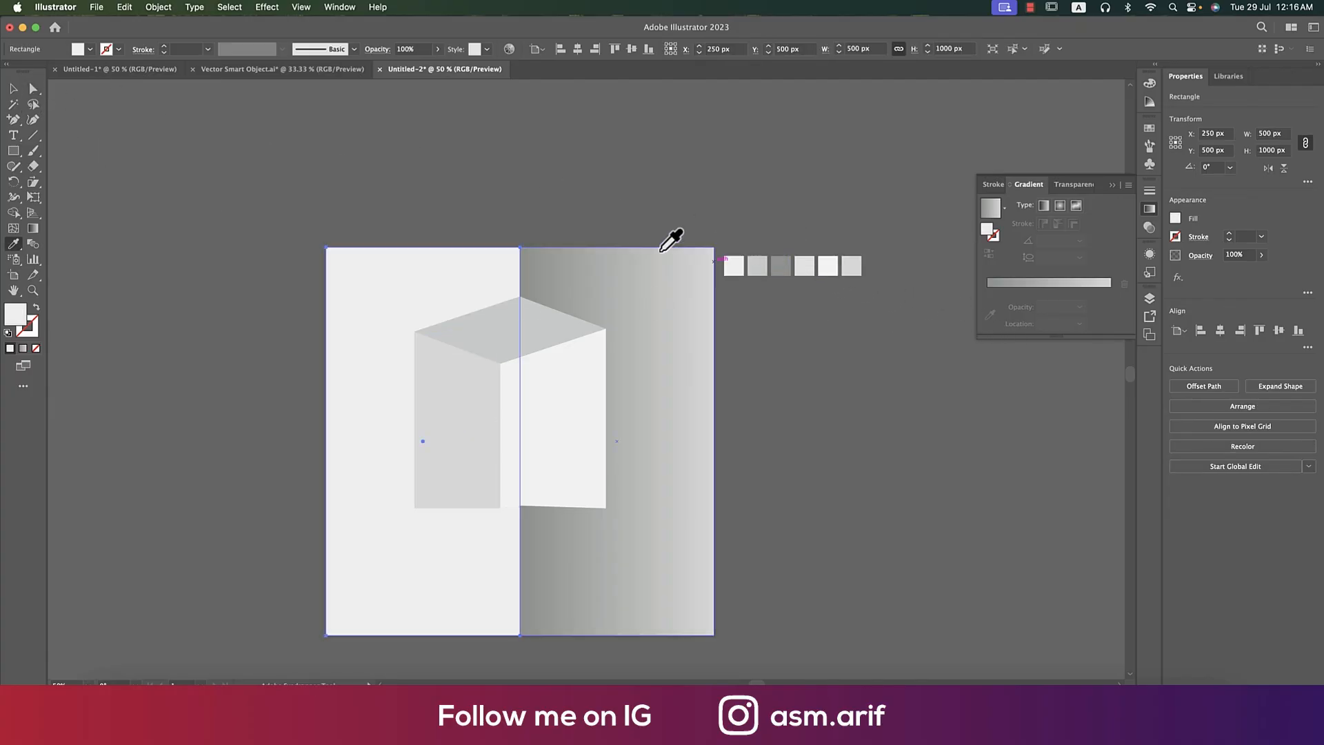
pyautogui.click(13, 88)
pyautogui.click(322, 462)
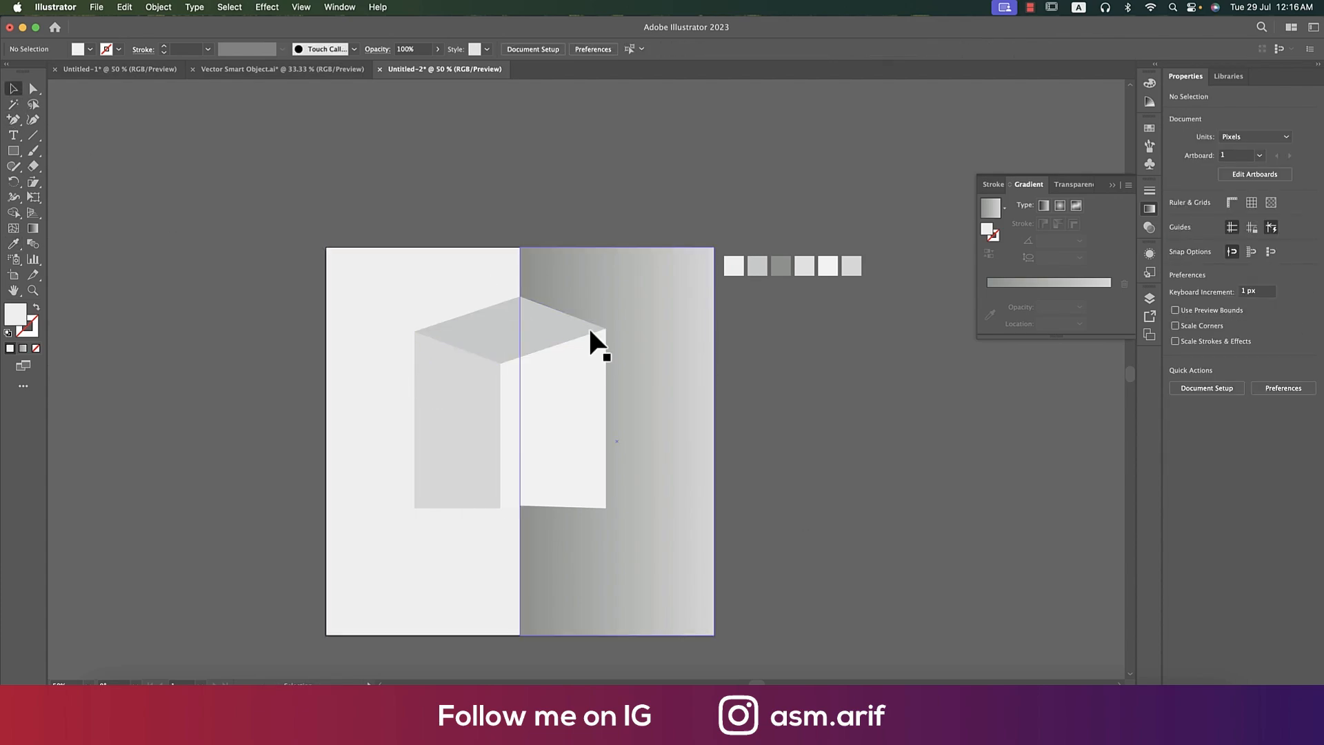
# Recolour the box's right face with the fourth swatch's light grey and deselect it
pyautogui.moveTo(603, 349); pyautogui.dragTo(497, 248)
pyautogui.hscroll(-5, 787, 411)
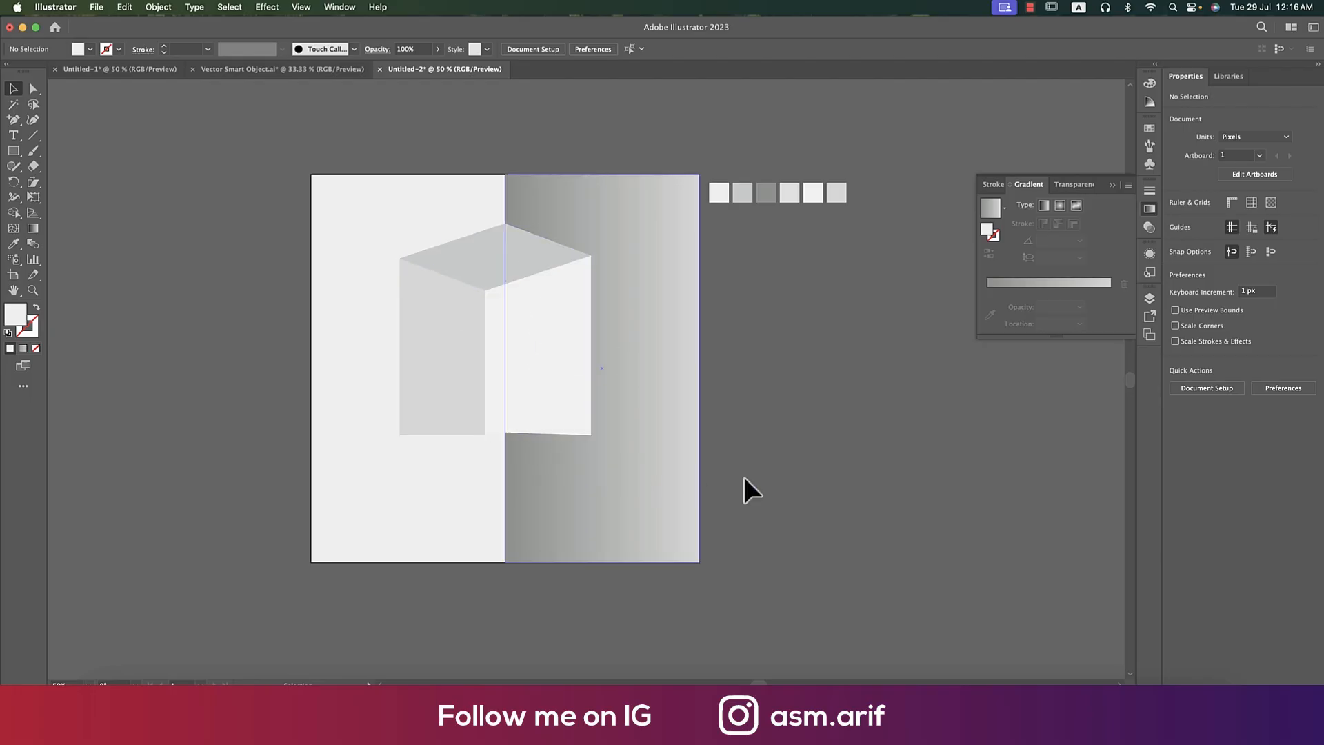
pyautogui.click(548, 341)
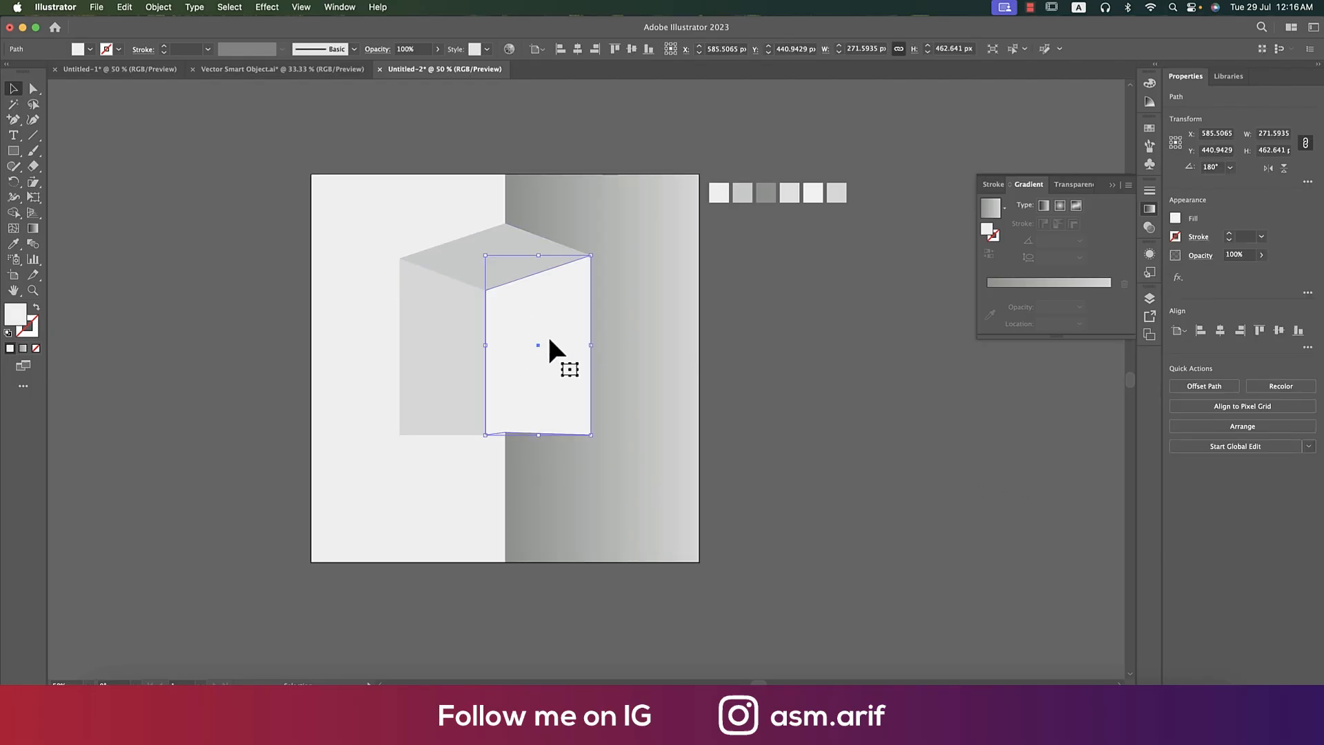
pyautogui.press('i')
pyautogui.click(801, 195)
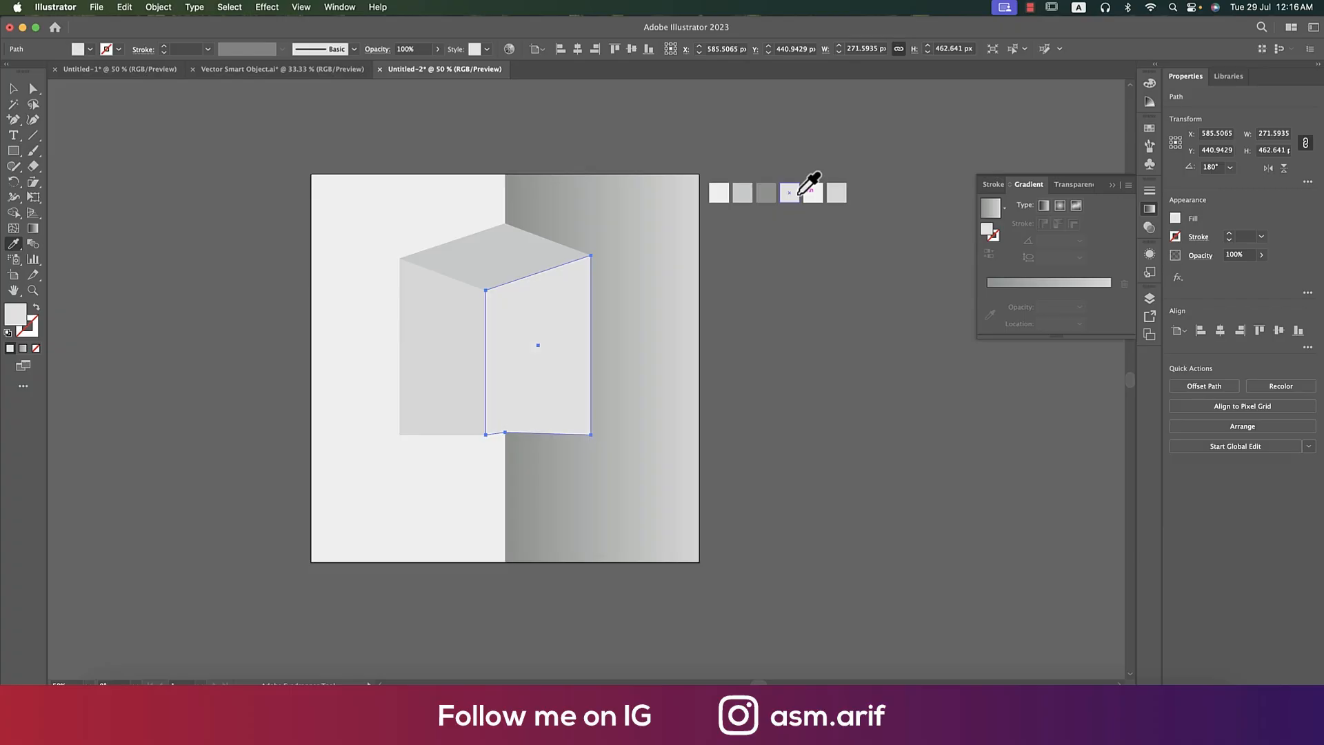
pyautogui.click(837, 195)
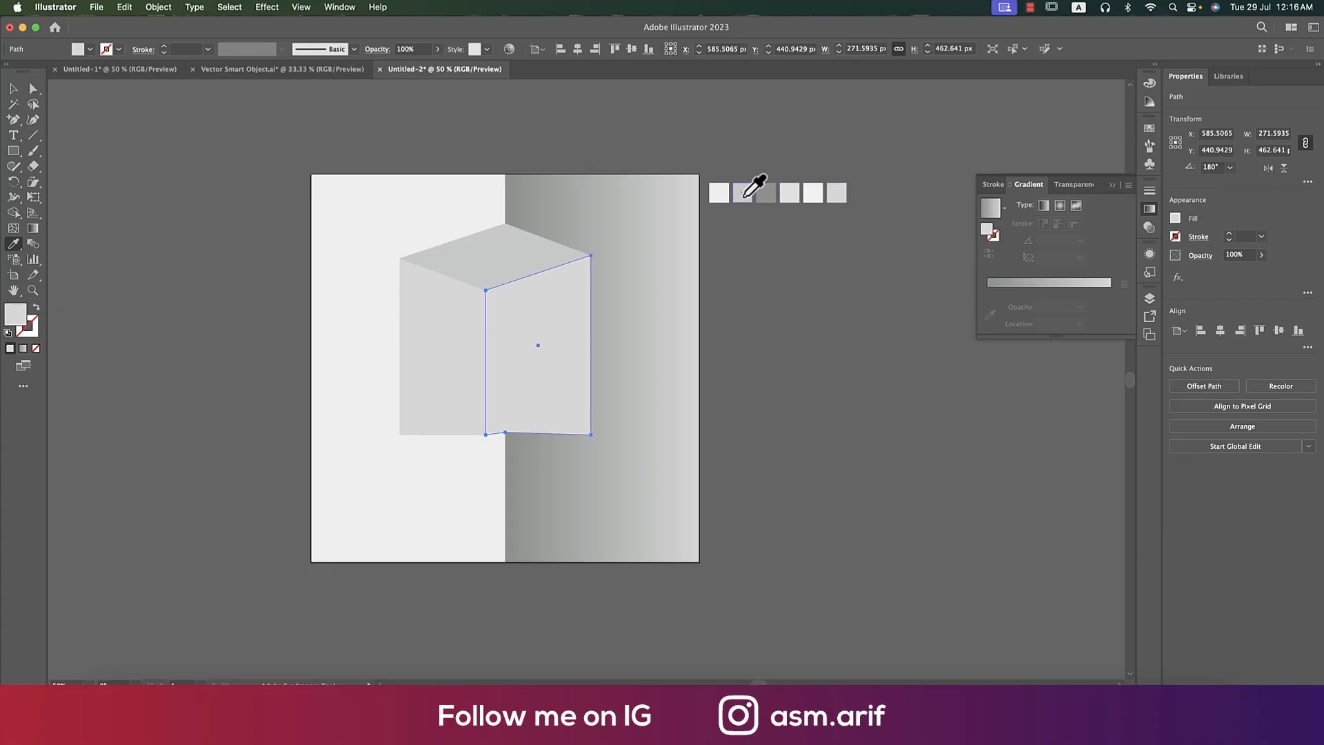
pyautogui.click(743, 195)
pyautogui.click(719, 194)
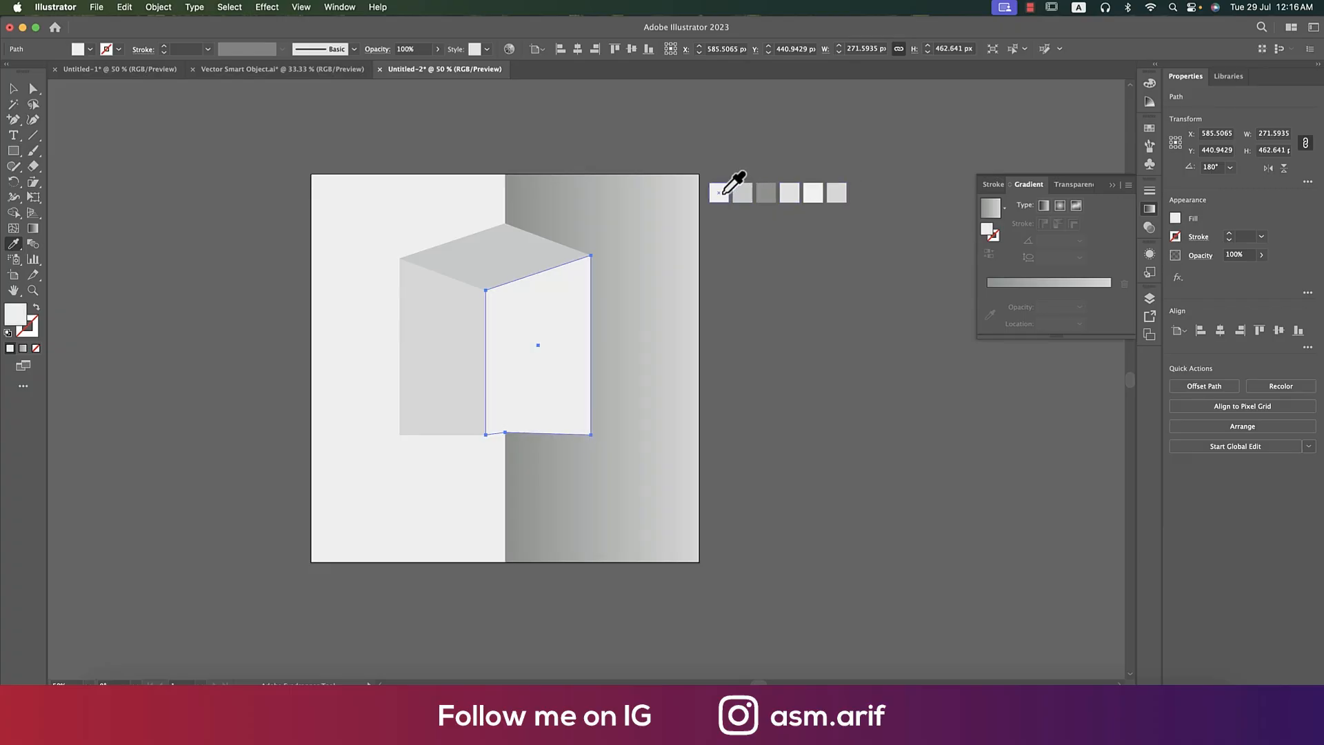
pyautogui.click(791, 193)
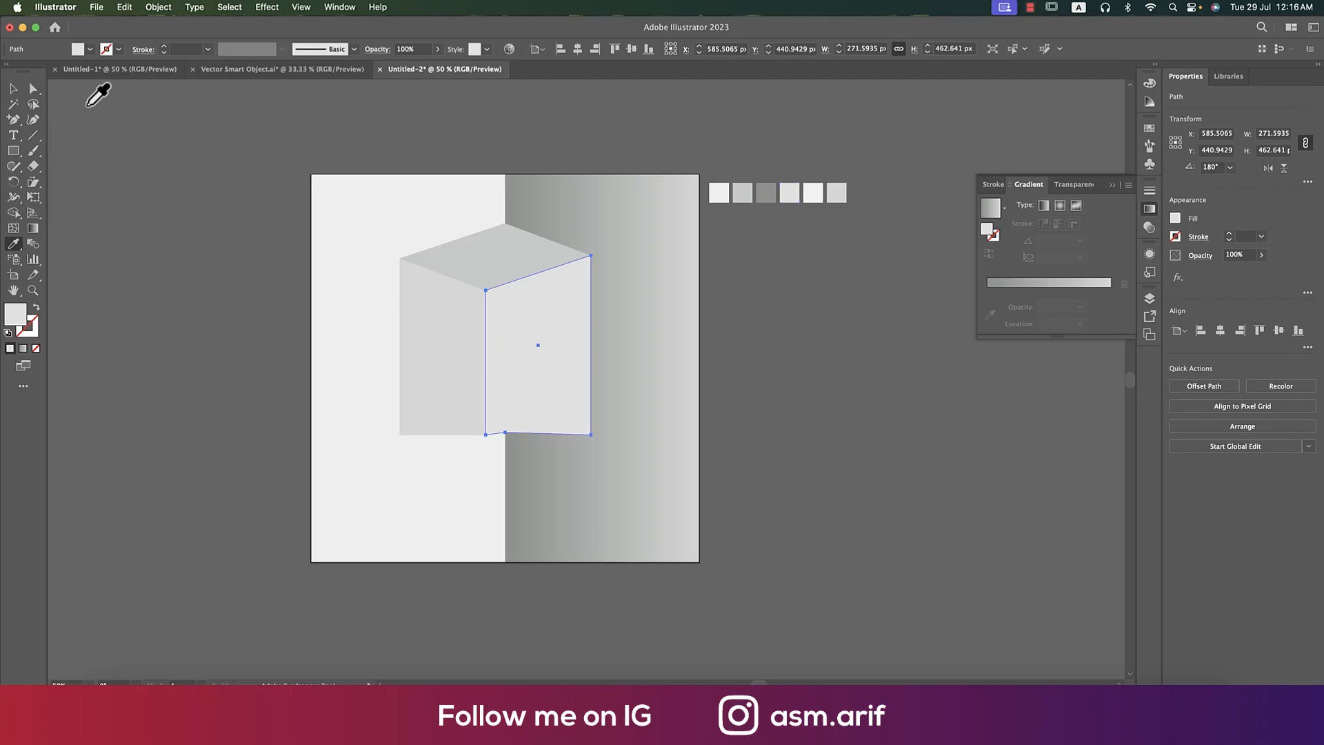
pyautogui.click(21, 96)
pyautogui.click(109, 234)
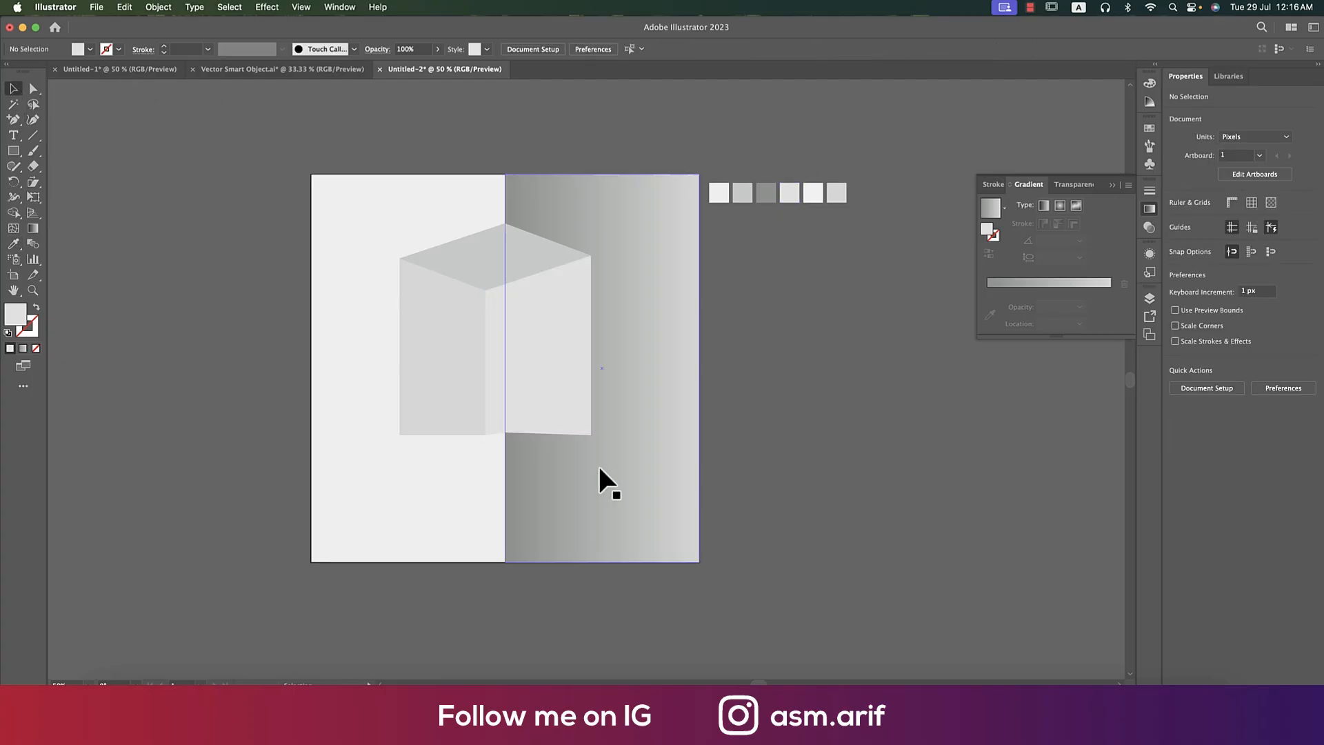
# Copy the whole box artwork with its backgrounds and create a new 2000 × 2000 px document at 100 ppi in Photoshop
pyautogui.moveTo(242, 126); pyautogui.dragTo(633, 589)
pyautogui.hotkey('ctrl', 'c')
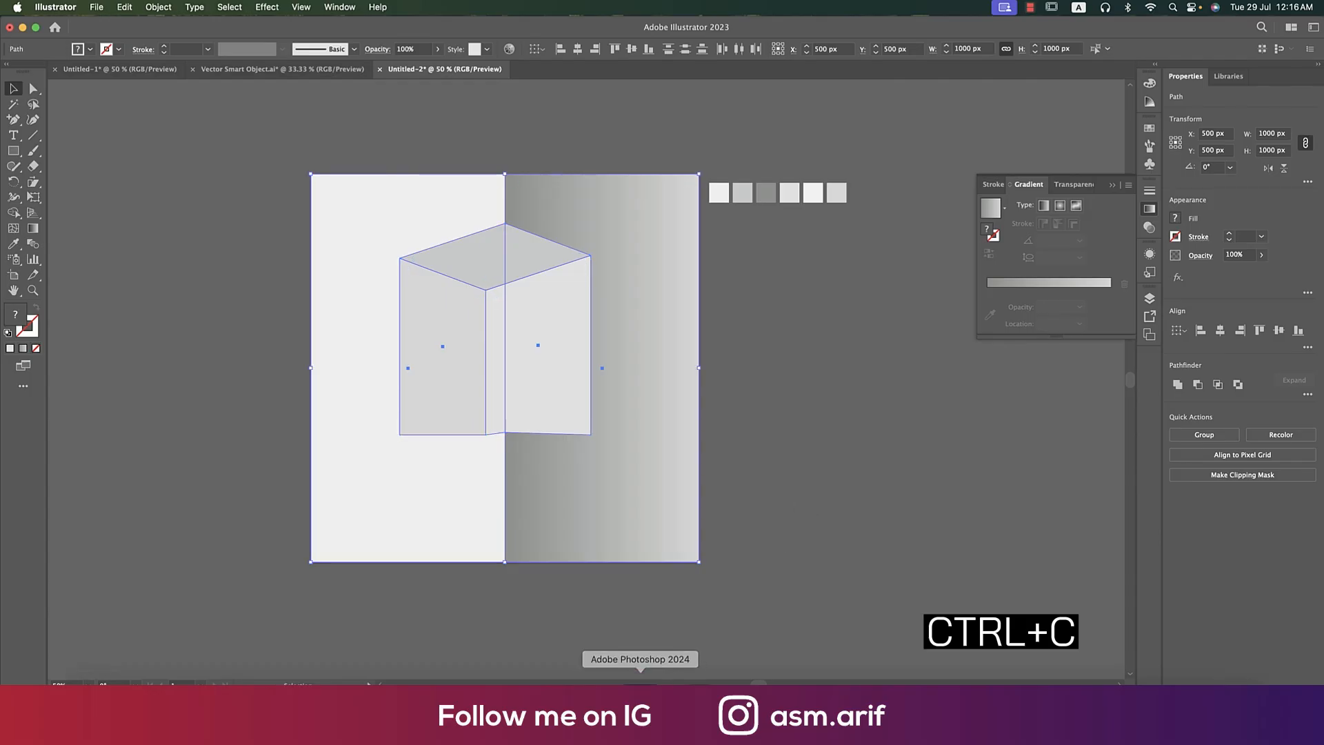
pyautogui.click(641, 679)
pyautogui.click(125, 8)
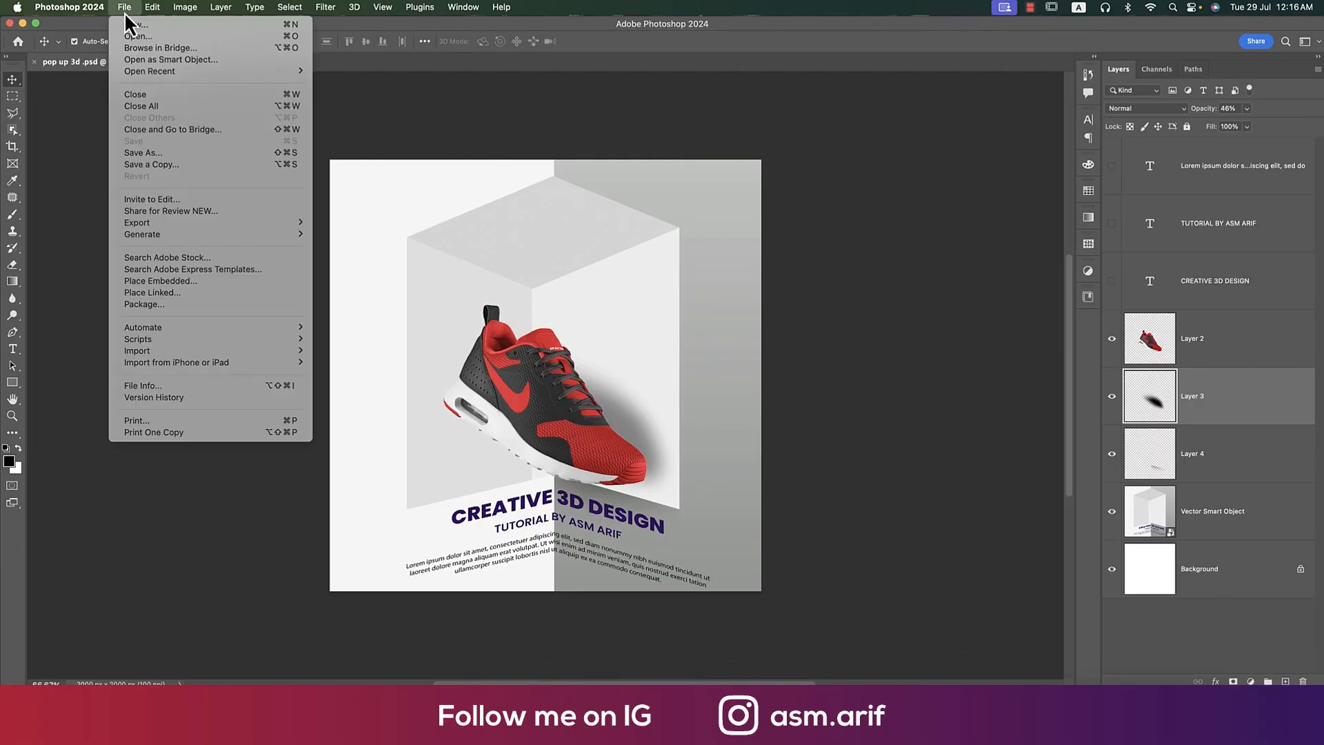
pyautogui.click(131, 24)
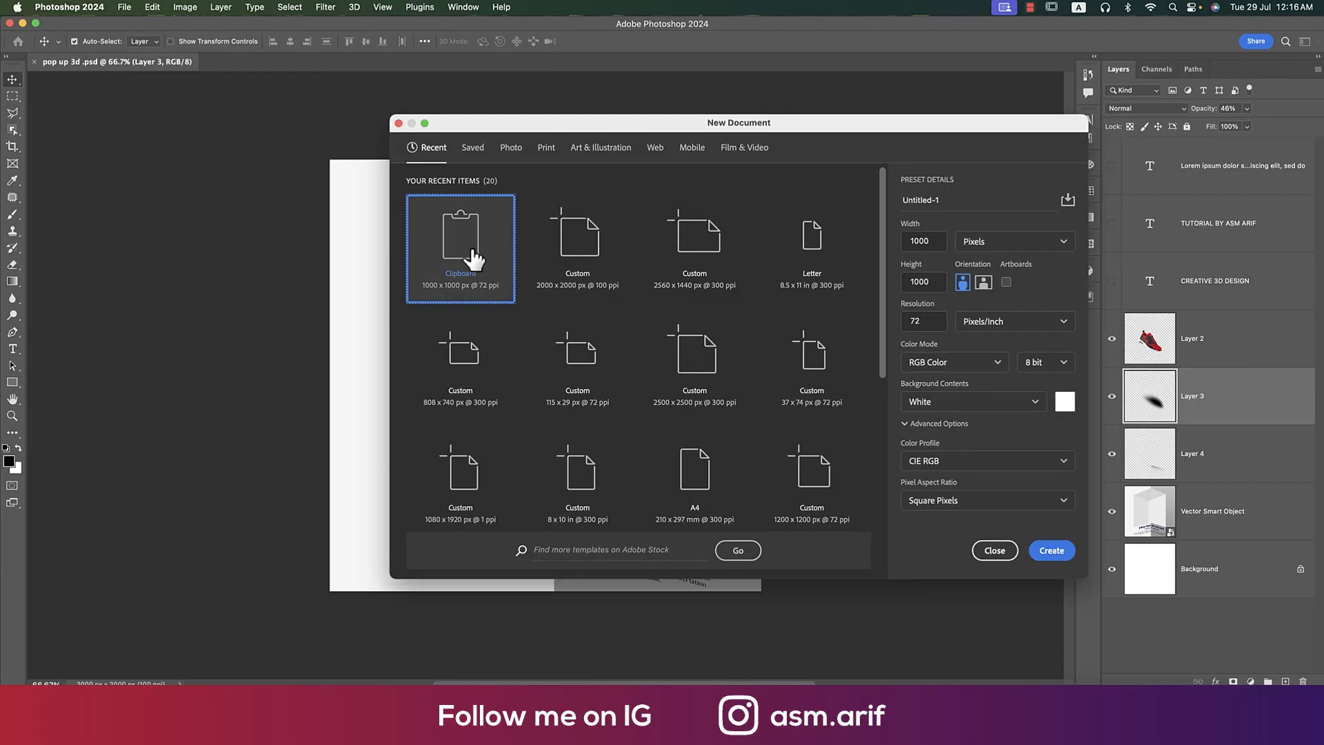
pyautogui.click(592, 267)
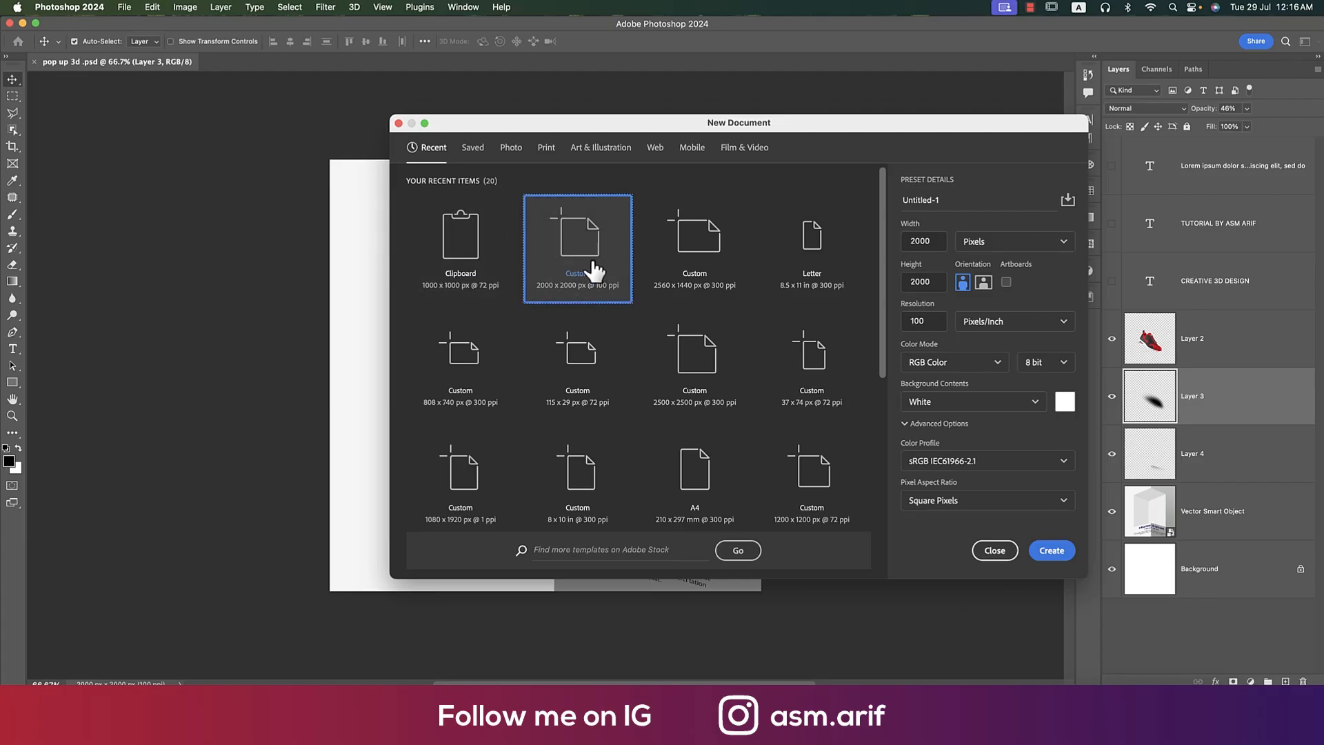
pyautogui.click(1052, 551)
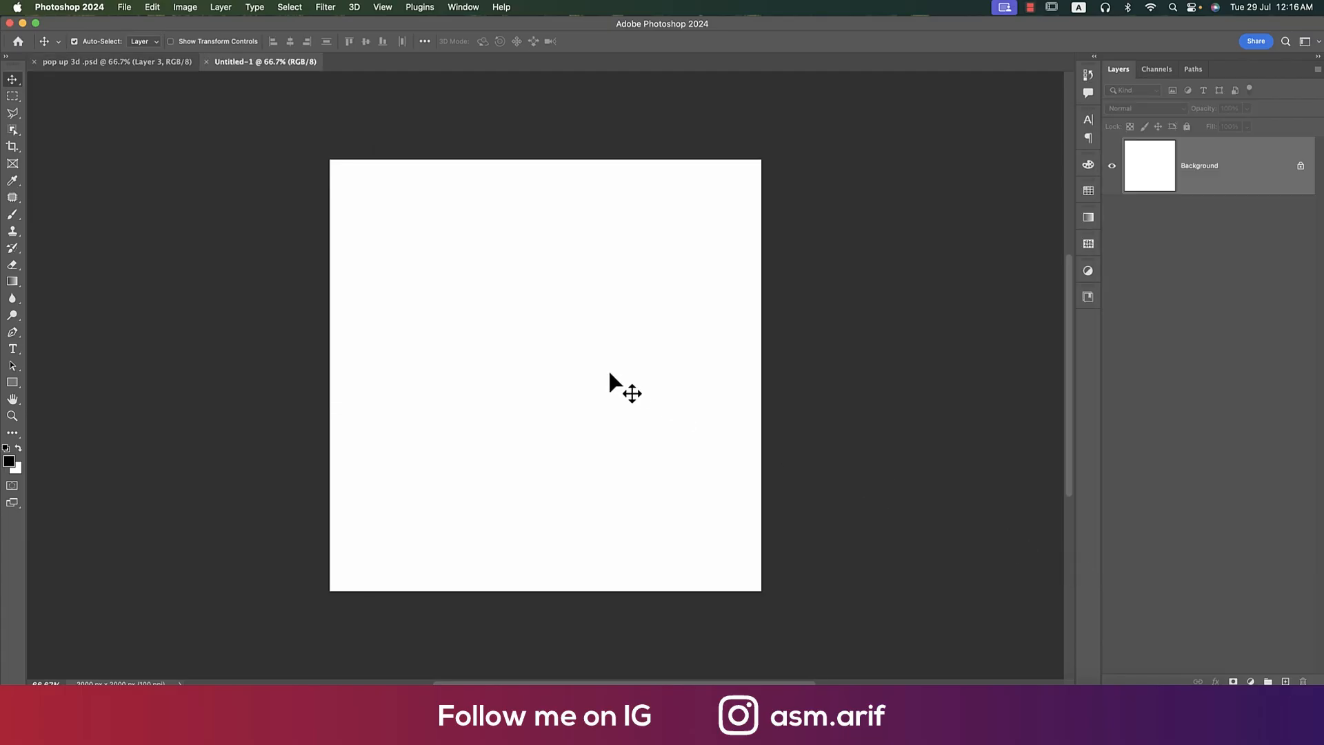
# Paste the artwork as a smart object and scale it up to fill the whole canvas
pyautogui.hotkey('ctrl', 'v')
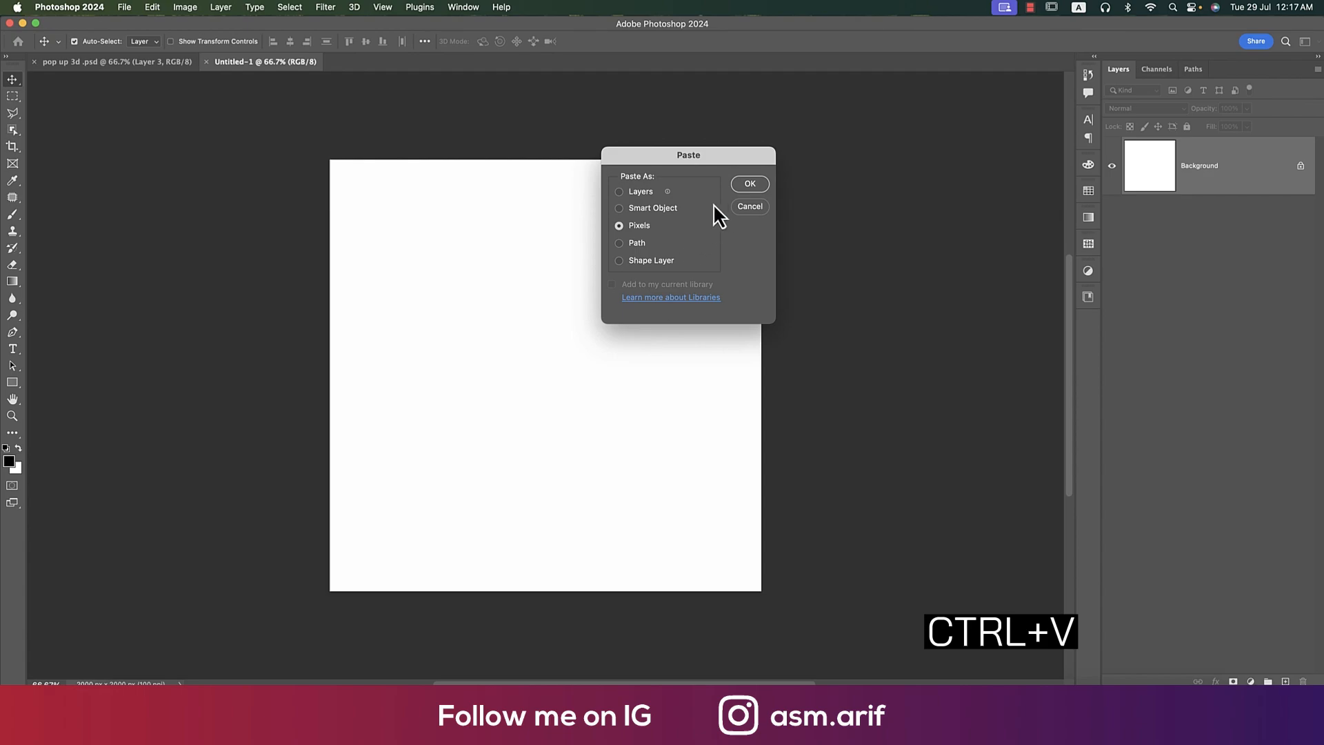
pyautogui.click(759, 184)
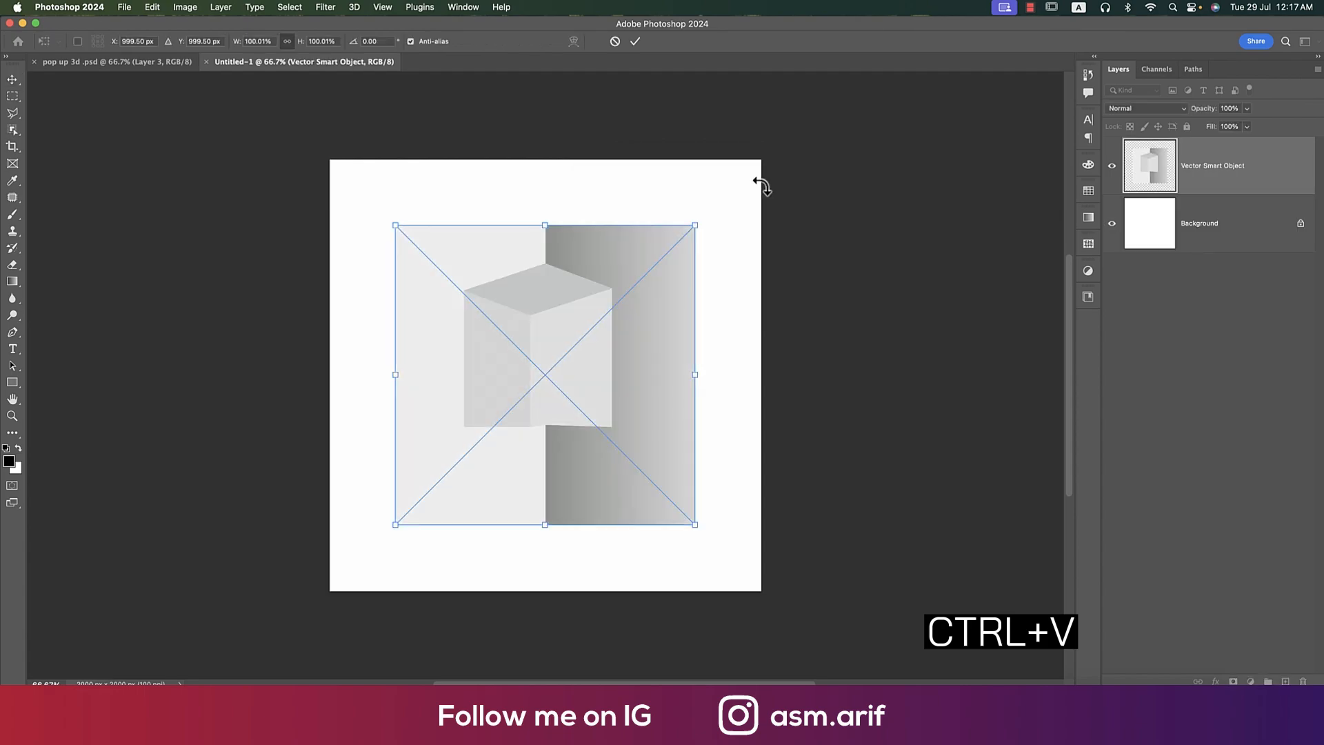
pyautogui.moveTo(547, 224); pyautogui.dragTo(547, 160)
pyautogui.moveTo(547, 525); pyautogui.dragTo(550, 591)
pyautogui.press('Return')
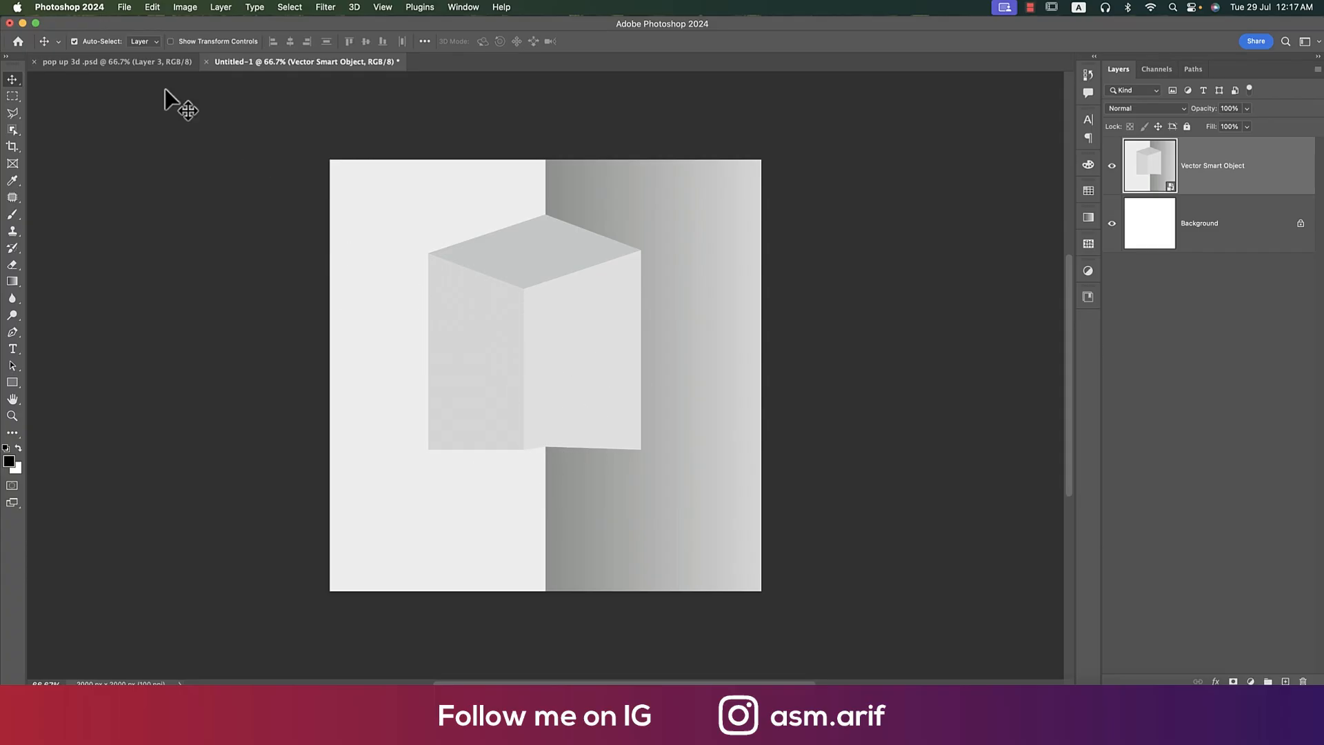
# Copy the red shoe layer from pop up 3d .psd and paste it into the Untitled-1 document
pyautogui.click(121, 10)
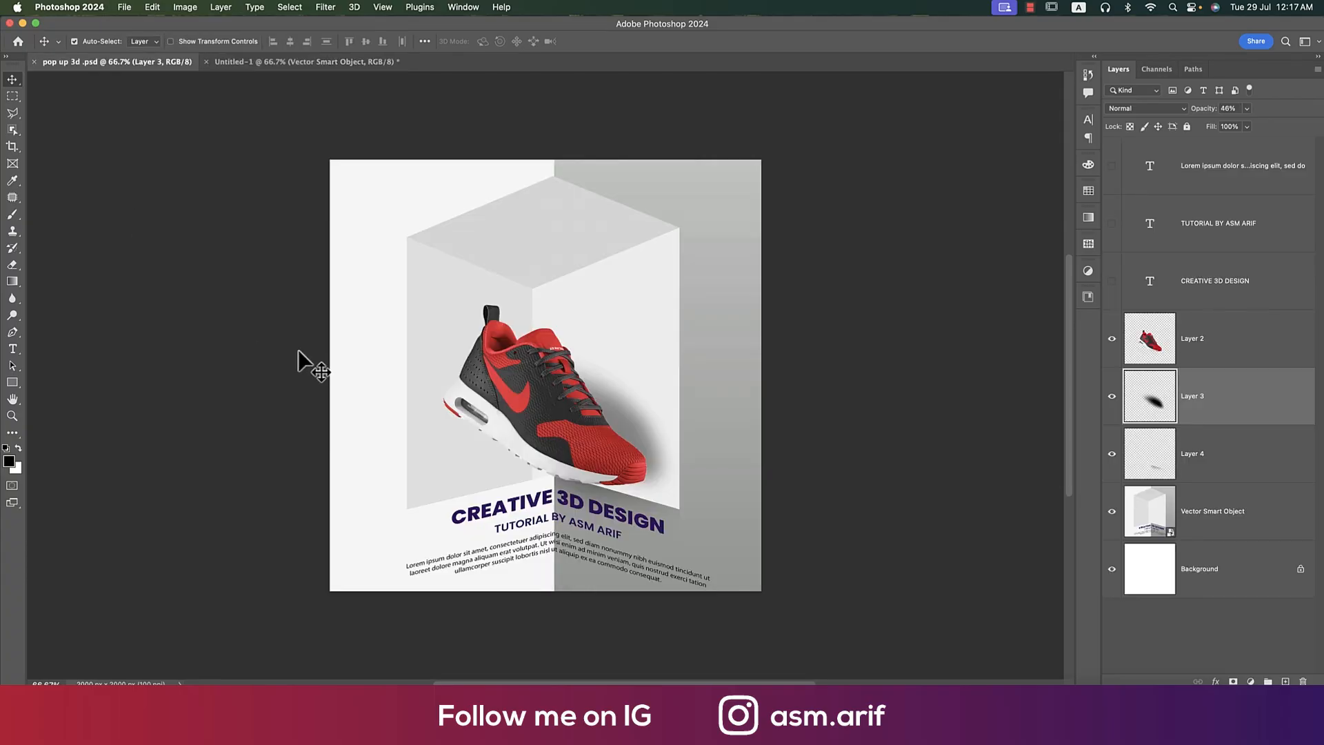
pyautogui.click(522, 355)
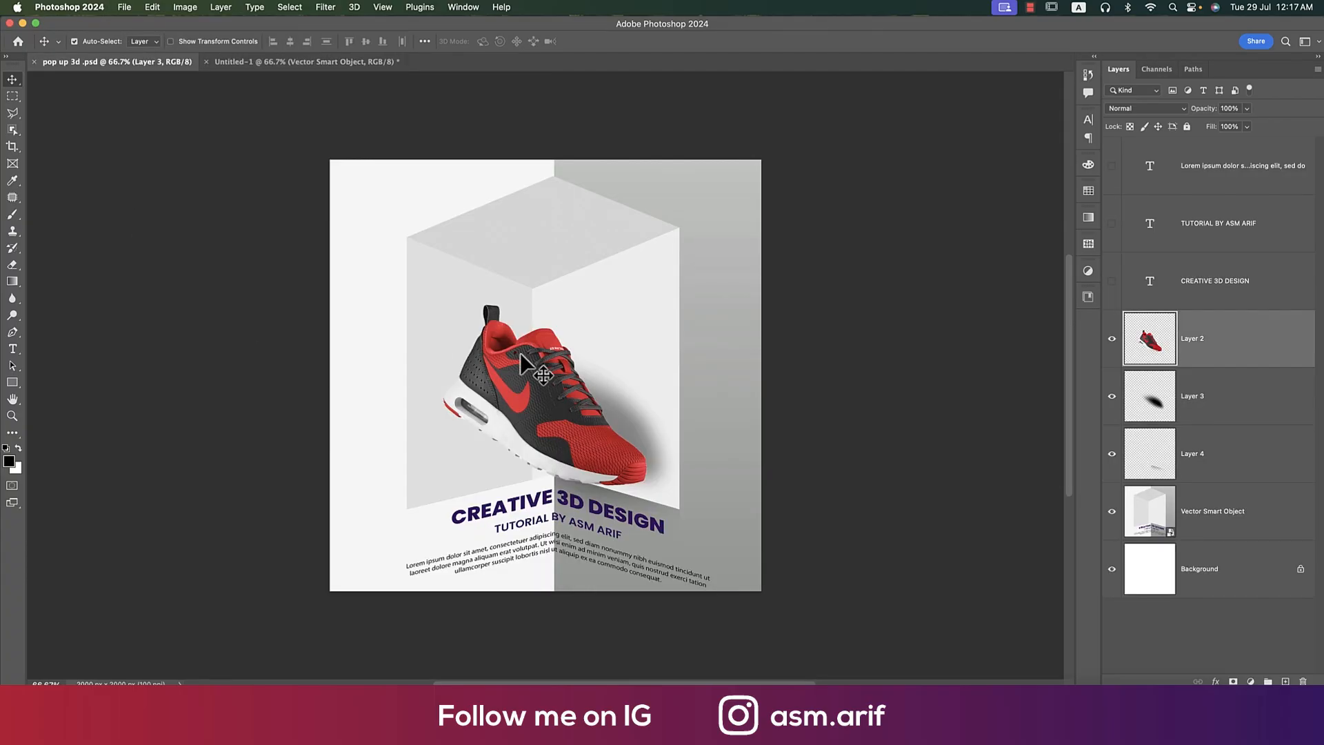
pyautogui.hotkey('ctrl', 'c')
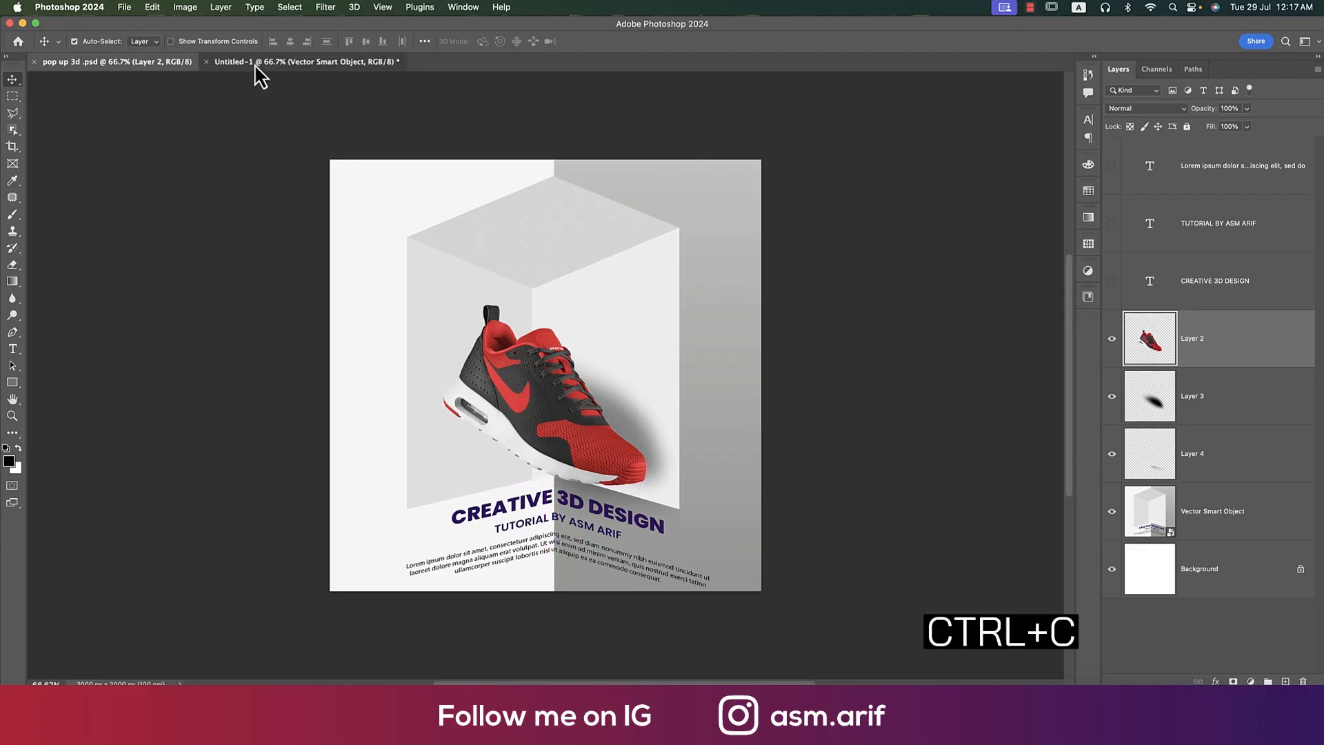
pyautogui.click(259, 63)
pyautogui.hotkey('ctrl', 'v')
# Position the shoe over the box and scale it down to fit between the box's side faces
pyautogui.moveTo(577, 397); pyautogui.dragTo(581, 392)
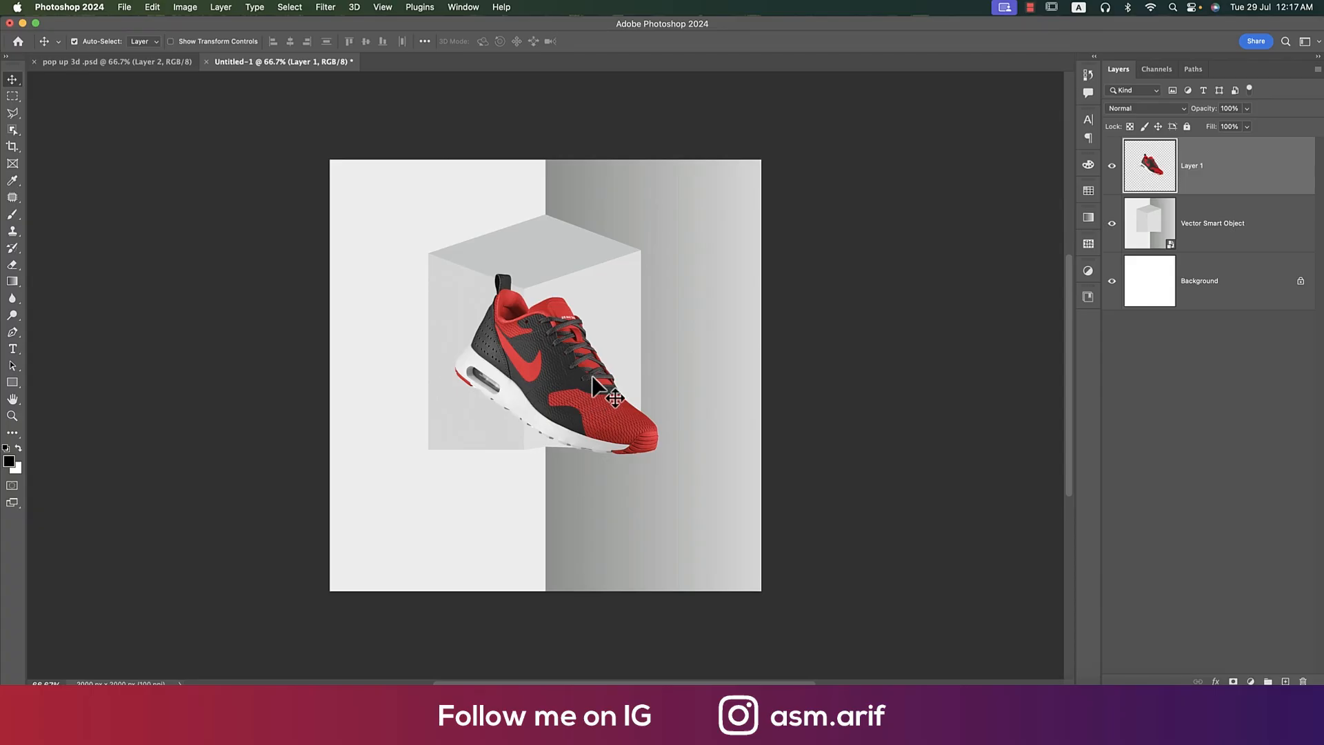
pyautogui.moveTo(572, 382); pyautogui.dragTo(578, 383)
pyautogui.hotkey('ctrl', 't')
pyautogui.moveTo(663, 363); pyautogui.dragTo(604, 412)
pyautogui.press('Return')
# Add an empty layer between the box artwork and the shoe, and move the shoe slightly left
pyautogui.click(1240, 226)
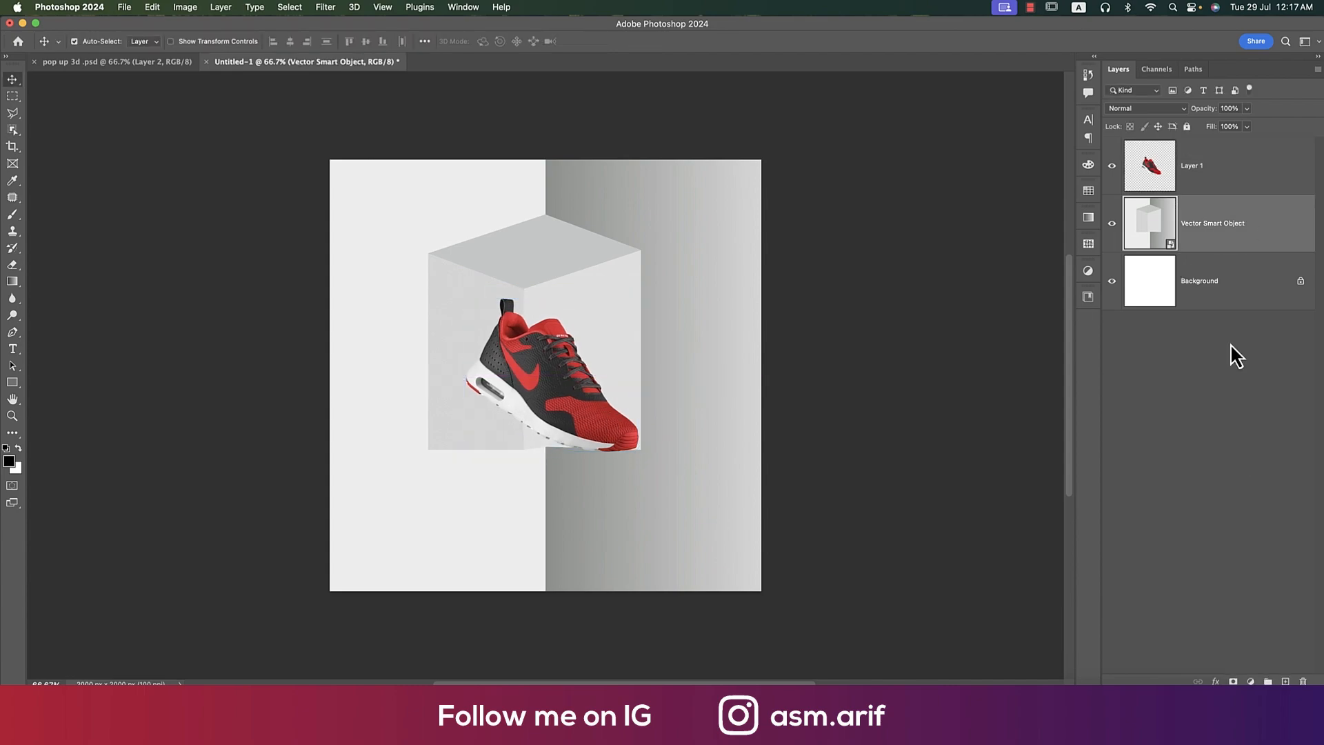
pyautogui.press('super+shift+alt+n')
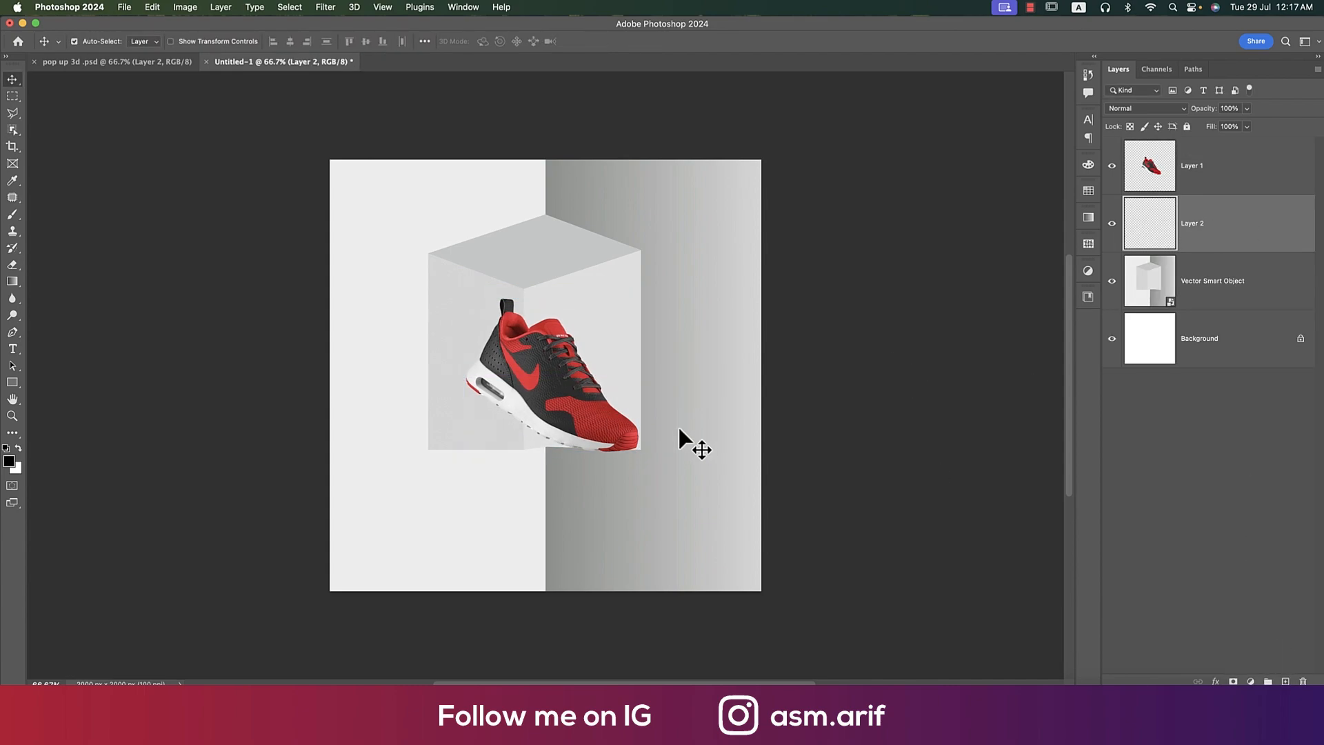
pyautogui.moveTo(566, 391); pyautogui.dragTo(553, 390)
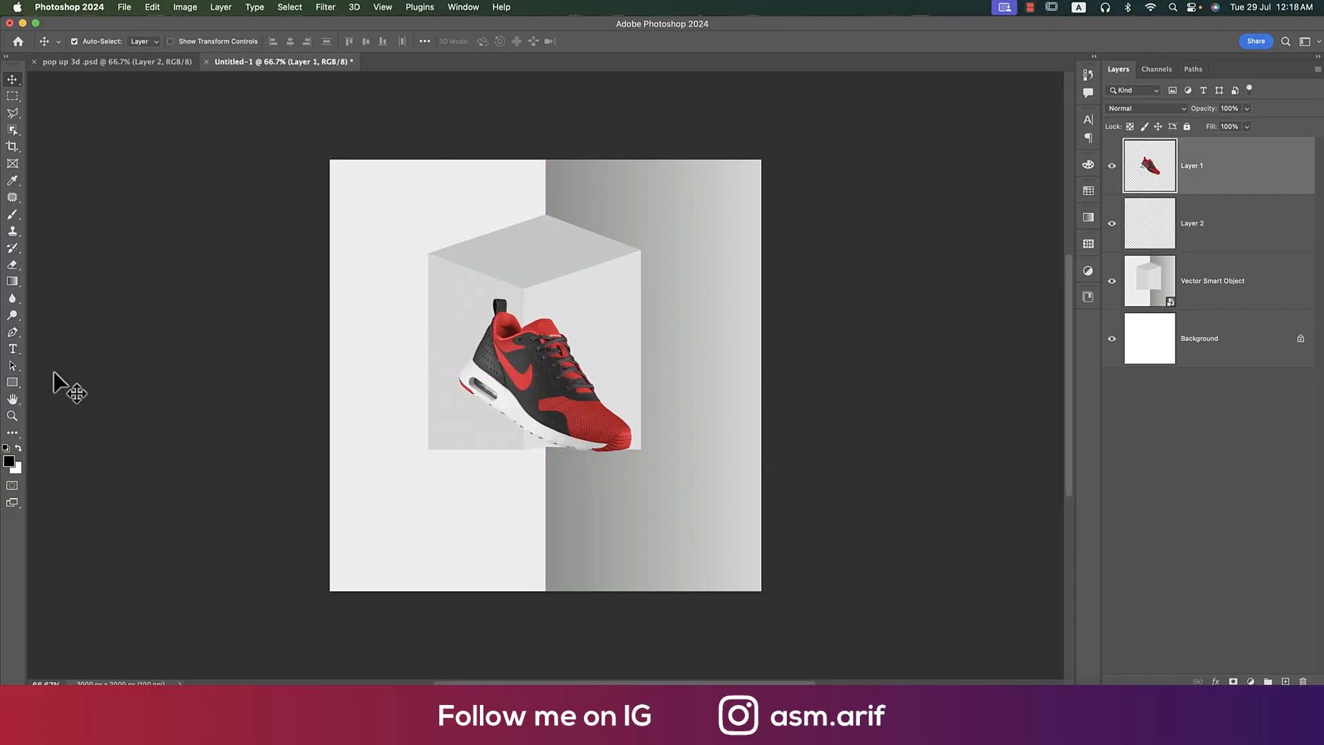
# Draw a polygonal lasso selection over the shoe's upper that extends past its laces onto the box's right face
pyautogui.click(13, 113)
pyautogui.click(630, 445)
pyautogui.click(631, 378)
pyautogui.click(574, 324)
pyautogui.click(512, 322)
pyautogui.click(493, 330)
pyautogui.click(484, 349)
pyautogui.click(484, 373)
pyautogui.click(499, 390)
pyautogui.click(552, 414)
pyautogui.click(572, 428)
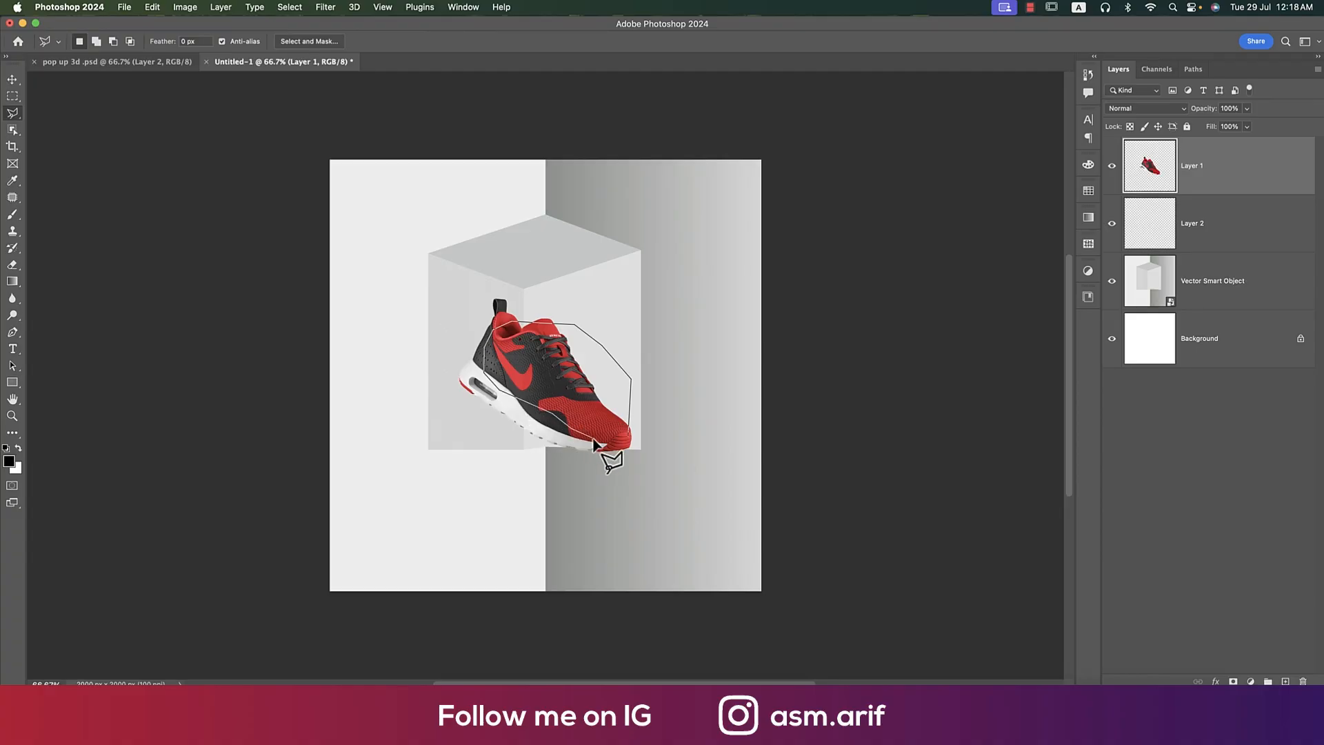
pyautogui.click(630, 445)
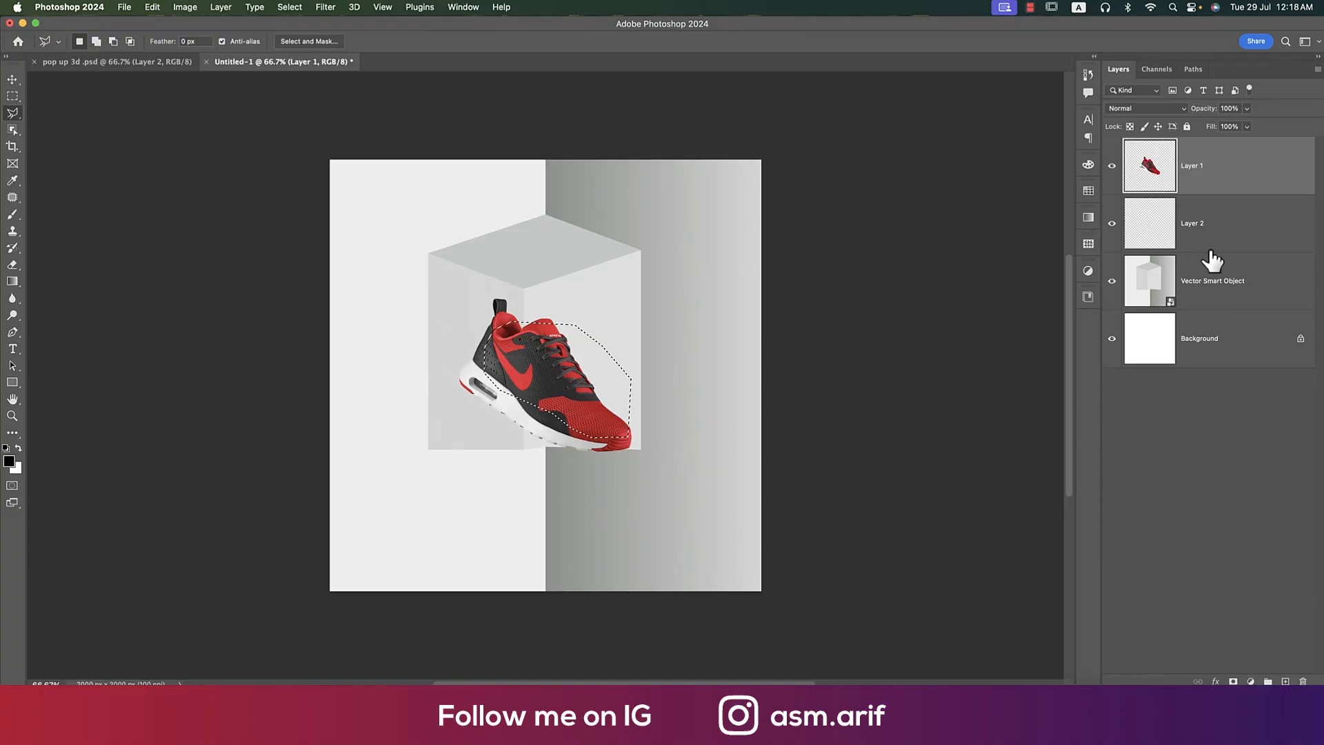
# Fill the selection with black on the empty layer below the shoe and deselect
pyautogui.click(1152, 214)
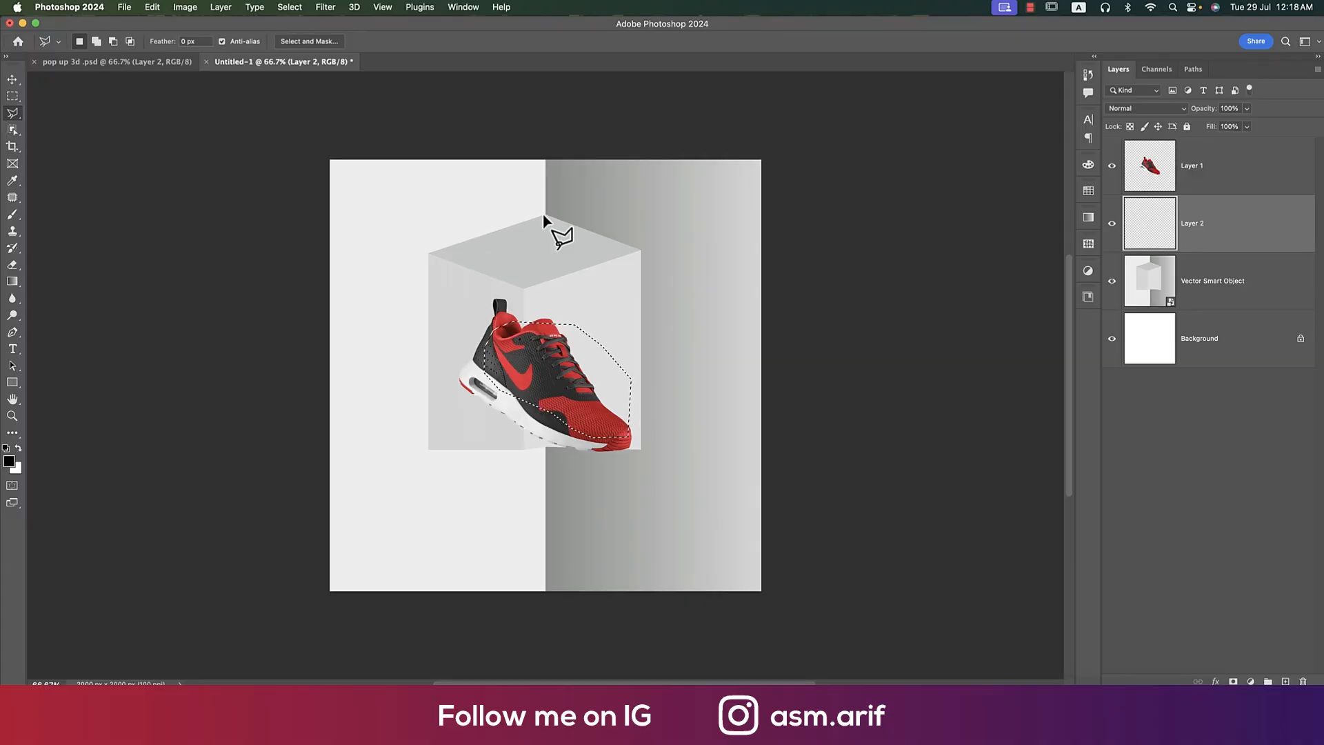
pyautogui.hotkey('alt', 'BackSpace')
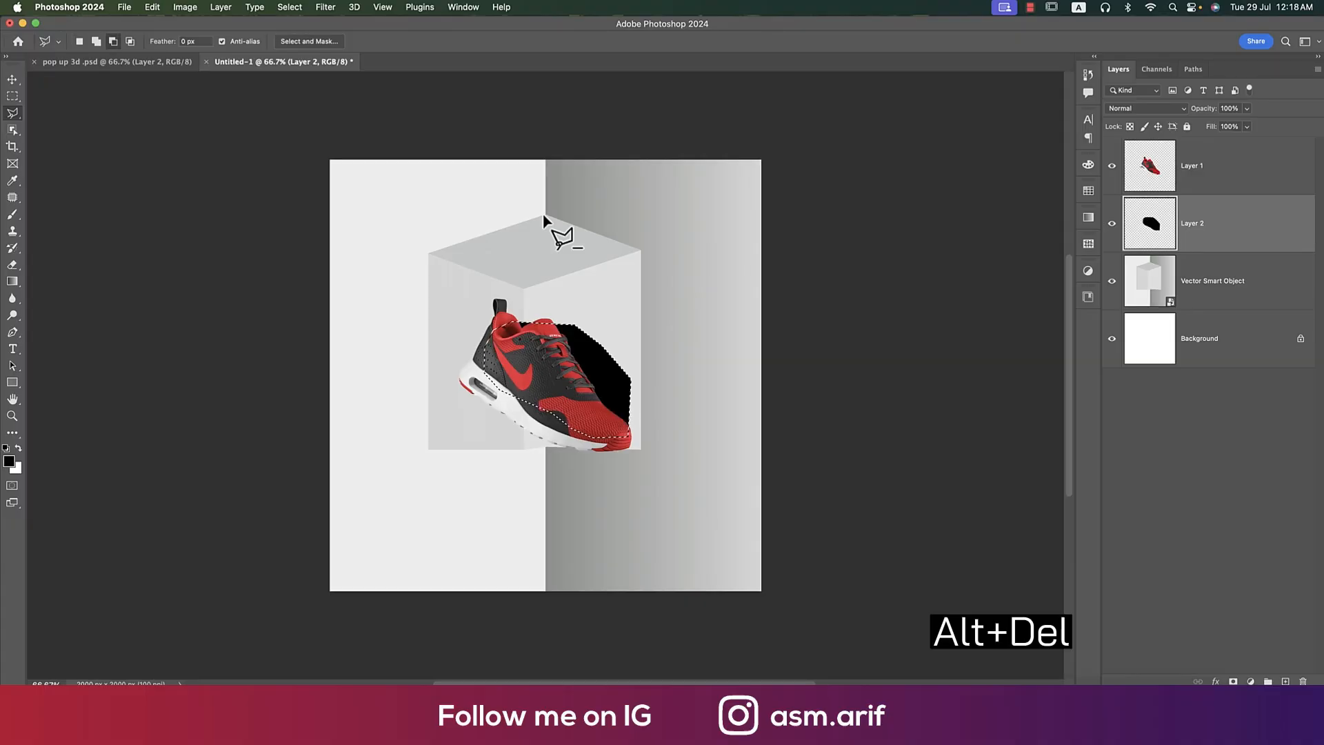
pyautogui.press('super+d')
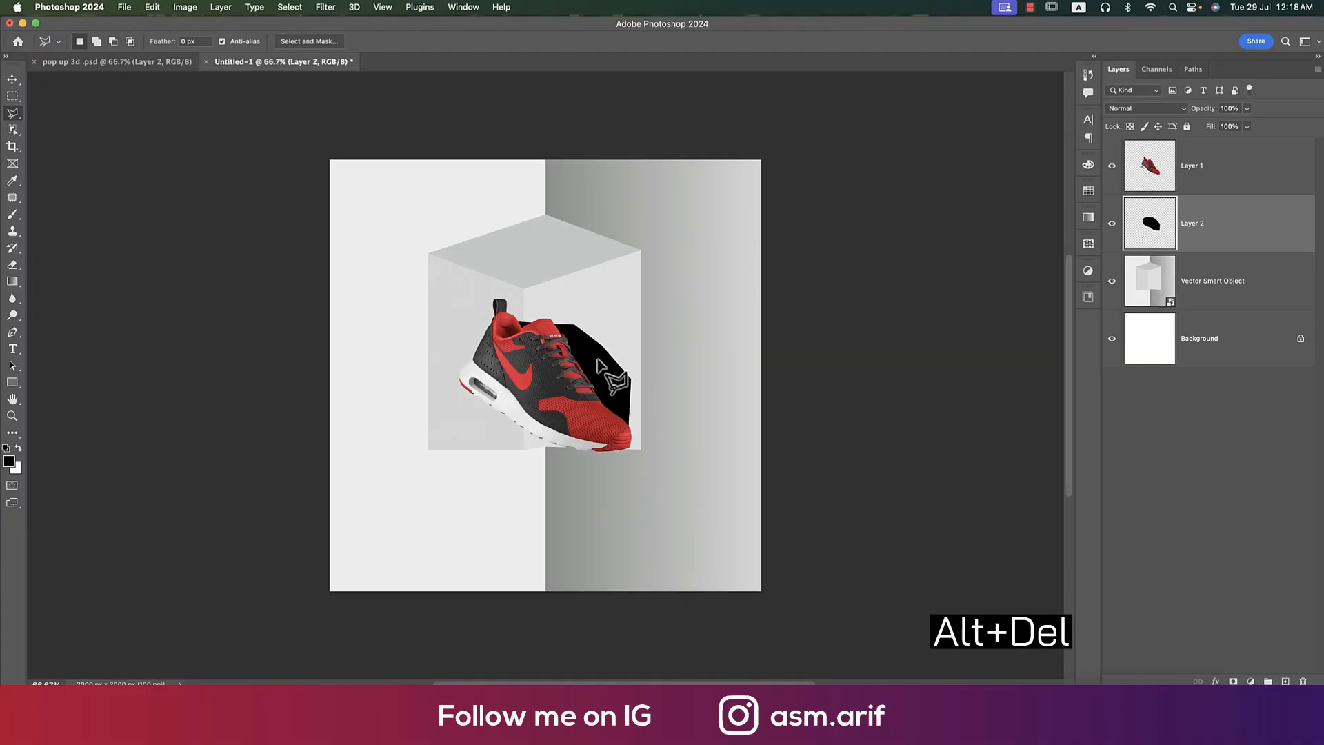
# Soften the black shape into a shadow with a Gaussian Blur of 79.5 pixels radius
pyautogui.click(336, 8)
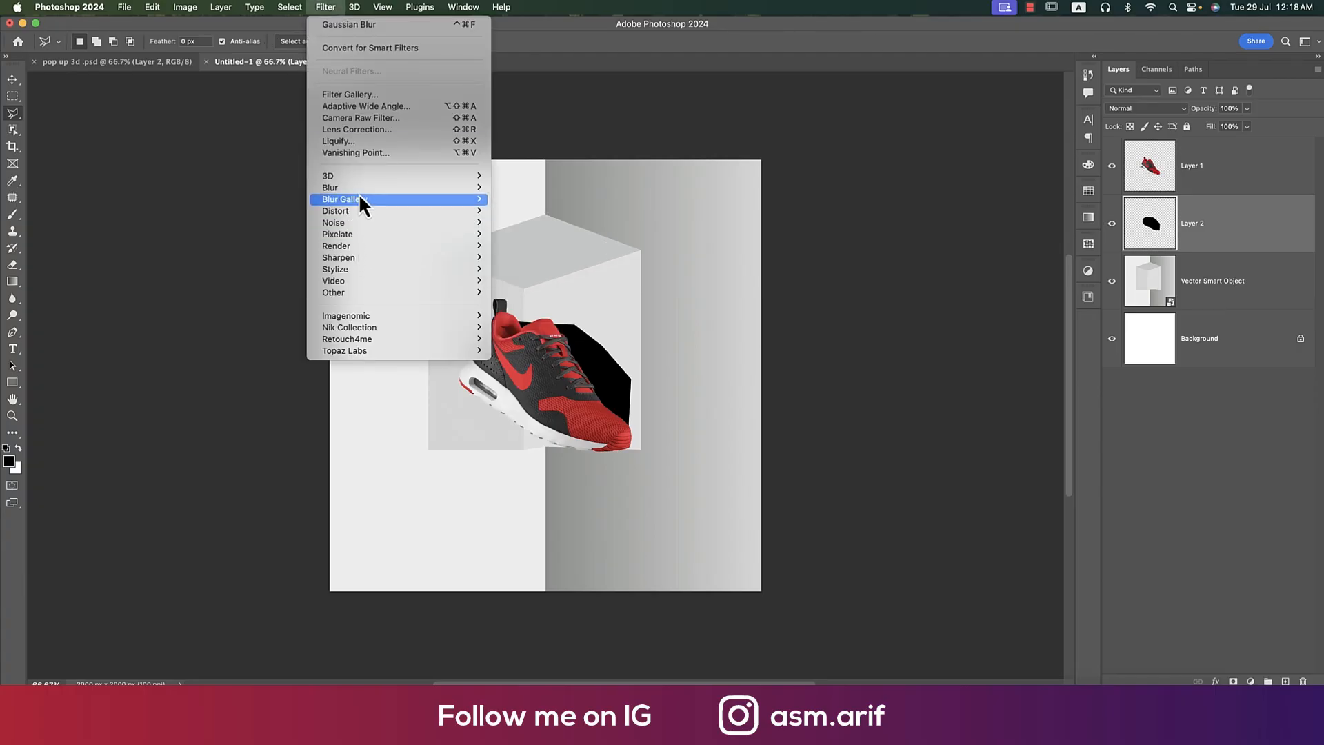
pyautogui.moveTo(358, 185)
pyautogui.click(525, 234)
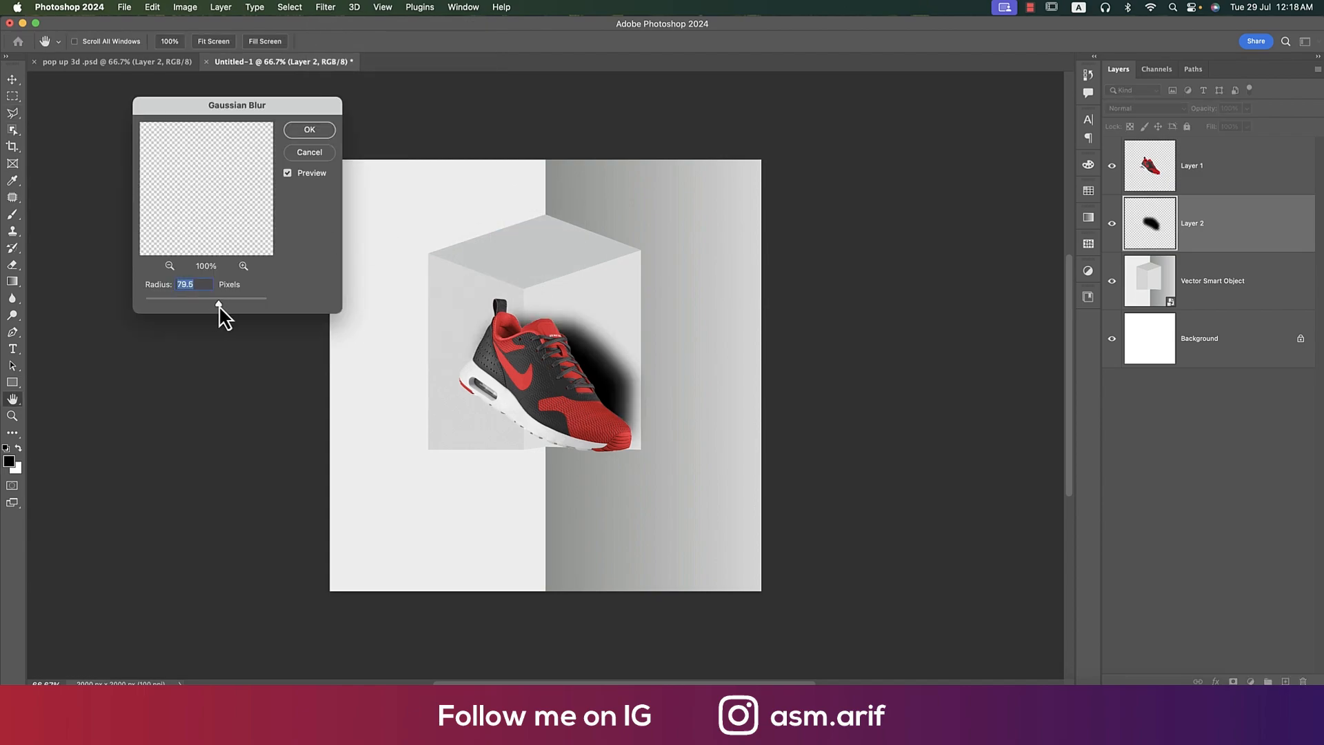
pyautogui.click(308, 132)
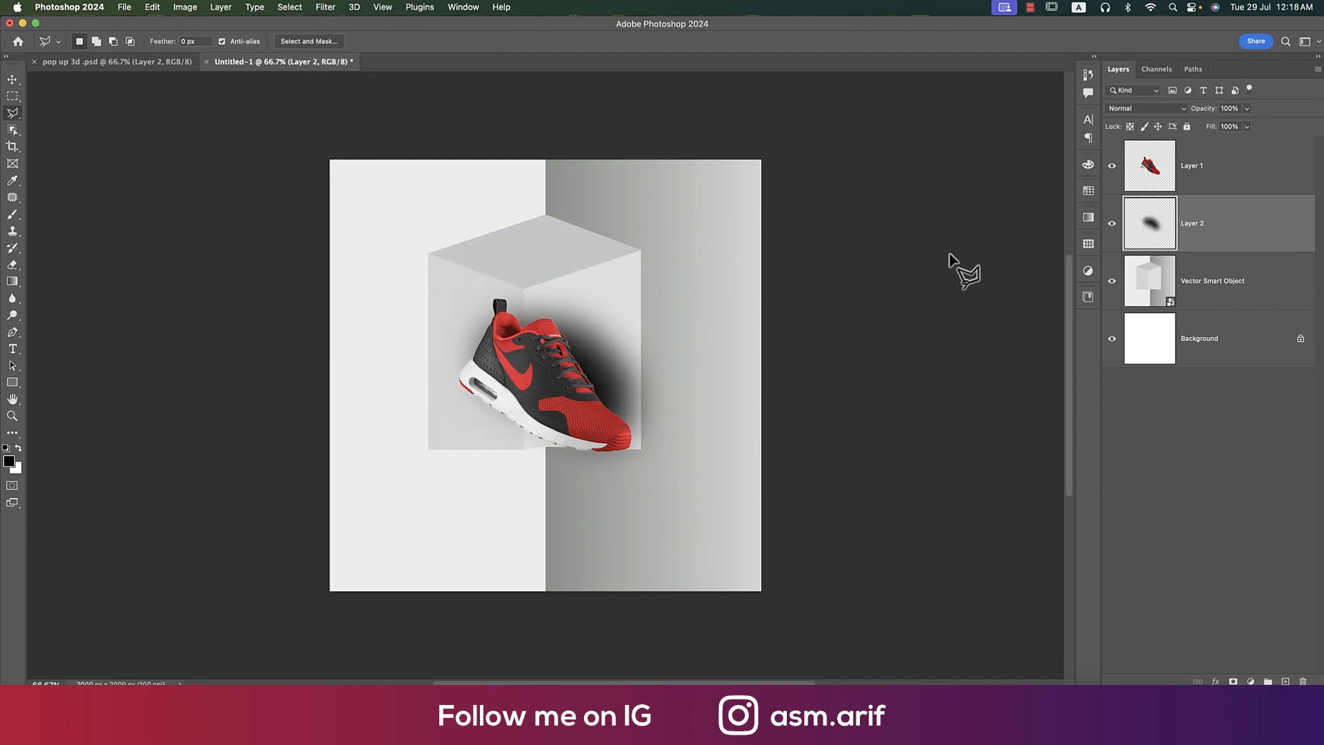
# Scale the shadow down to about 63% and set its layer opacity to 67%
pyautogui.hotkey('ctrl', 't')
pyautogui.moveTo(685, 384); pyautogui.dragTo(617, 369)
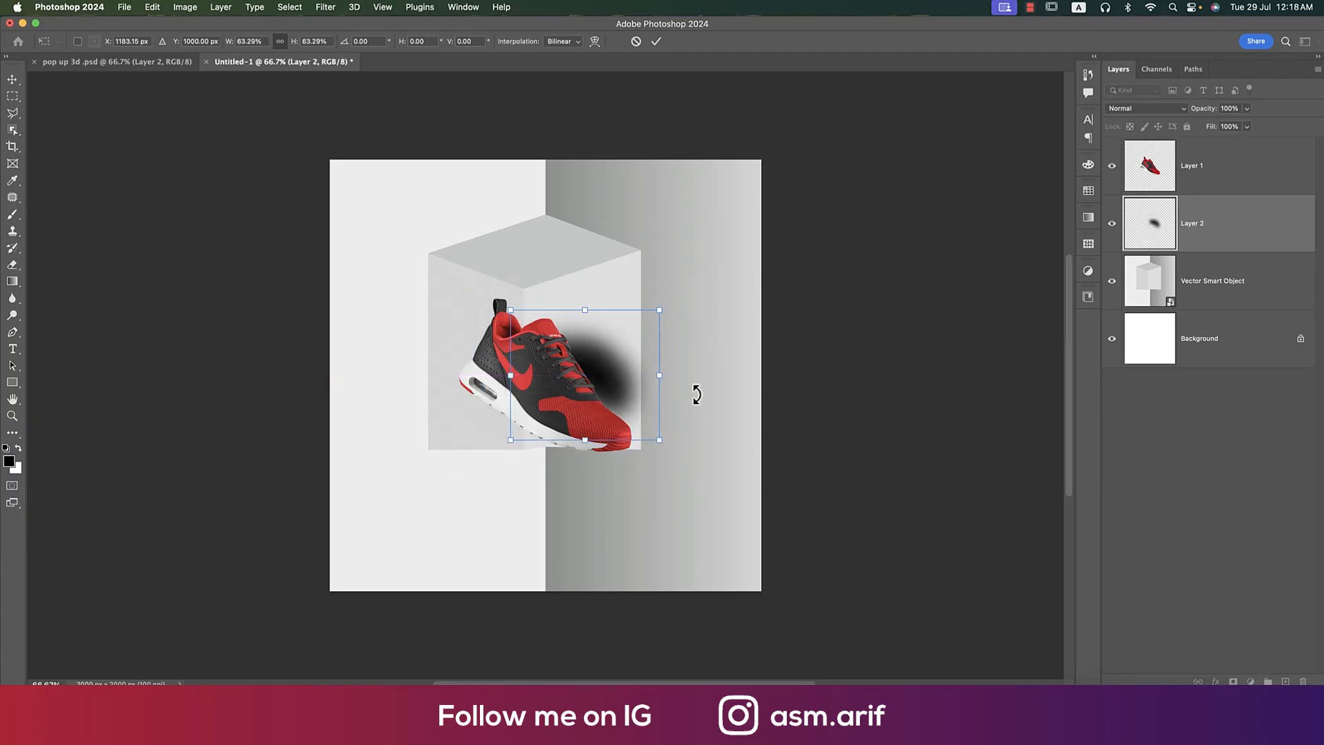
pyautogui.moveTo(1204, 117); pyautogui.dragTo(1183, 119)
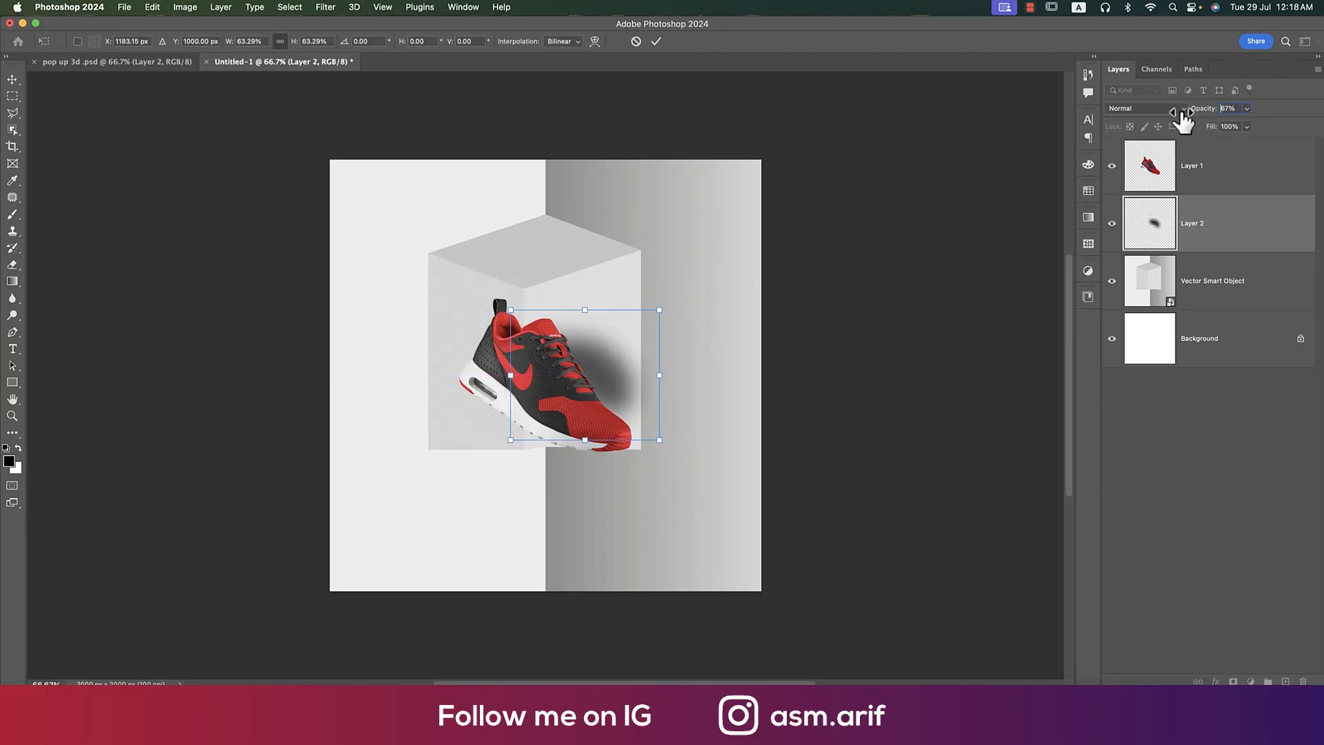
pyautogui.click(1181, 109)
pyautogui.click(1292, 262)
# Distort the shadow by pulling its lower right corner down and its upper left corner outward to follow the shoe
pyautogui.moveTo(660, 443); pyautogui.dragTo(657, 469)
pyautogui.moveTo(516, 315); pyautogui.dragTo(461, 244)
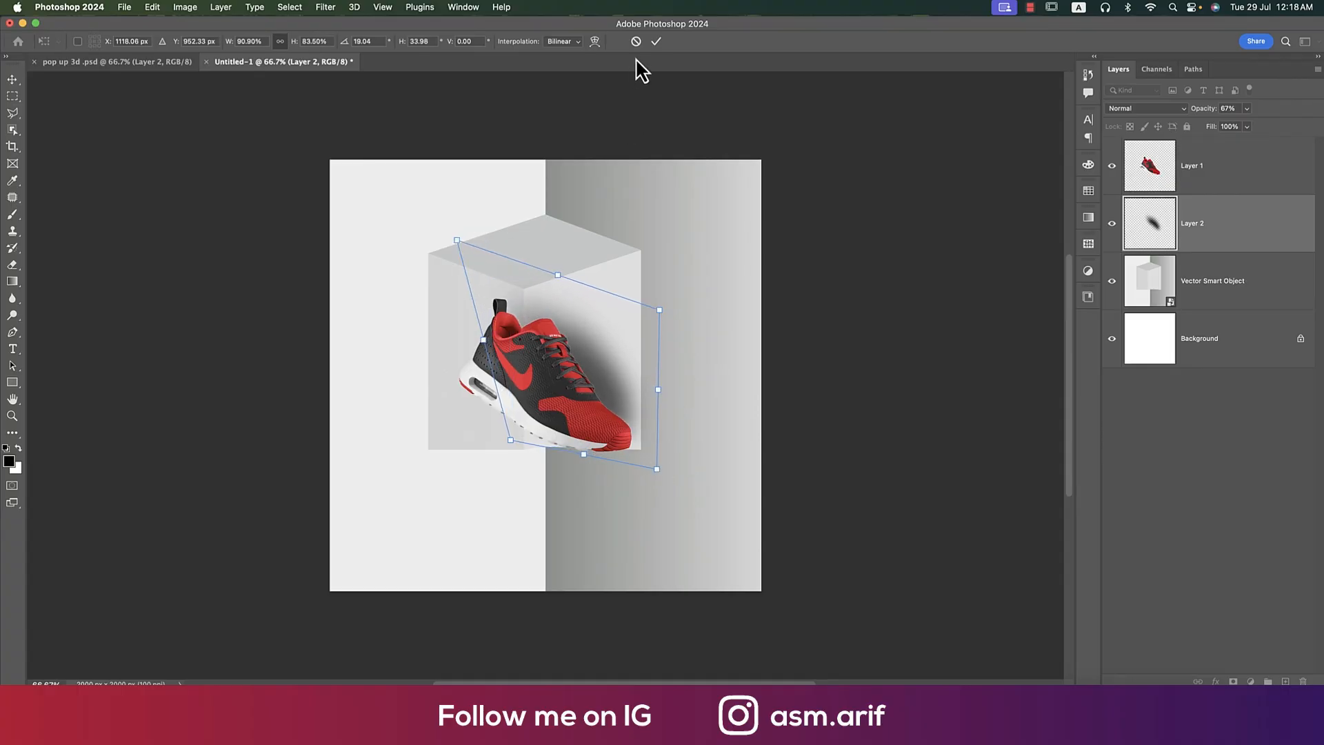
pyautogui.click(658, 43)
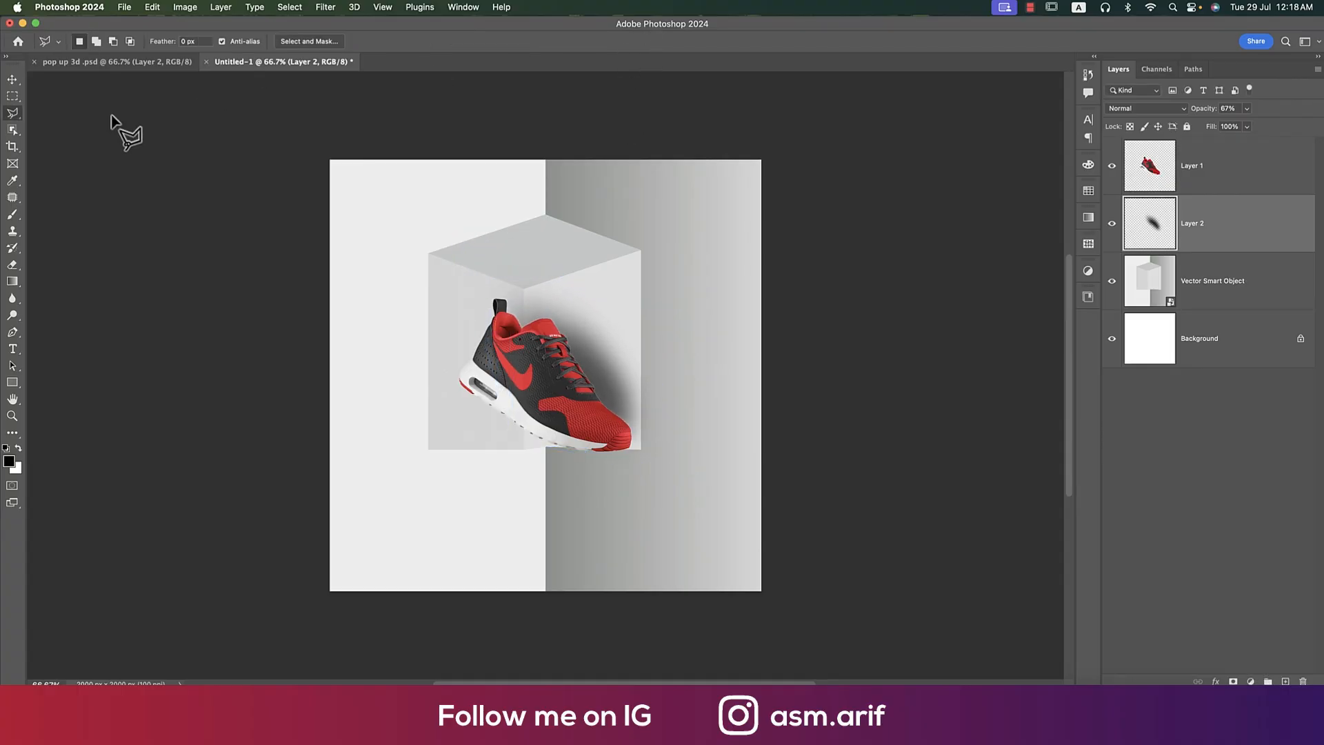
# Move the shoe slightly left to expose more of its shadow, and switch to the pop up 3d .psd document
pyautogui.click(119, 251)
pyautogui.moveTo(495, 411); pyautogui.dragTo(485, 413)
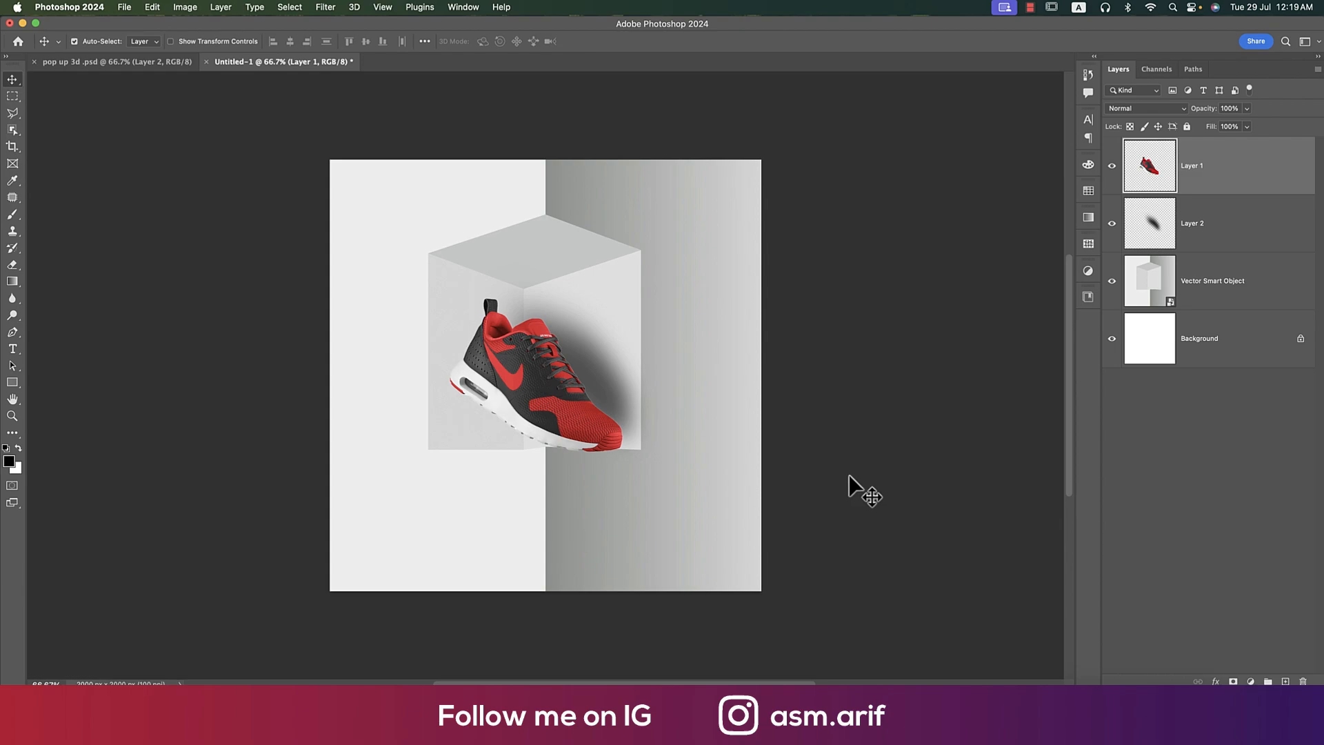
pyautogui.click(147, 62)
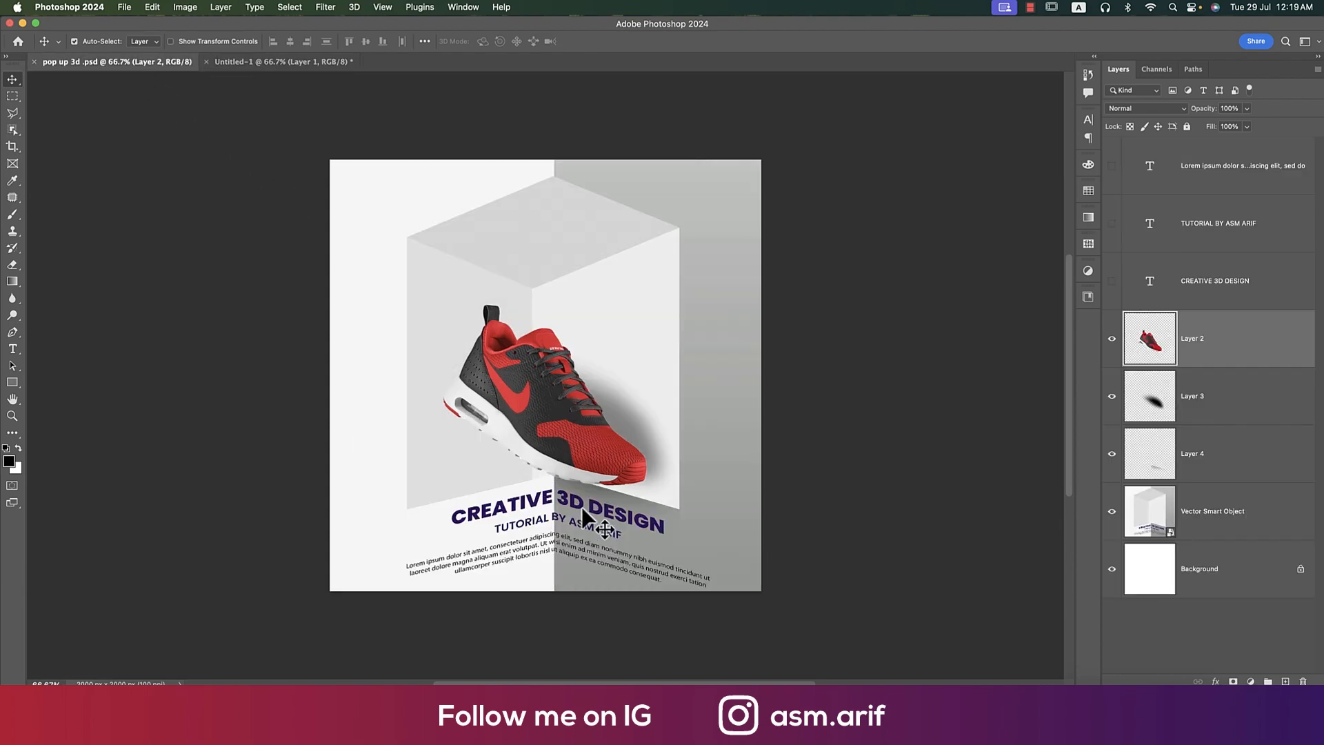